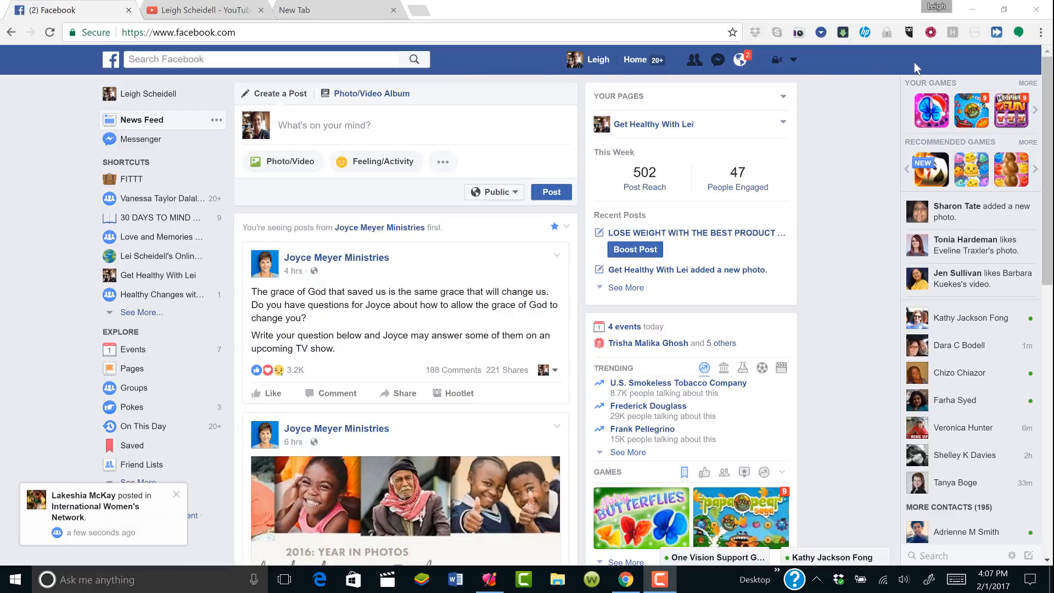
Open the account menu from the down-arrow at the right of the top bar
{"action": "left_click", "coordinate": [794, 62]}
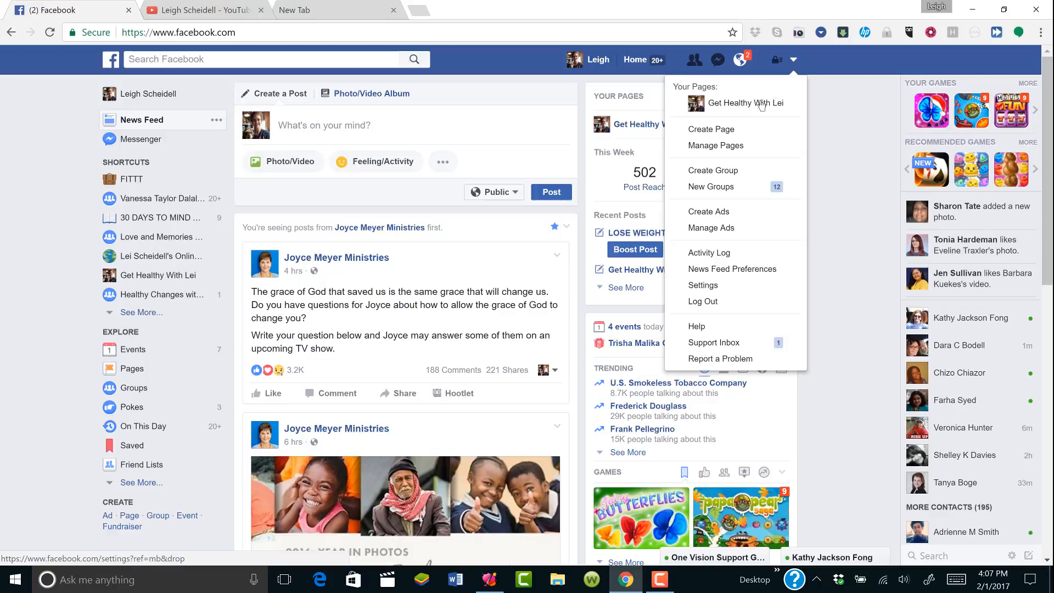
Choose Create Page from the account menu
{"action": "left_click", "coordinate": [745, 129]}
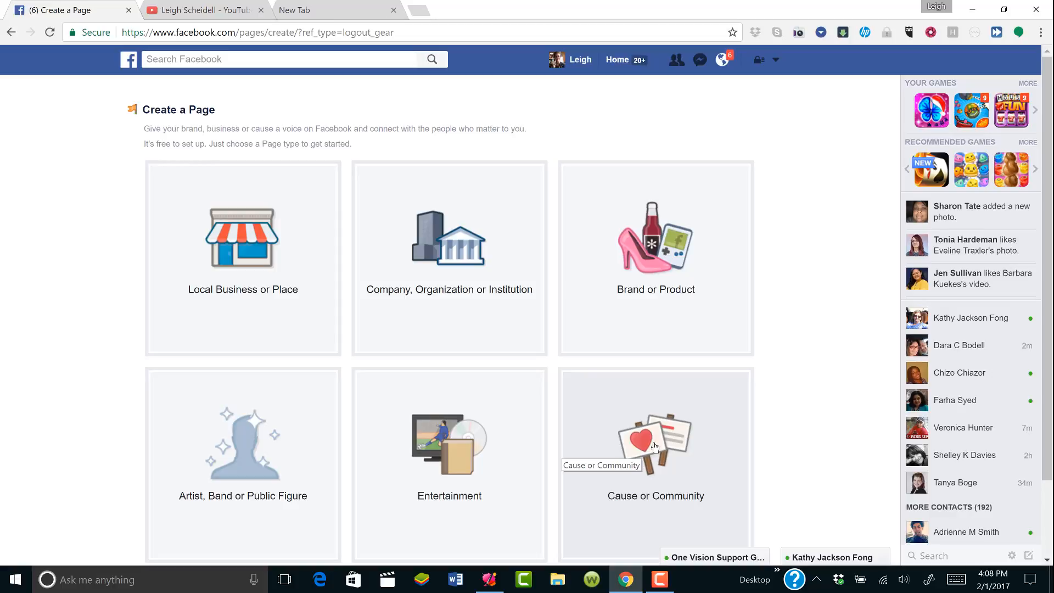
Start an Artist, Band or Public Figure page in the Coach category, named after the owner
{"action": "left_click", "coordinate": [318, 466]}
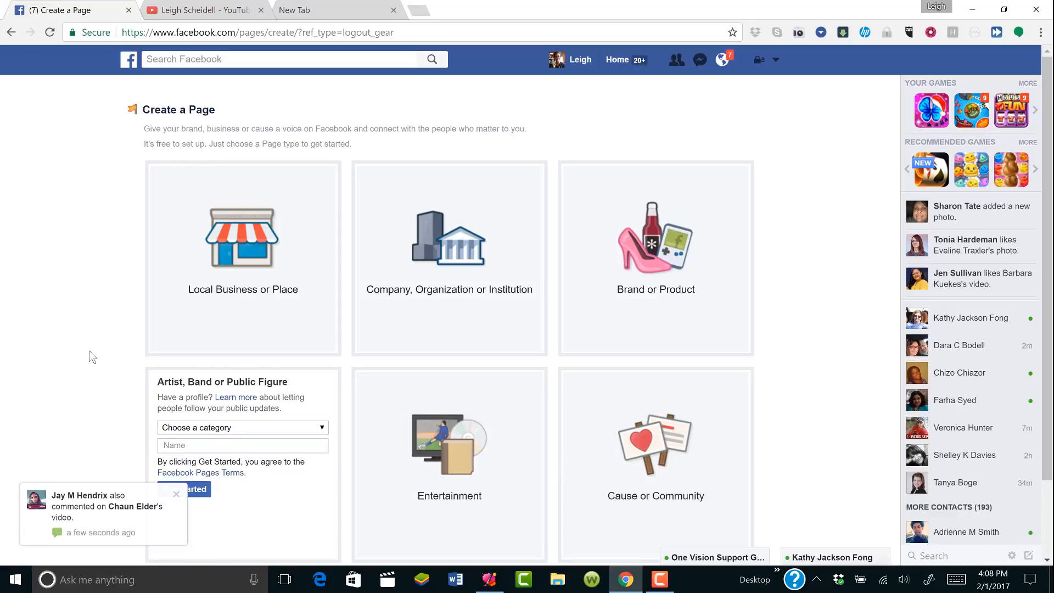
{"action": "left_click", "coordinate": [175, 494]}
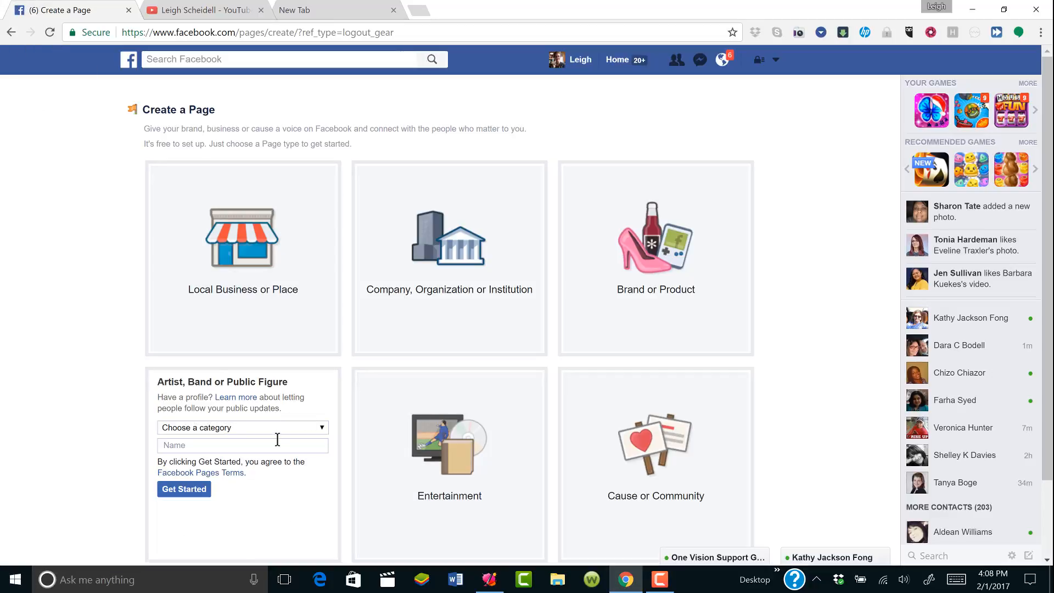
{"action": "left_click", "coordinate": [321, 431]}
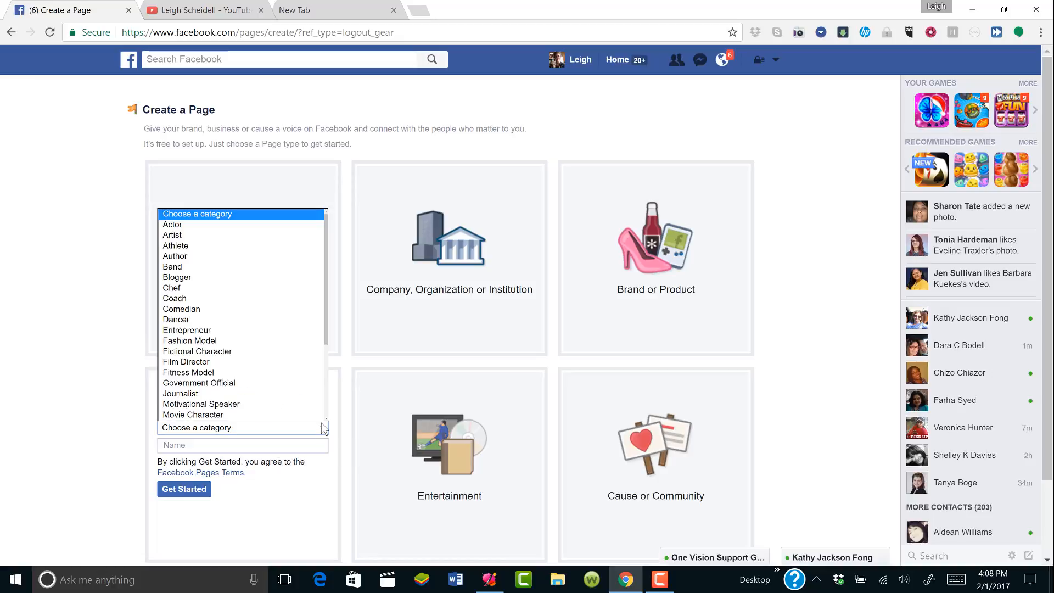
{"action": "left_click", "coordinate": [263, 301]}
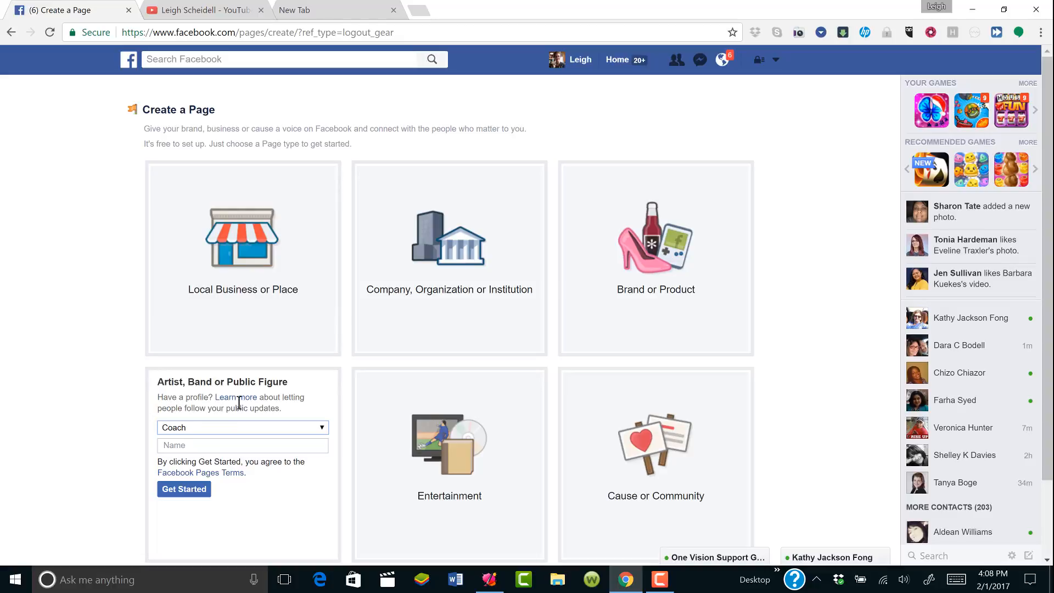
{"action": "left_click", "coordinate": [245, 446]}
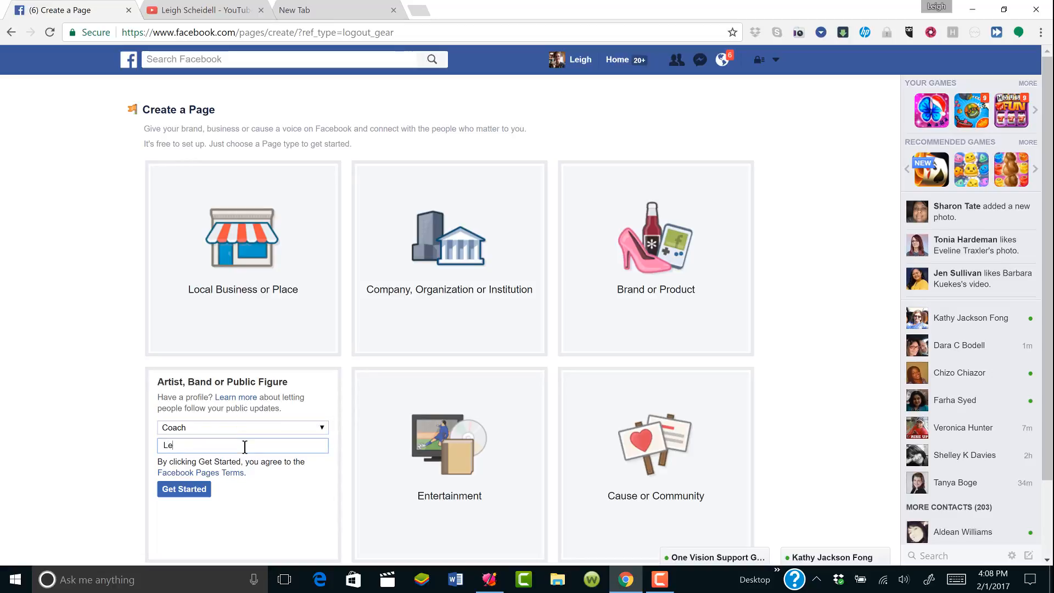
Create the page, describe it as 'Online Network Marketing Coaching Services' and add the owner's website
{"action": "left_click", "coordinate": [196, 494]}
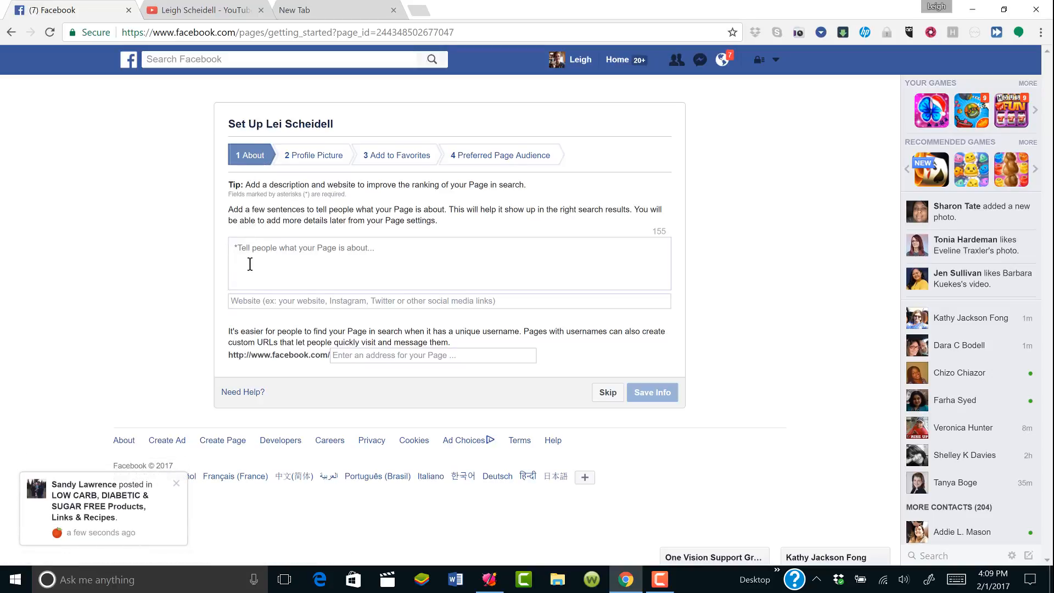
{"action": "left_click", "coordinate": [278, 258]}
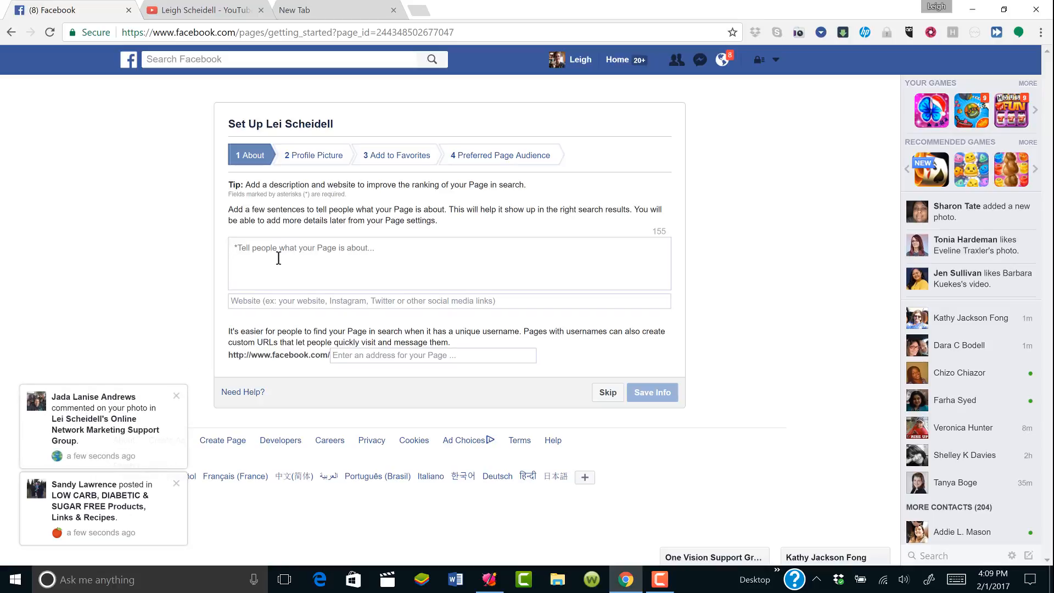
{"action": "type", "text": "on"}
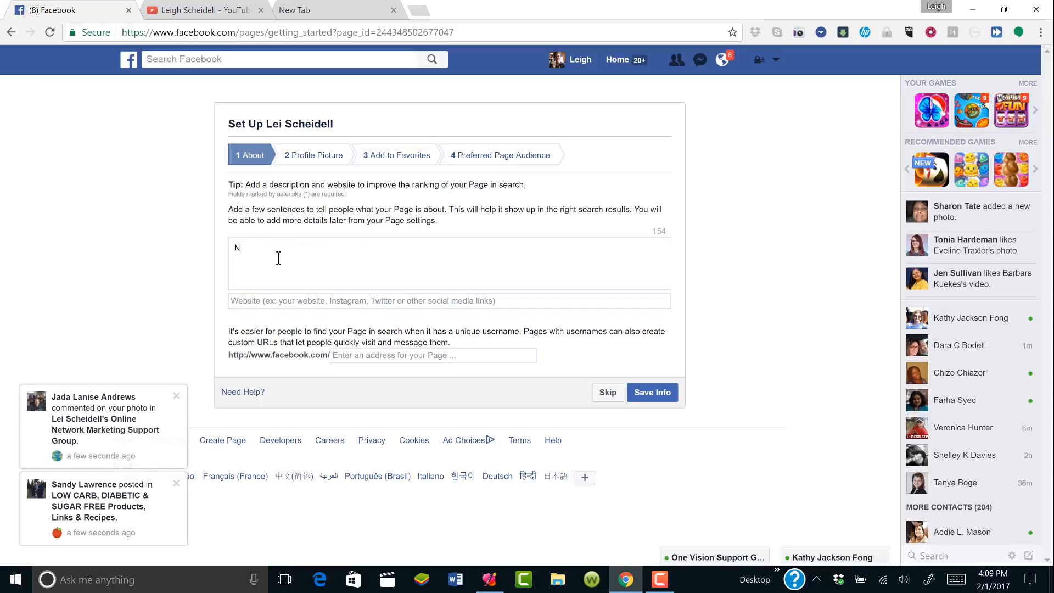
{"action": "key", "text": "BackSpace"}
{"action": "key", "text": "BackSpace"}
{"action": "type", "text": "Online Network Marking"}
{"action": "key", "text": "BackSpace"}
{"action": "key", "text": "BackSpace"}
{"action": "key", "text": "BackSpace"}
{"action": "key", "text": "BackSpace"}
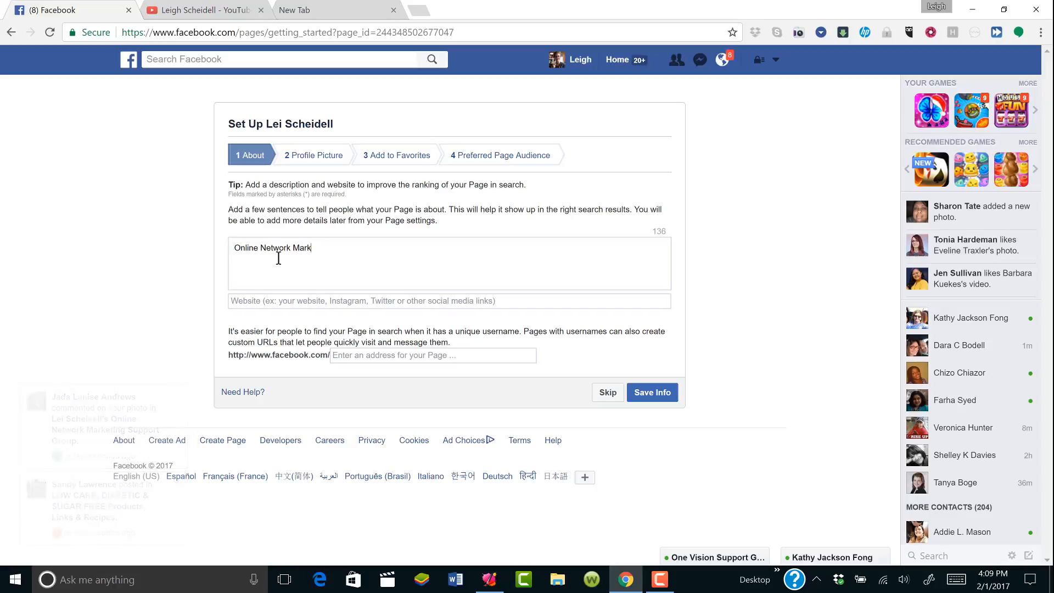
{"action": "type", "text": "eting"}
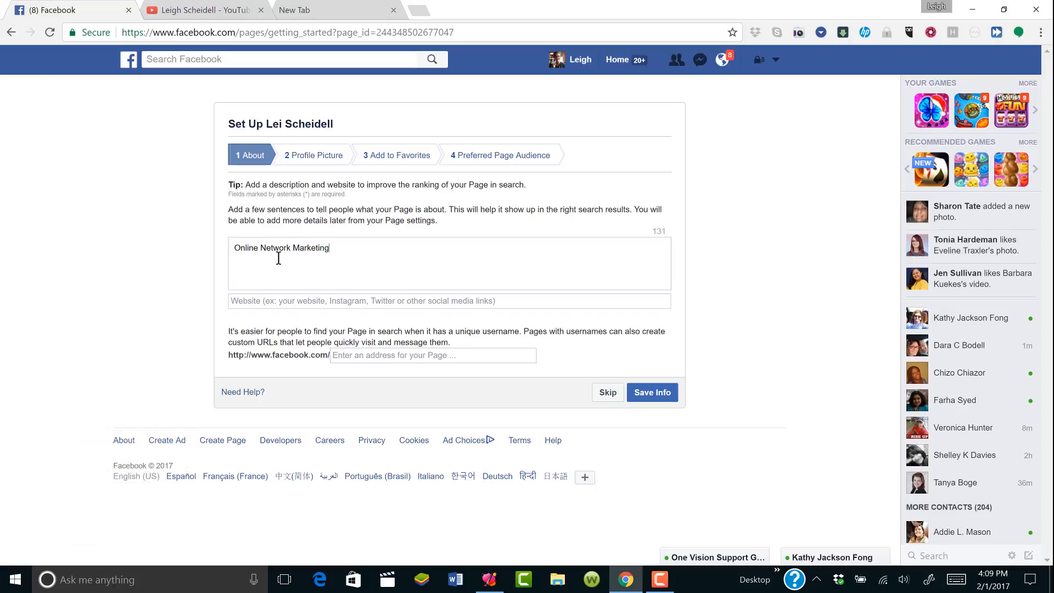
{"action": "type", "text": " Coaching Services"}
{"action": "left_click", "coordinate": [268, 301]}
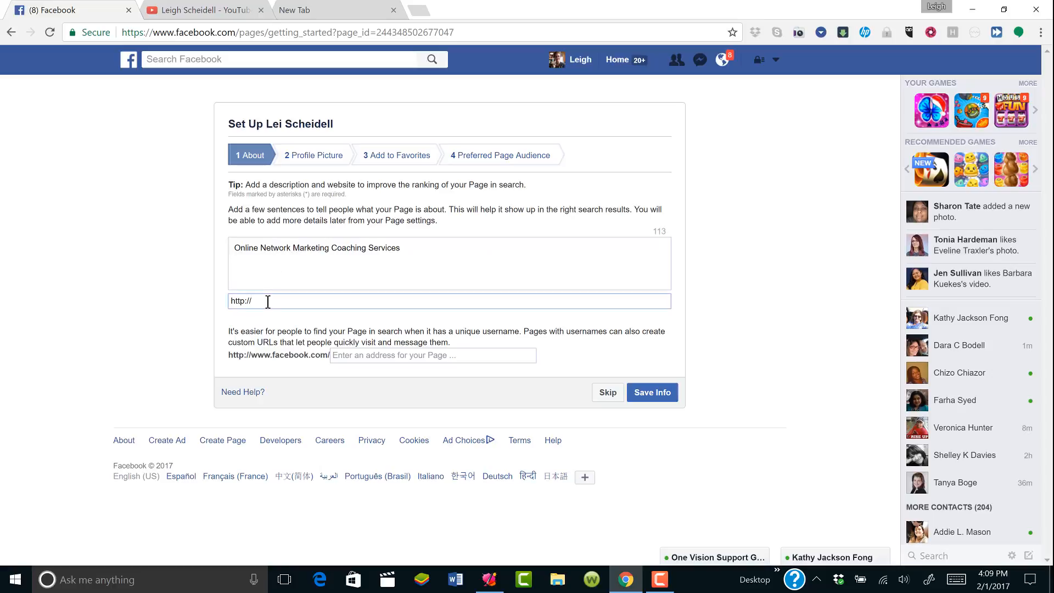
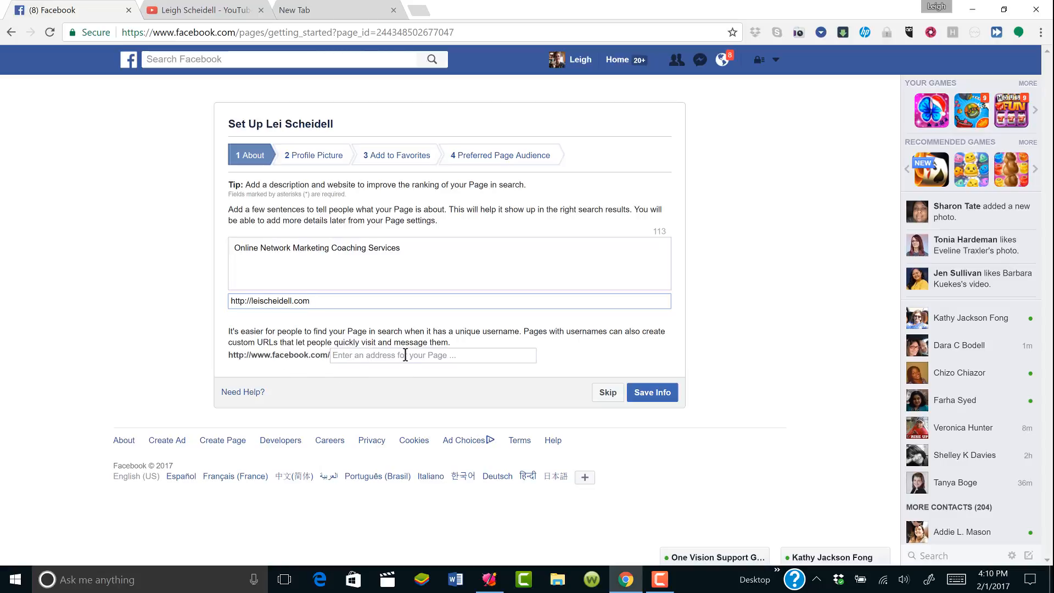
Set the page username to a version of the owner's name and save the About info
{"action": "left_click", "coordinate": [353, 356]}
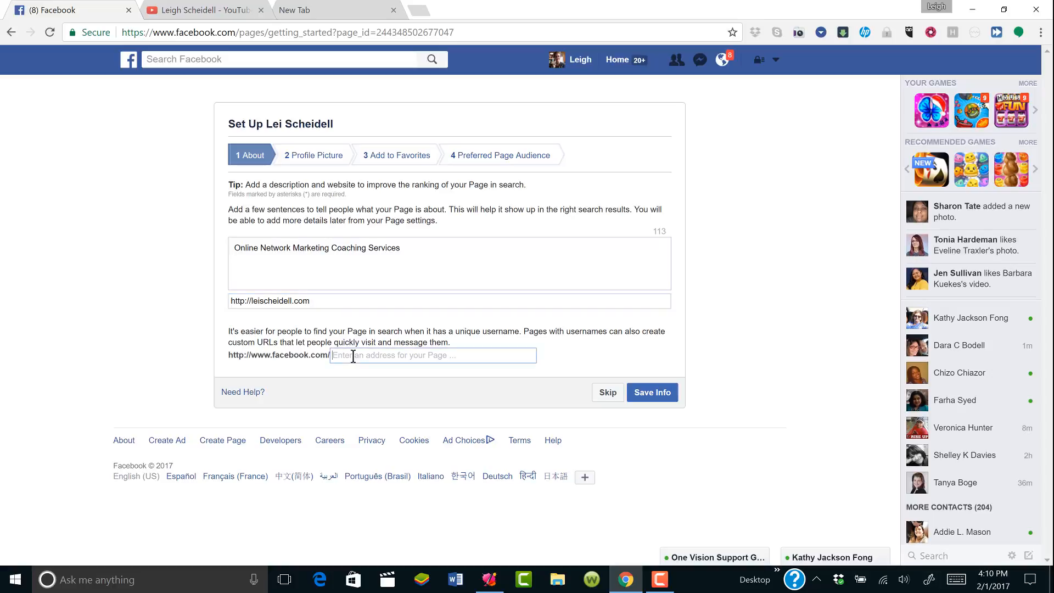
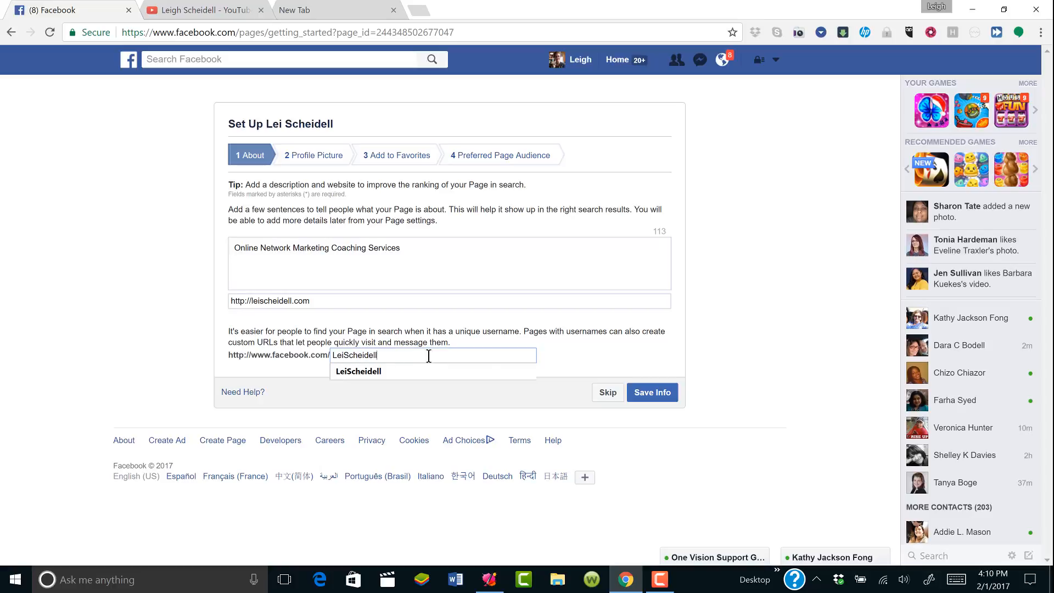
{"action": "left_click", "coordinate": [653, 393]}
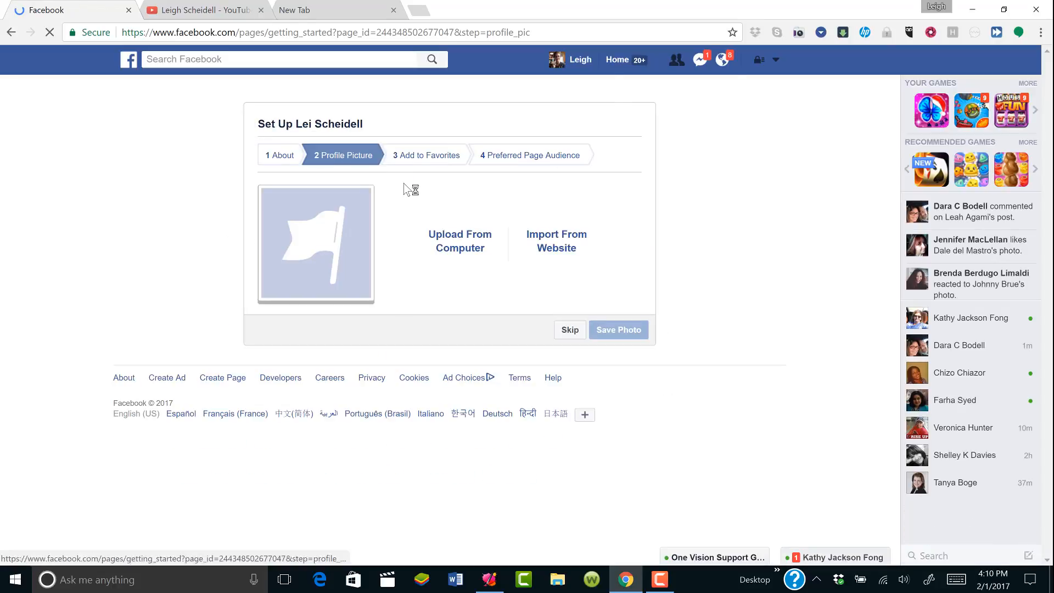
Upload the January 2017 photo of the owner holding a small dog as the profile picture
{"action": "left_click", "coordinate": [457, 237]}
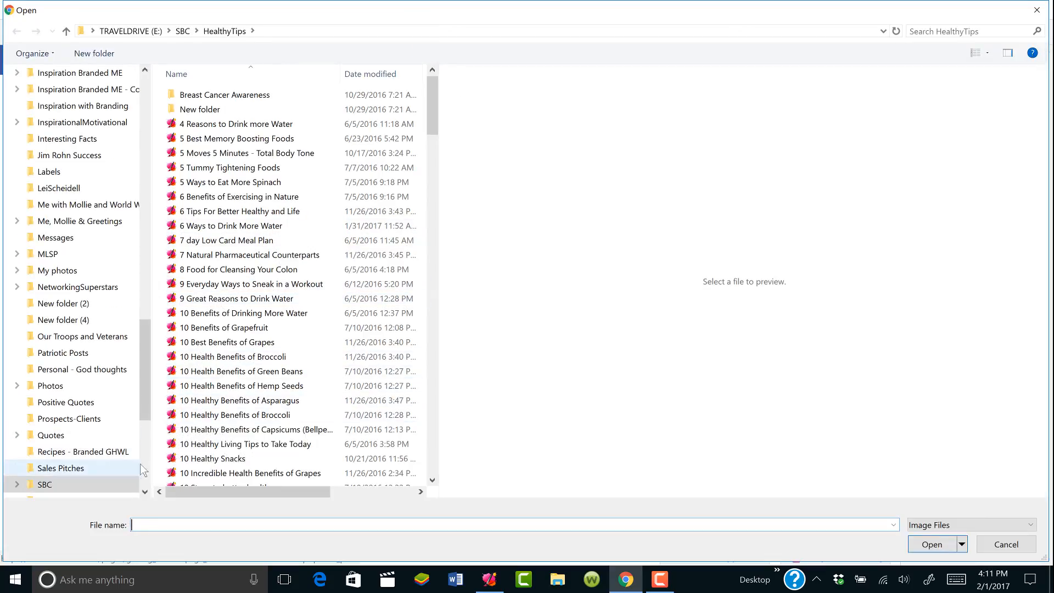
{"action": "left_click", "coordinate": [112, 221]}
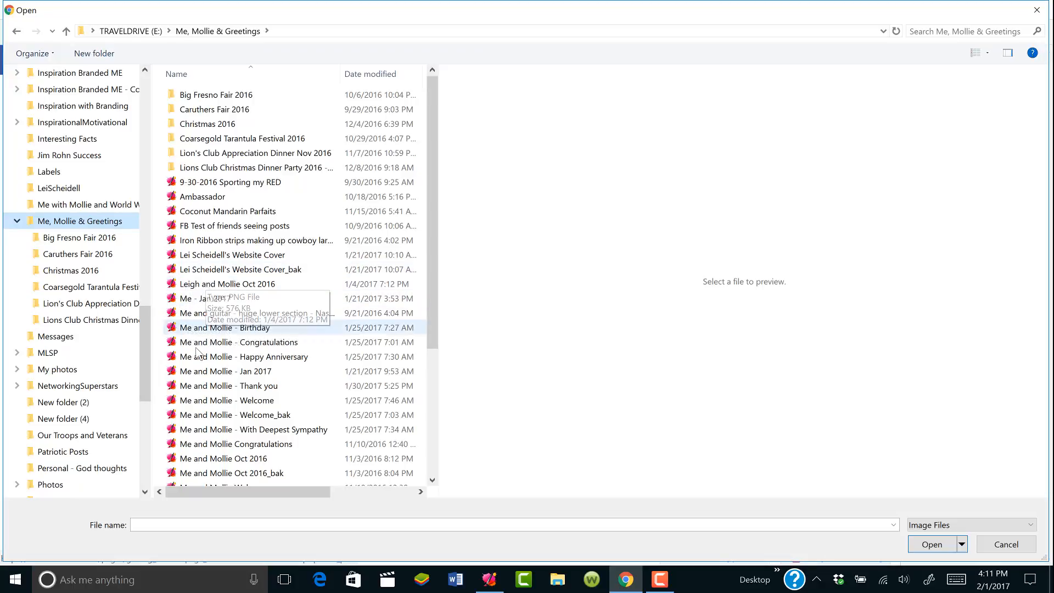
{"action": "double_click", "coordinate": [196, 375]}
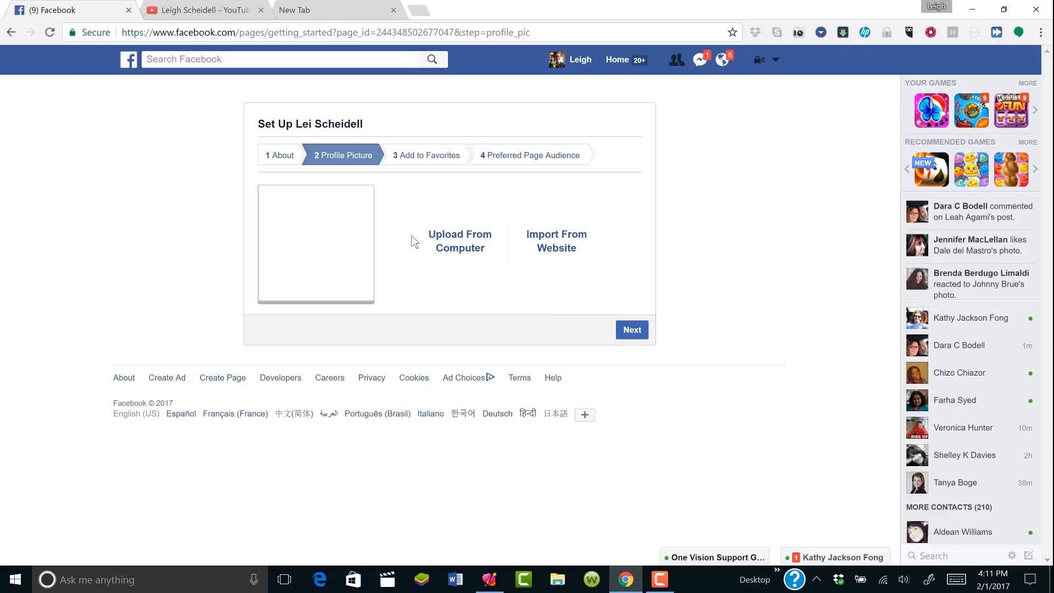
{"action": "left_click", "coordinate": [636, 336]}
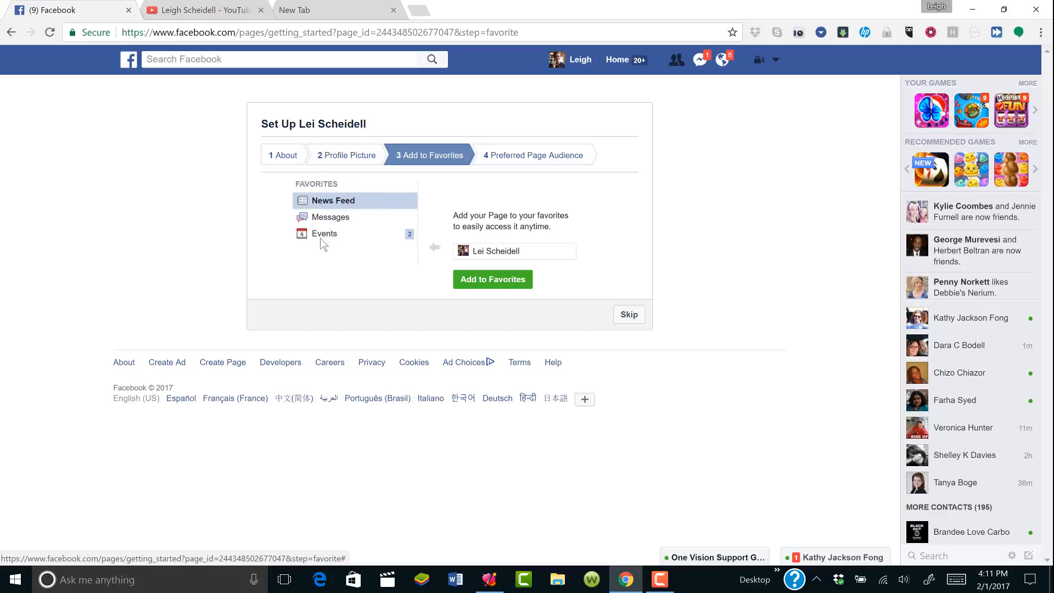
Add the new page to Favorites and continue to the audience step
{"action": "left_click", "coordinate": [470, 281]}
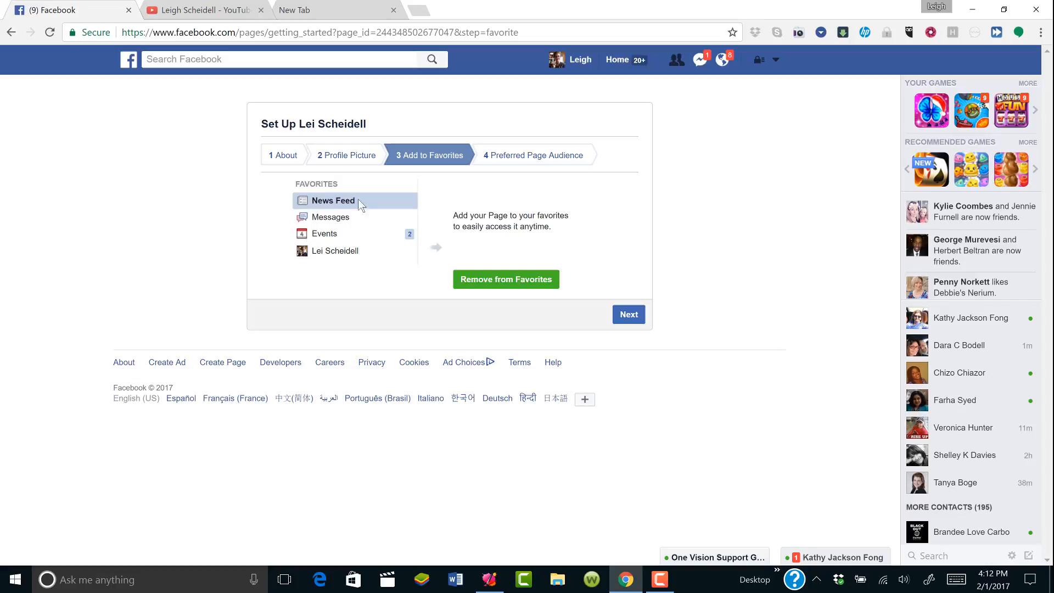
{"action": "left_click", "coordinate": [633, 320]}
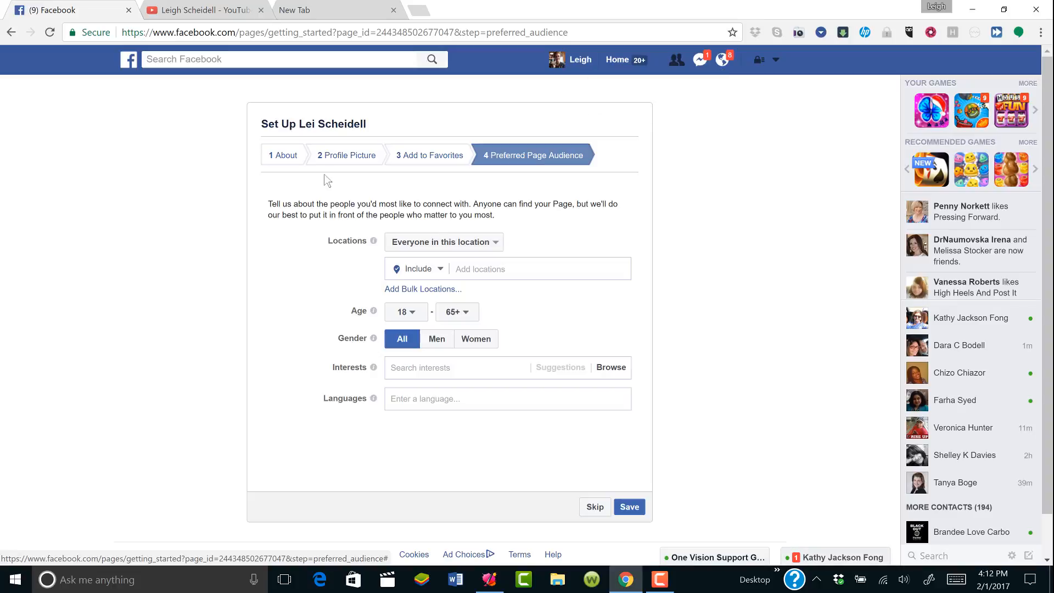
Keep the audience as Everyone in this location and reveal the location map and Add locations field
{"action": "left_click", "coordinate": [412, 244]}
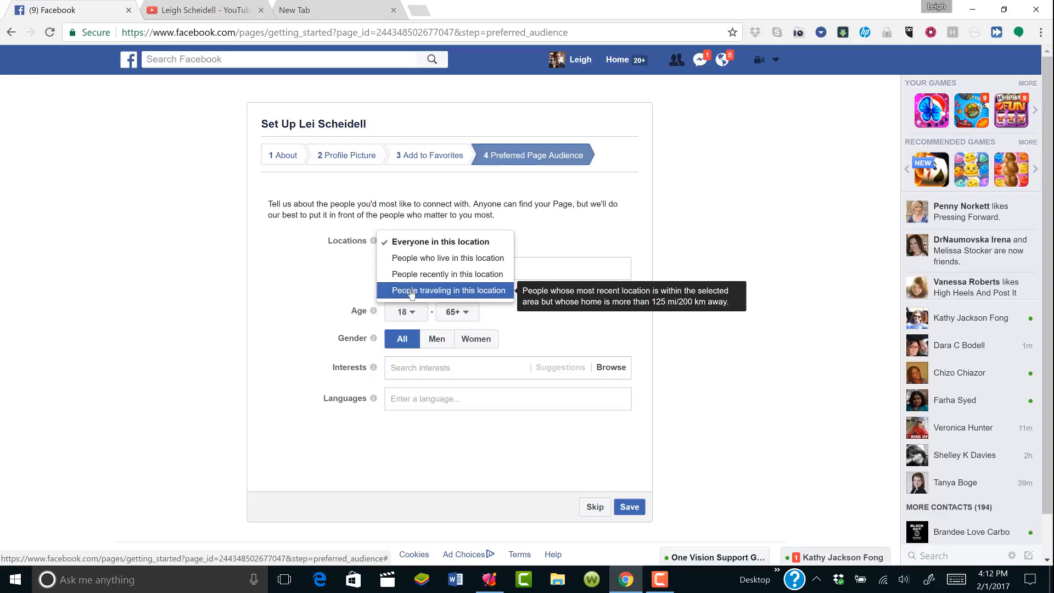
{"action": "left_click", "coordinate": [415, 249]}
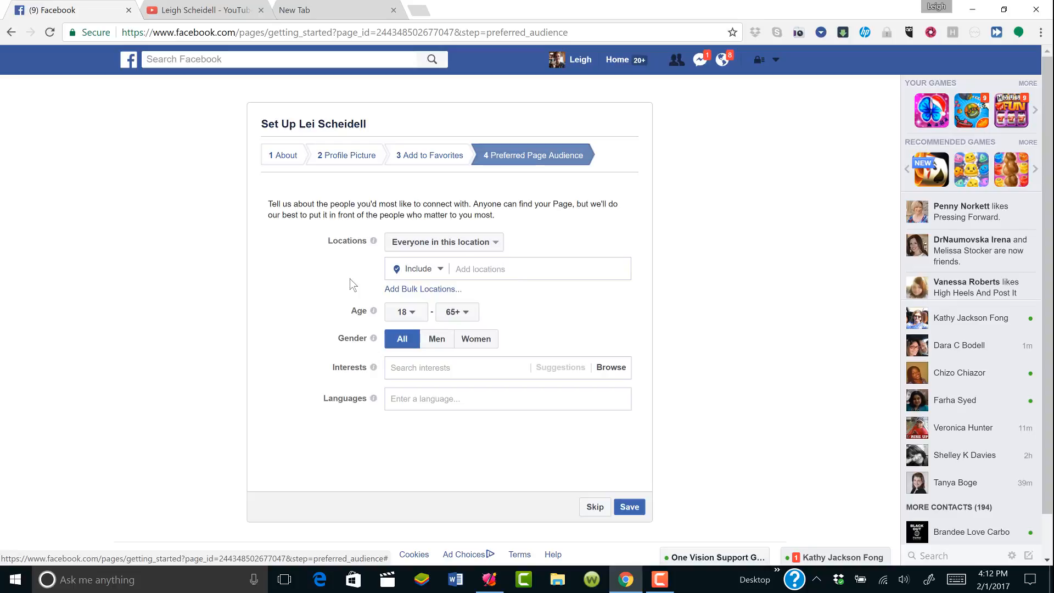
{"action": "left_click", "coordinate": [421, 270]}
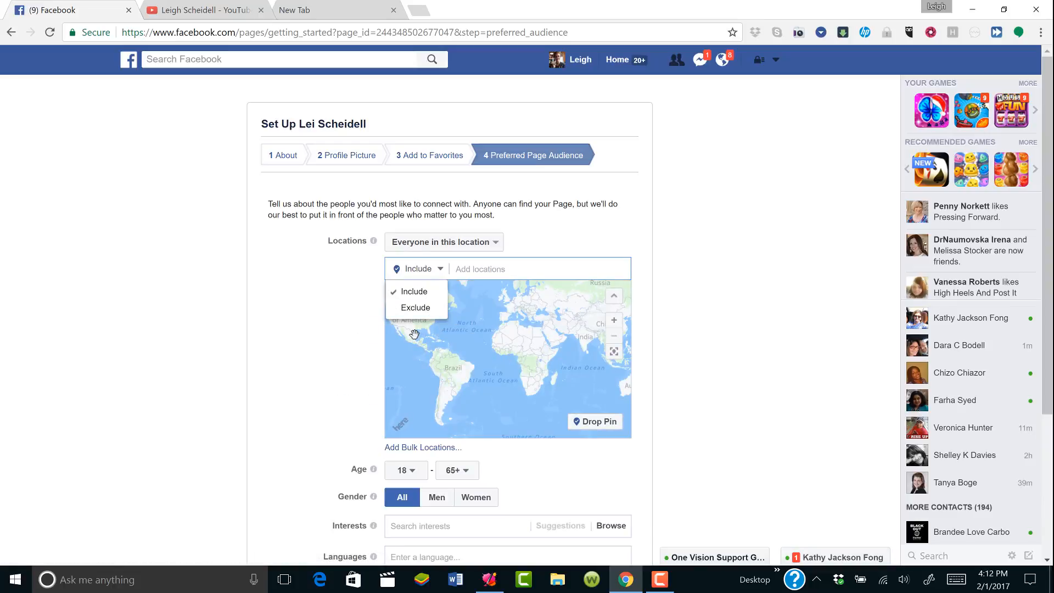
{"action": "left_click", "coordinate": [451, 313]}
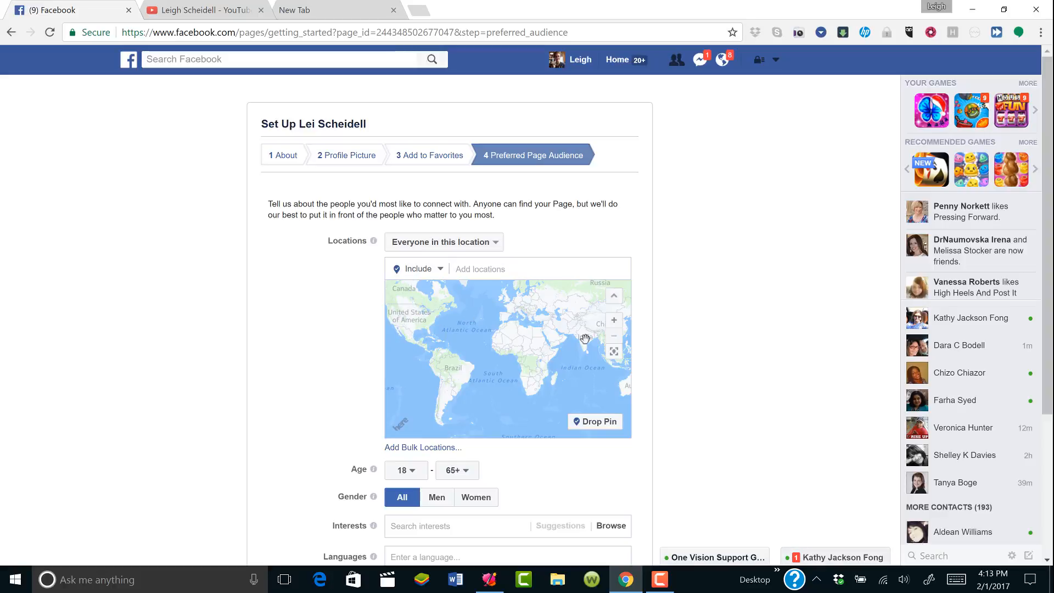
{"action": "left_click", "coordinate": [480, 247]}
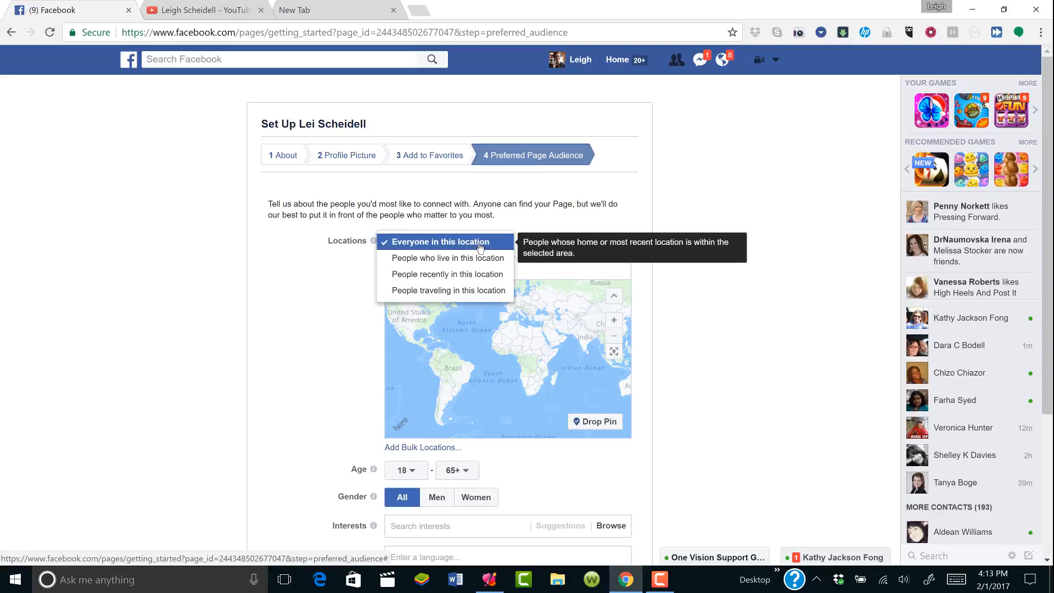
{"action": "left_click", "coordinate": [480, 247]}
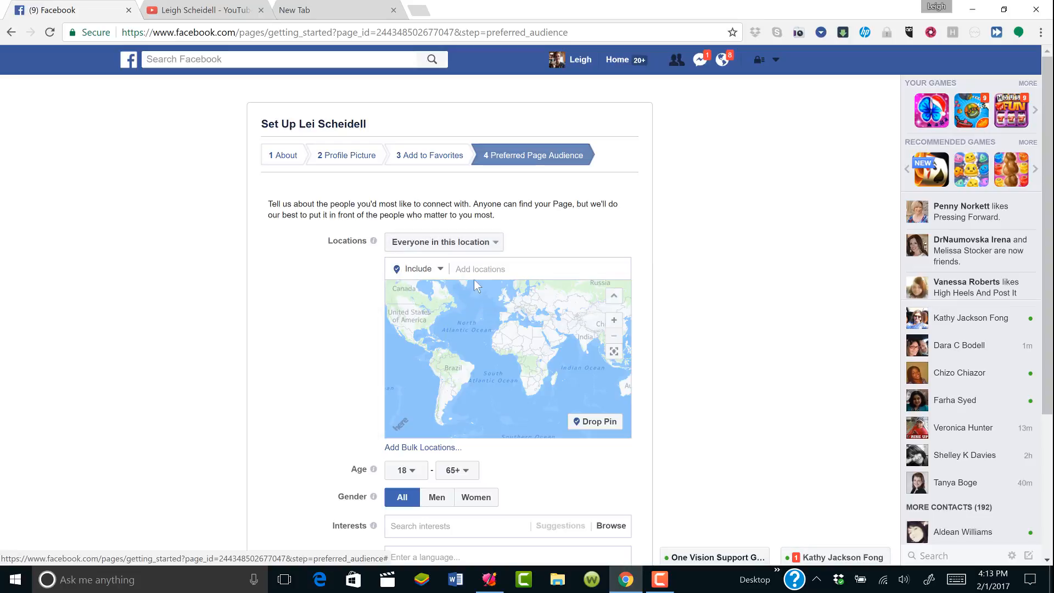
{"action": "left_click", "coordinate": [433, 273]}
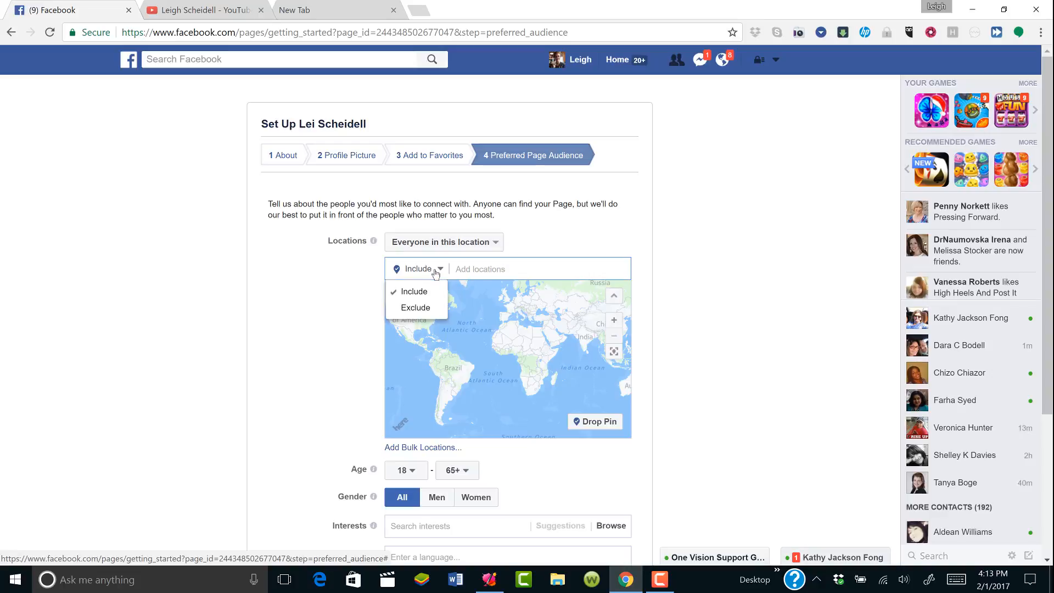
{"action": "left_click", "coordinate": [463, 269]}
{"action": "left_click", "coordinate": [465, 269]}
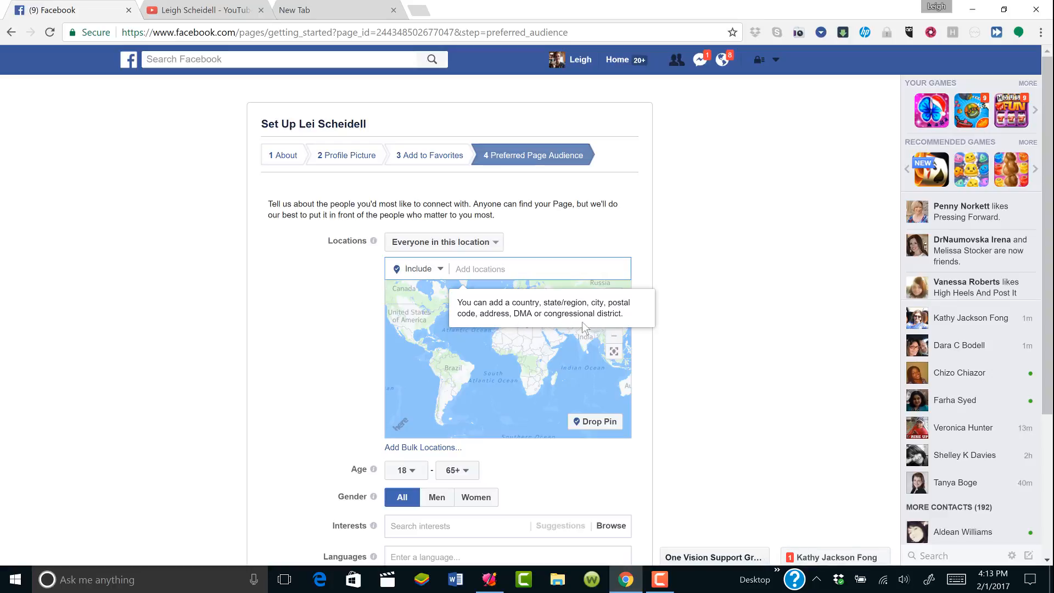
Zoom and pan the location map onto North America and Canada, then collapse it
{"action": "left_click", "coordinate": [409, 317]}
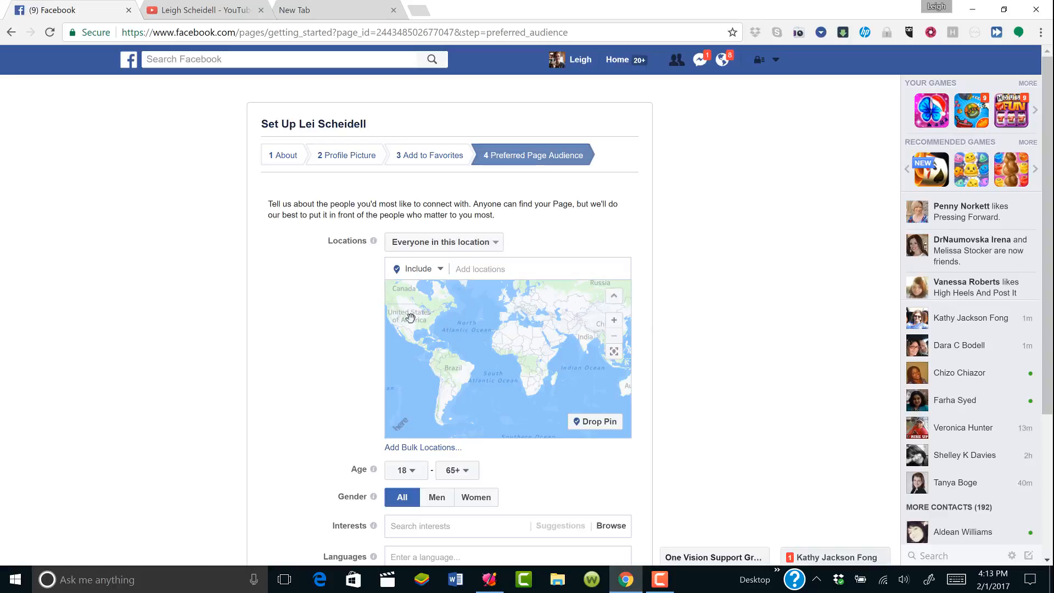
{"action": "scroll", "coordinate": [409, 317], "scroll_direction": "up", "scroll_amount": 2}
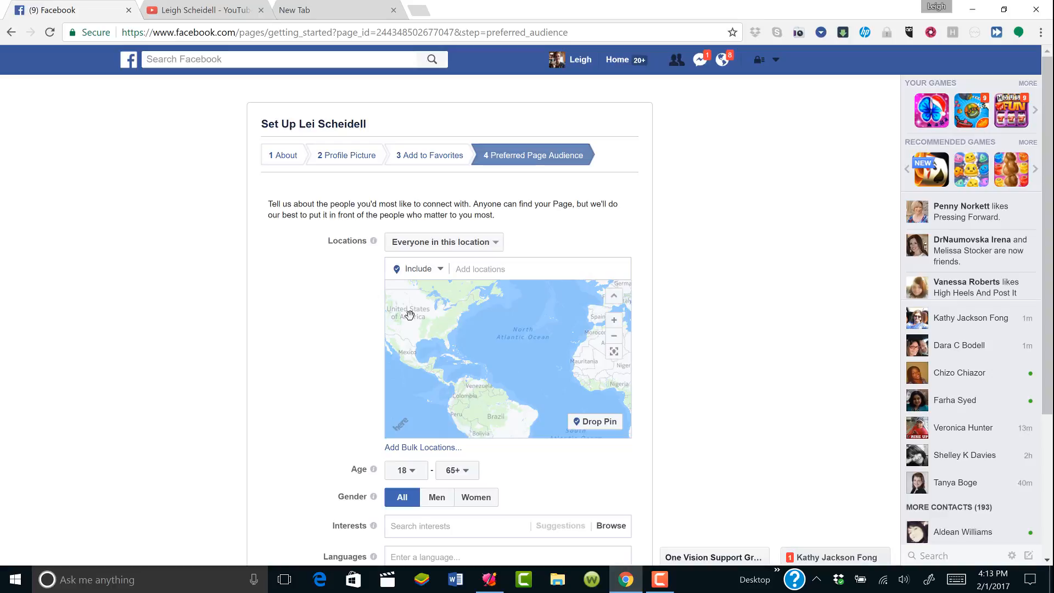
{"action": "left_click_drag", "start_coordinate": [409, 314], "coordinate": [522, 329]}
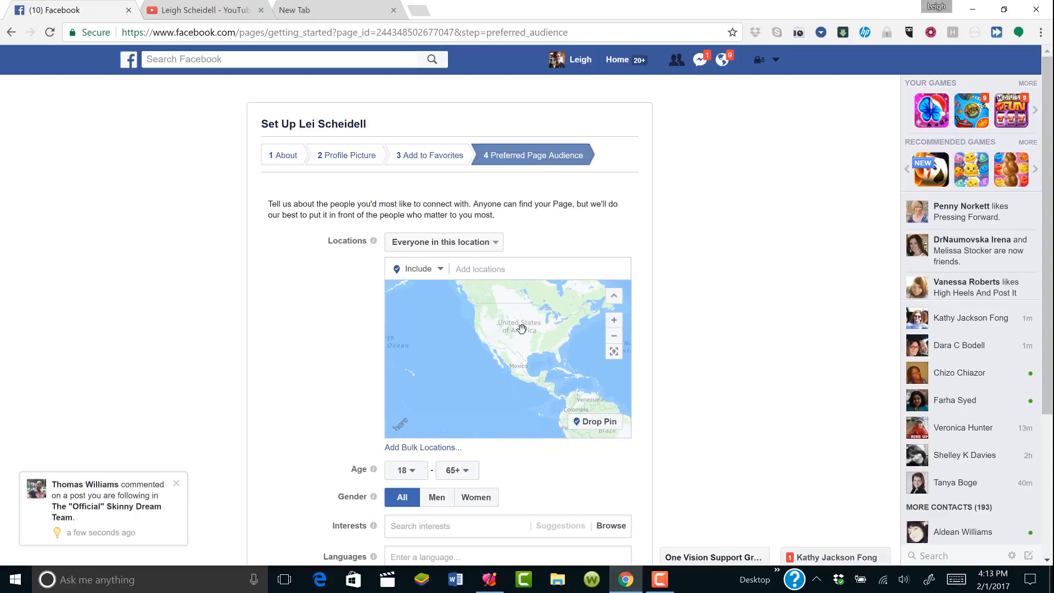
{"action": "left_click_drag", "start_coordinate": [460, 295], "coordinate": [451, 335]}
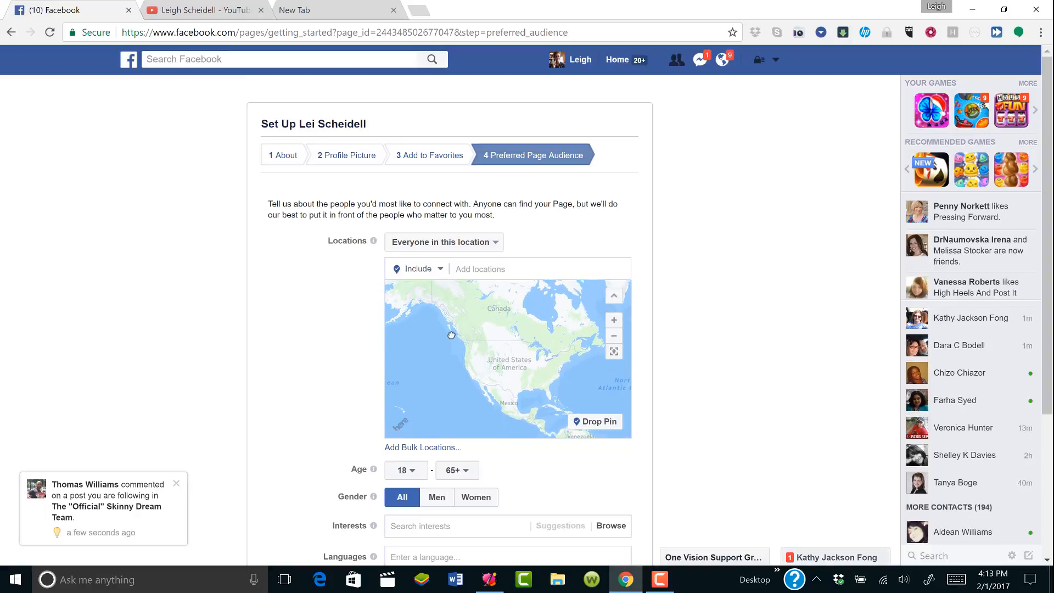
{"action": "left_click", "coordinate": [614, 296]}
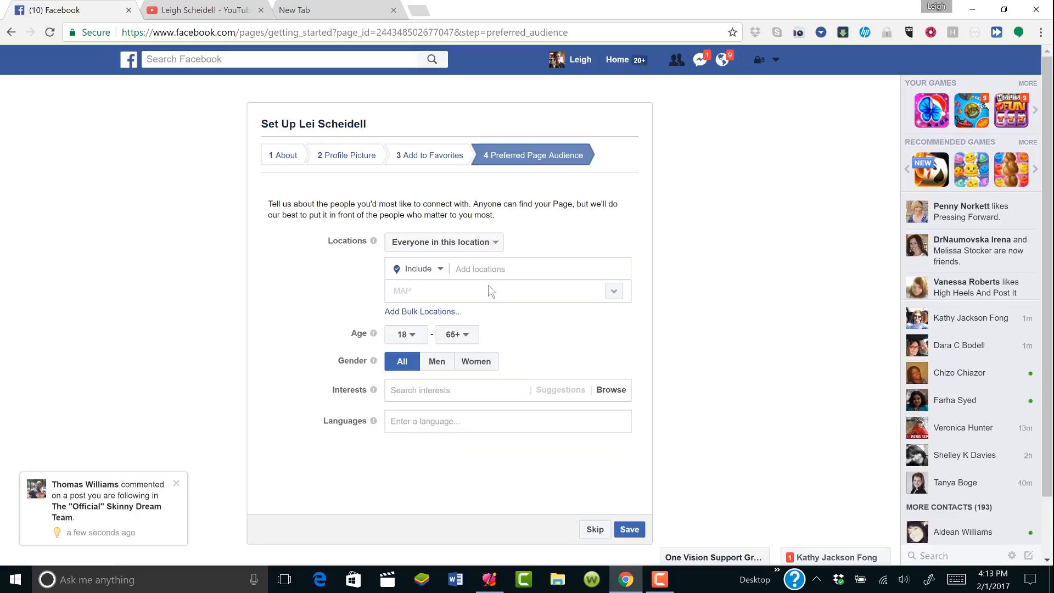
Bulk-enter United States, Canada, United Kingdom, Northern Africa and Ireland as Country locations and match them
{"action": "left_click", "coordinate": [437, 313]}
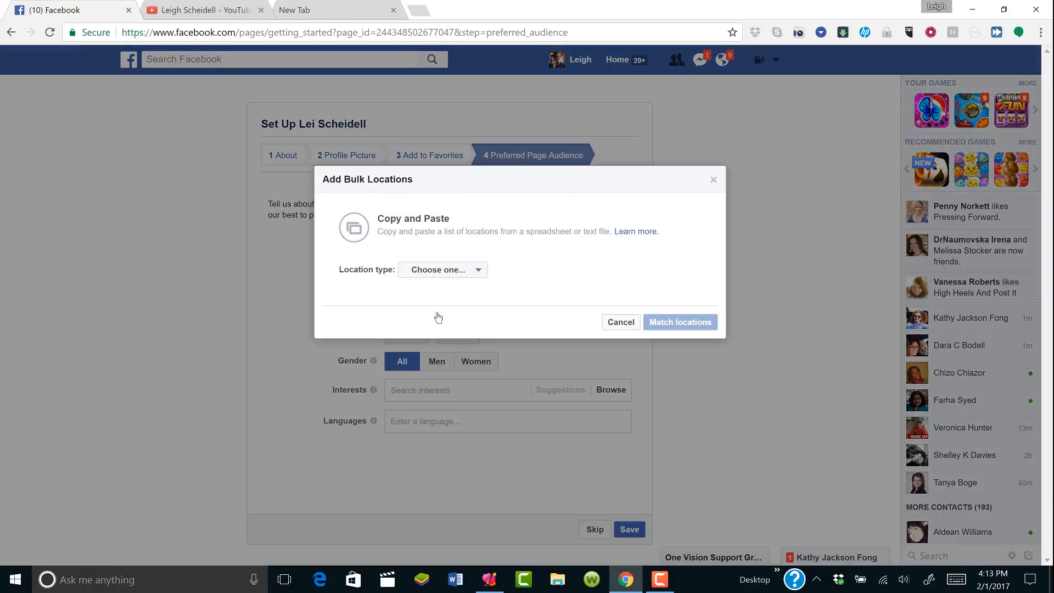
{"action": "left_click", "coordinate": [480, 272]}
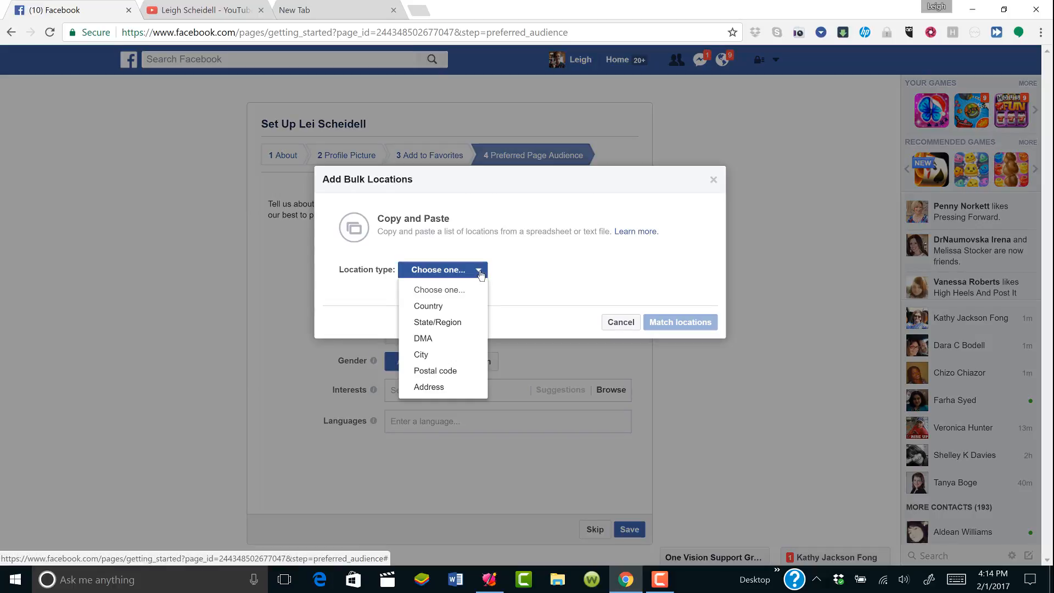
{"action": "left_click", "coordinate": [459, 309]}
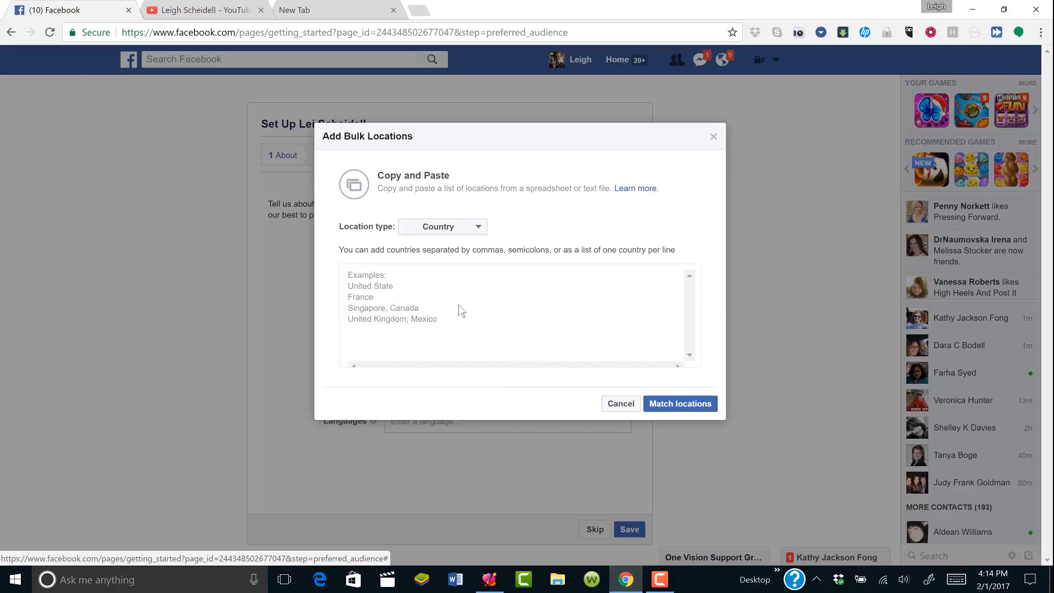
{"action": "left_click", "coordinate": [391, 287]}
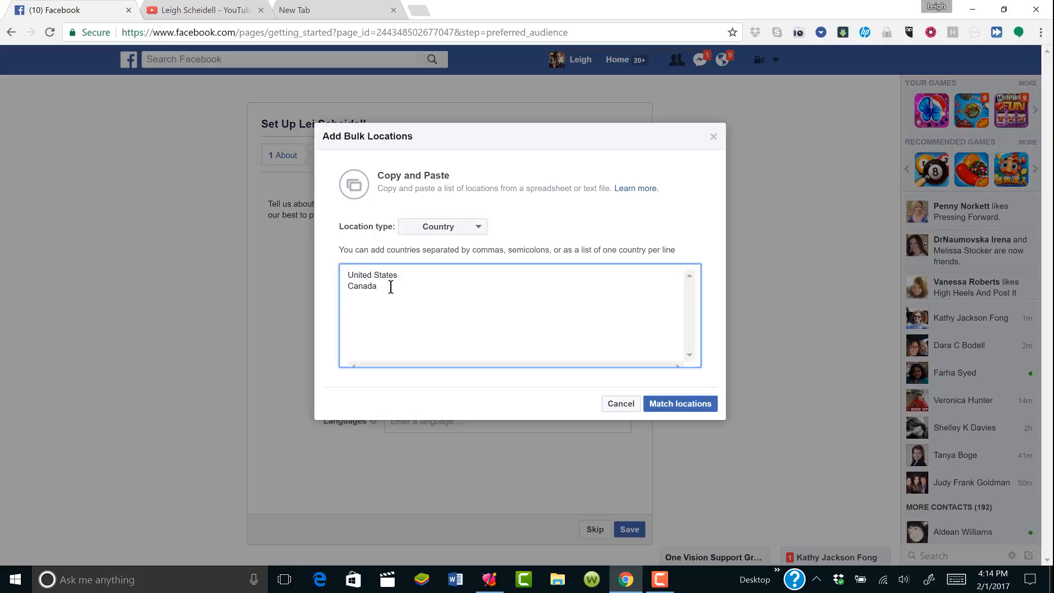
{"action": "type", "text": "Kingdom"}
{"action": "left_click", "coordinate": [658, 404]}
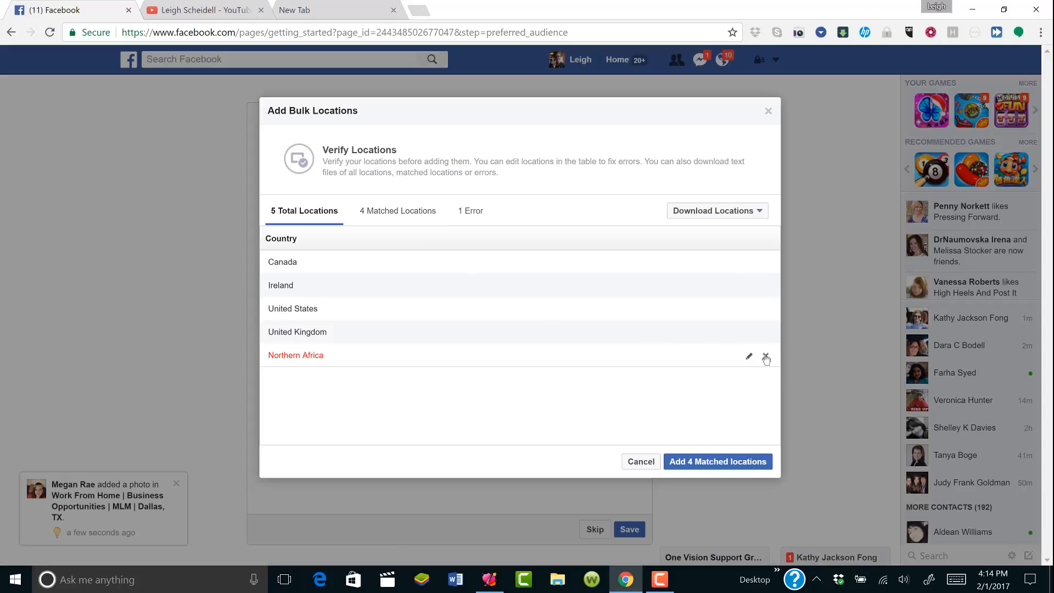
Drop unmatched Northern Africa and add Canada, Ireland, United States and United Kingdom as audience locations
{"action": "left_click", "coordinate": [765, 356]}
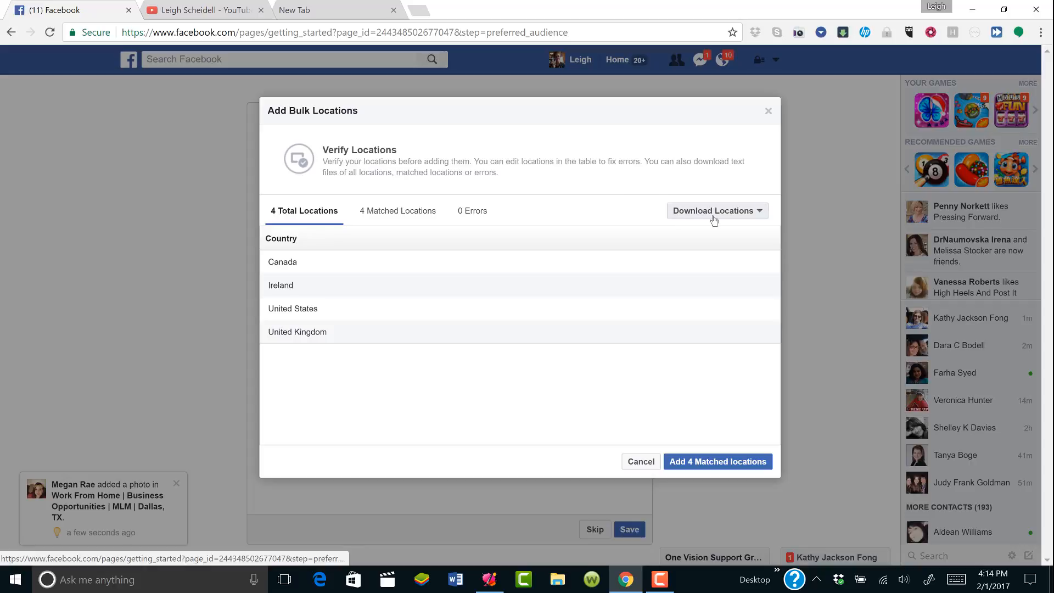
{"action": "left_click", "coordinate": [709, 462]}
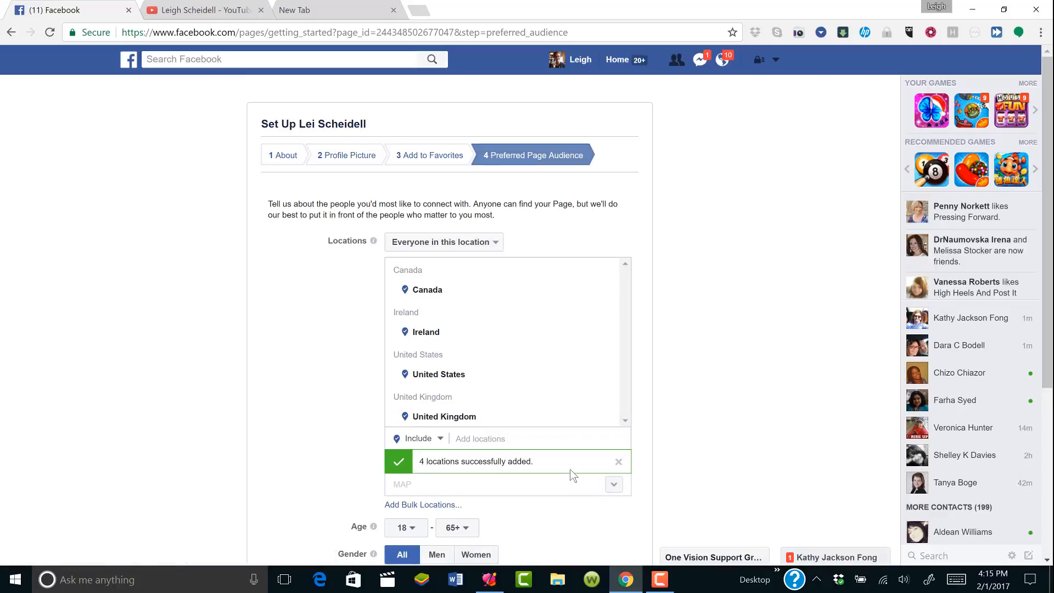
Set the preferred audience's maximum age to 65+, giving an 18 to 65+ age range
{"action": "left_click", "coordinate": [1047, 562]}
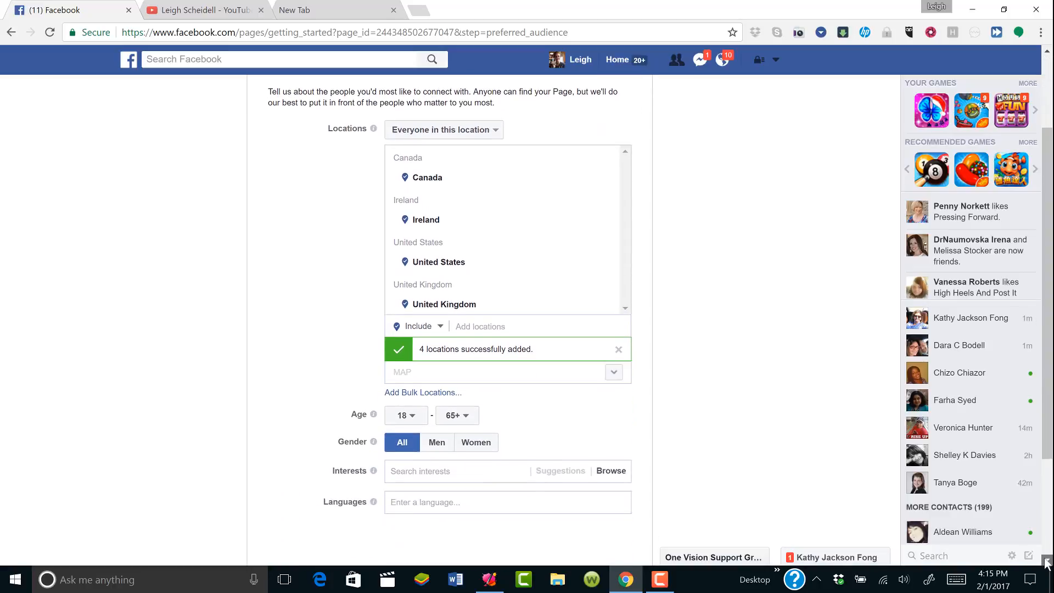
{"action": "mouse_move", "coordinate": [373, 334]}
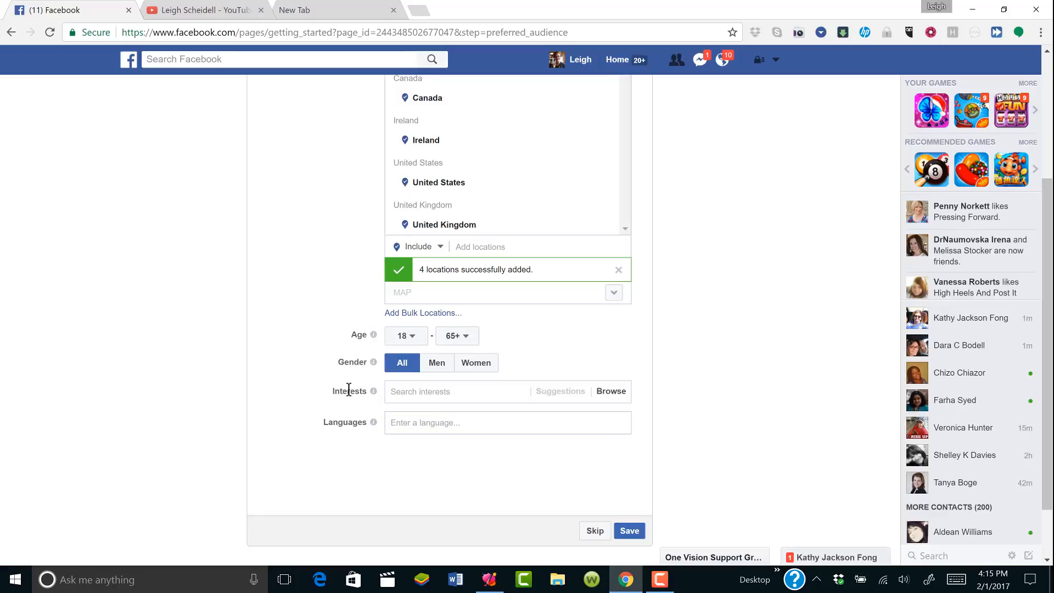
{"action": "mouse_move", "coordinate": [373, 362]}
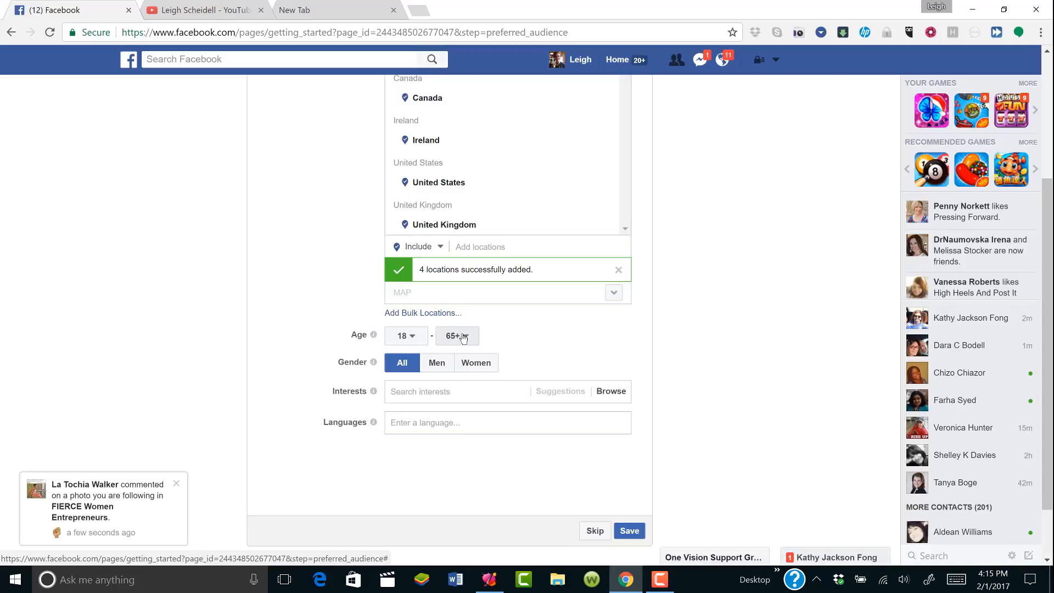
{"action": "left_click", "coordinate": [464, 336]}
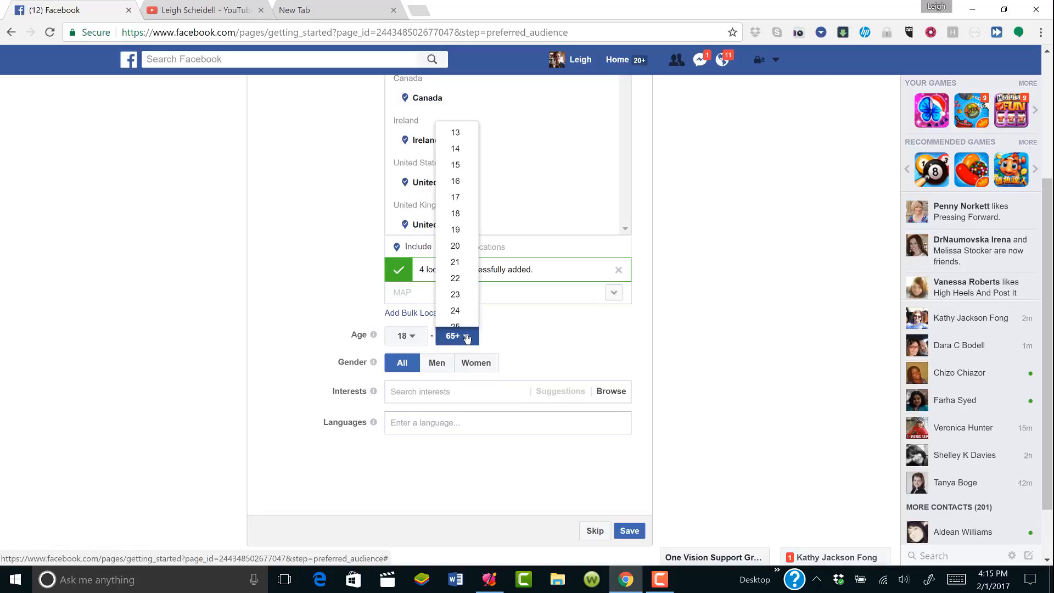
{"action": "left_click", "coordinate": [466, 217]}
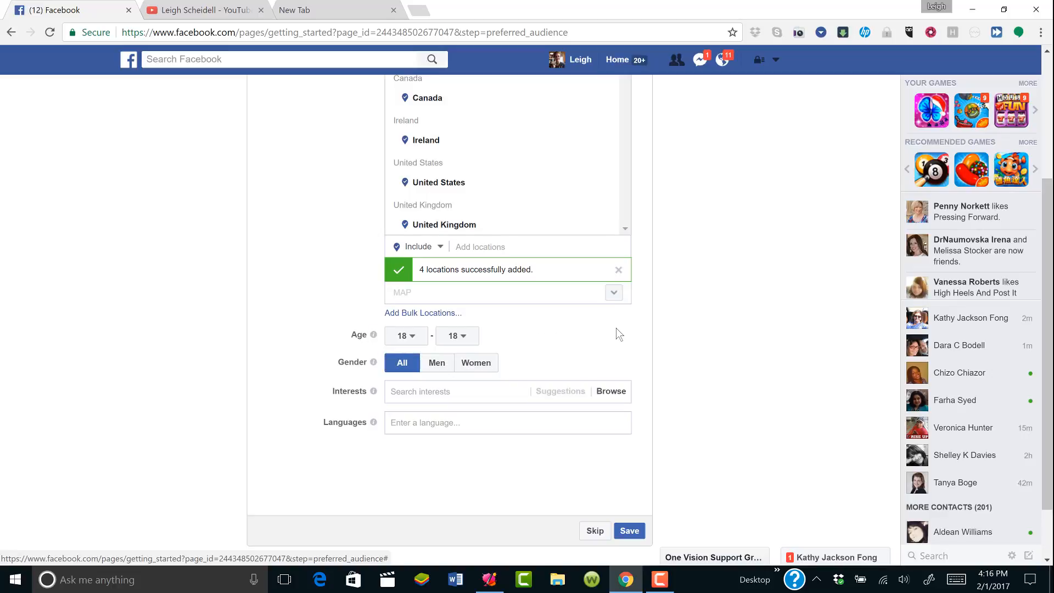
{"action": "left_click", "coordinate": [461, 335]}
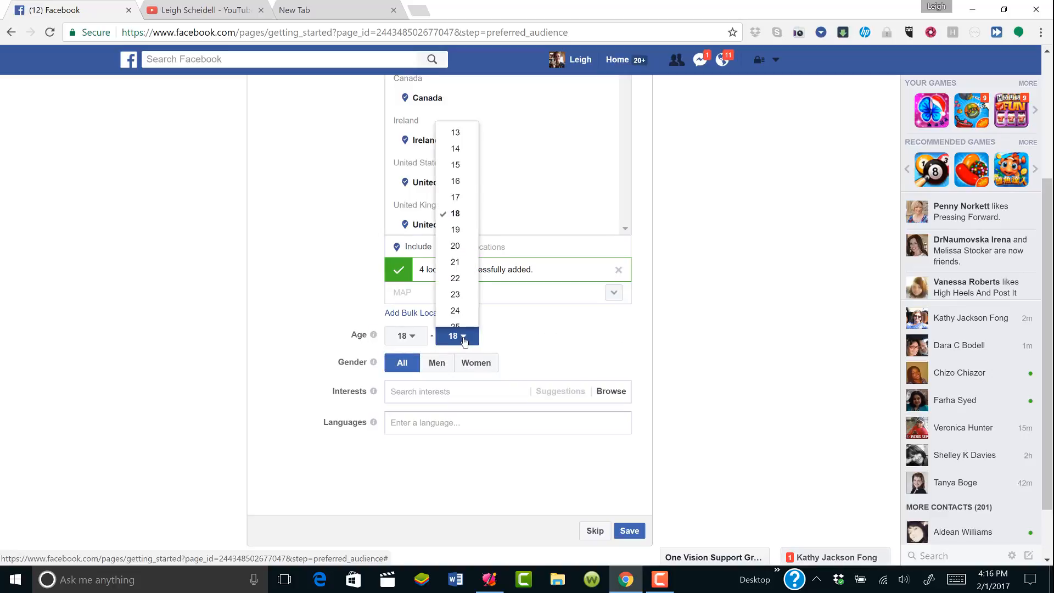
{"action": "scroll", "coordinate": [474, 315], "scroll_direction": "down", "scroll_amount": 5}
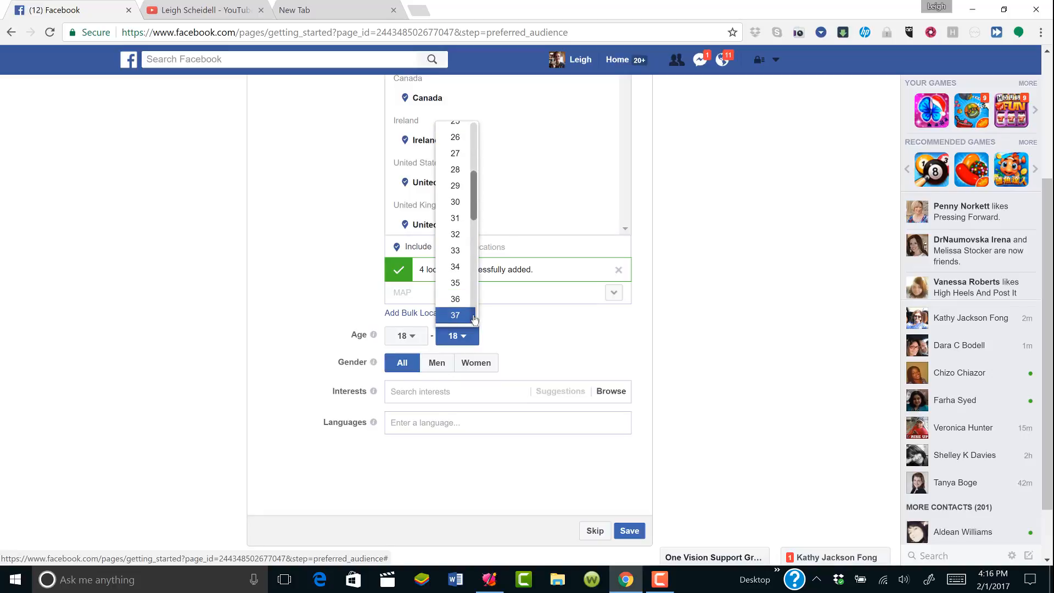
{"action": "scroll", "coordinate": [475, 320], "scroll_direction": "down", "scroll_amount": 7}
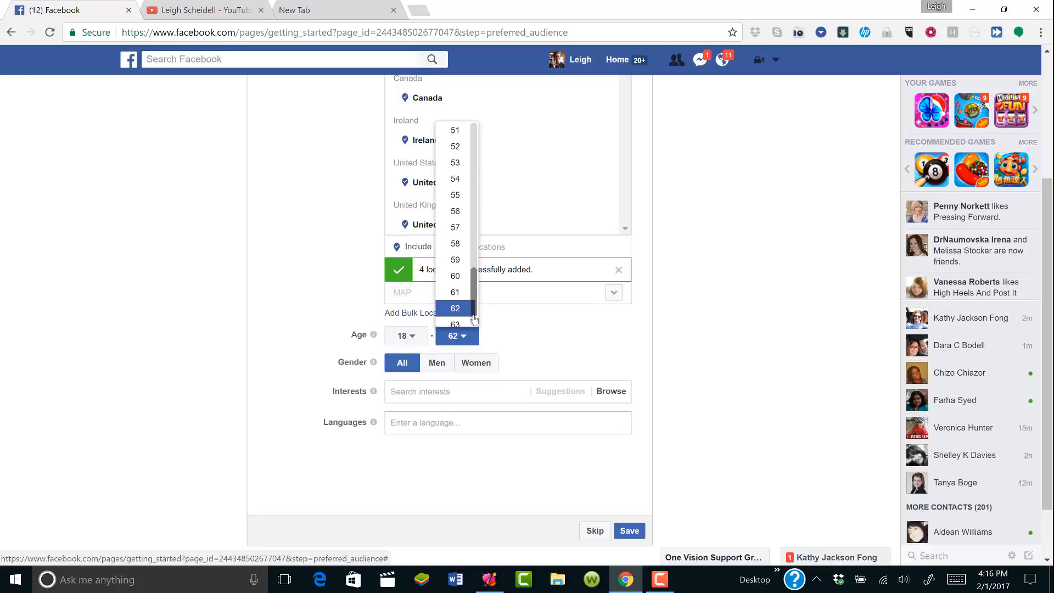
{"action": "left_click", "coordinate": [473, 316]}
{"action": "left_click", "coordinate": [463, 336]}
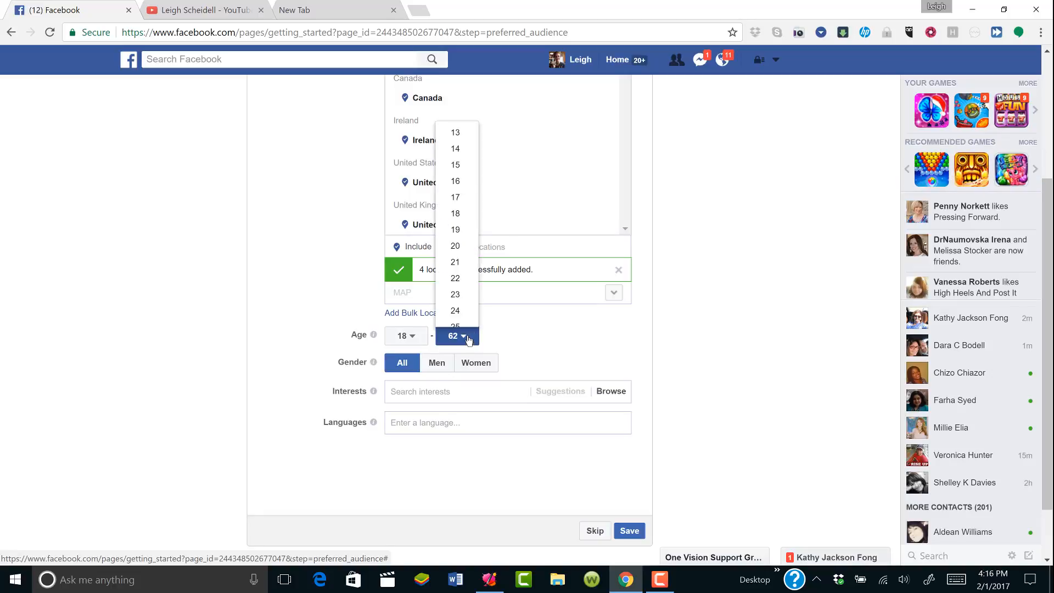
{"action": "scroll", "coordinate": [477, 301], "scroll_direction": "down", "scroll_amount": 10}
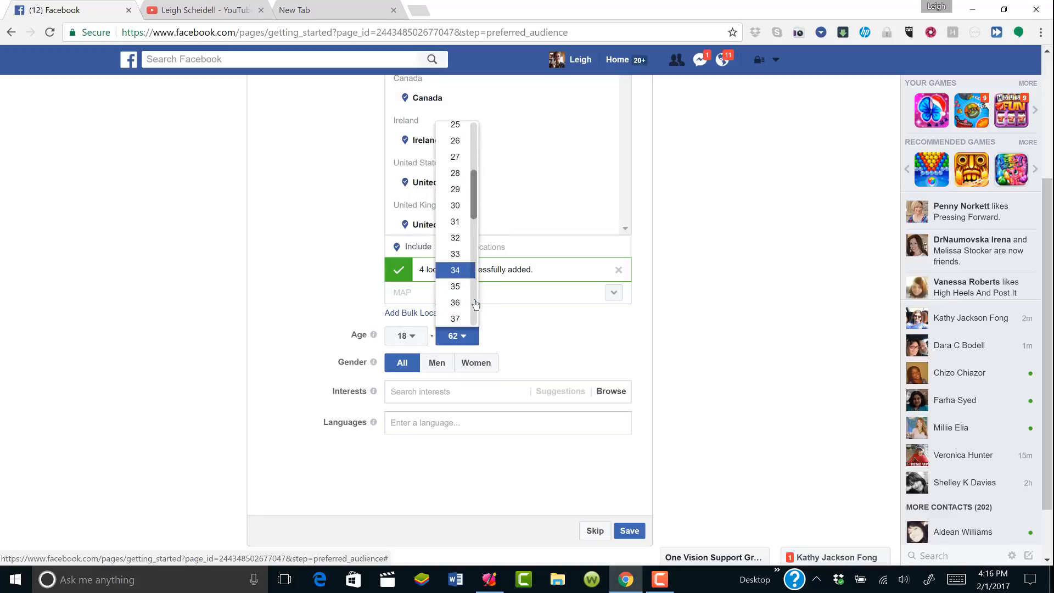
{"action": "scroll", "coordinate": [476, 303], "scroll_direction": "down", "scroll_amount": 2}
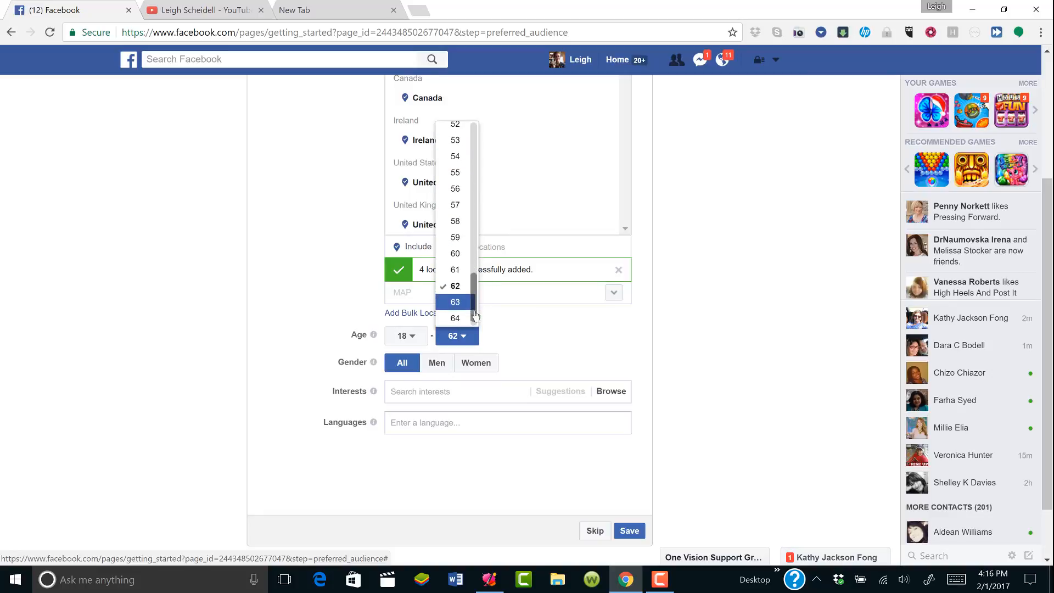
{"action": "left_click", "coordinate": [462, 316]}
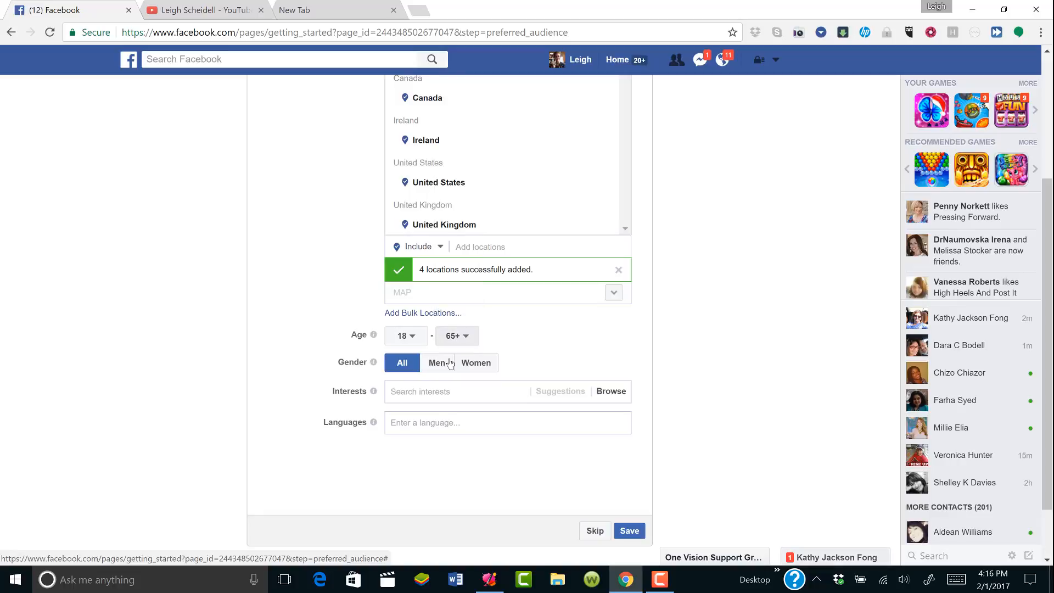
{"action": "left_click", "coordinate": [398, 393]}
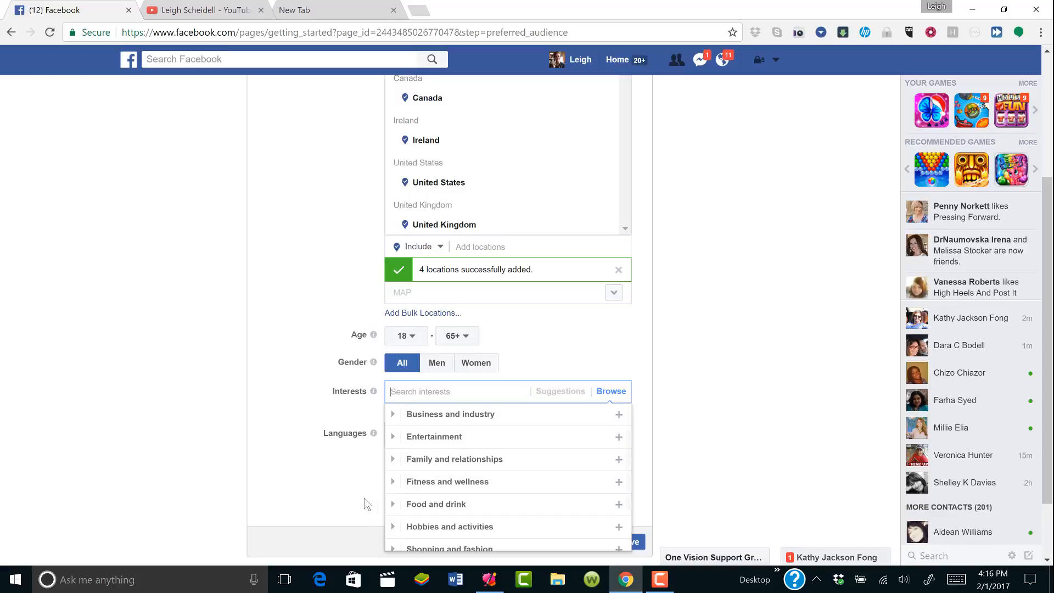
Add Social media marketing from Business and industry > Online as an audience interest (about 18,463,057 people)
{"action": "mouse_move", "coordinate": [411, 512]}
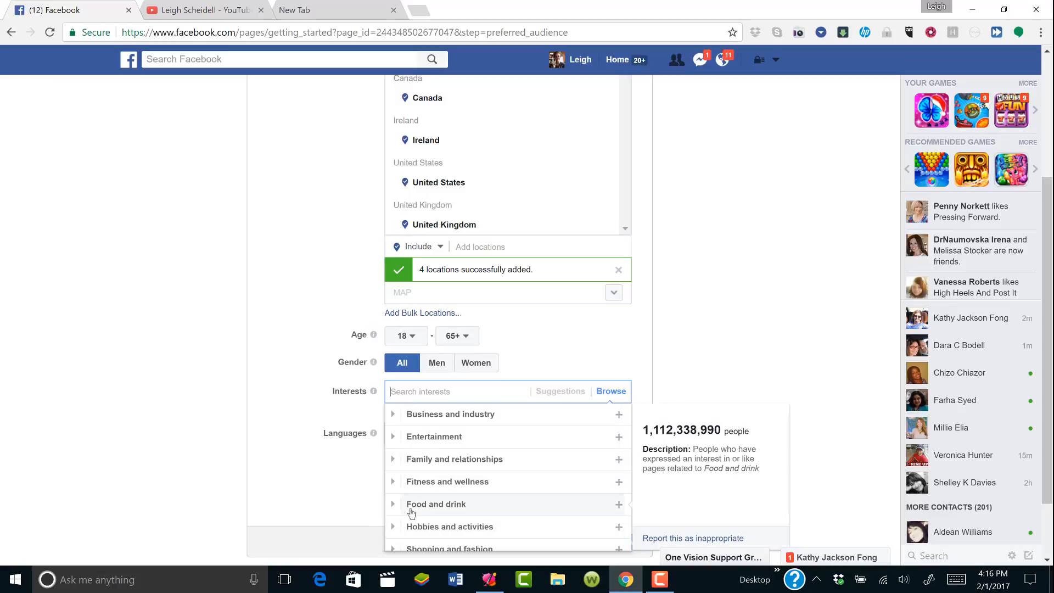
{"action": "mouse_move", "coordinate": [412, 484]}
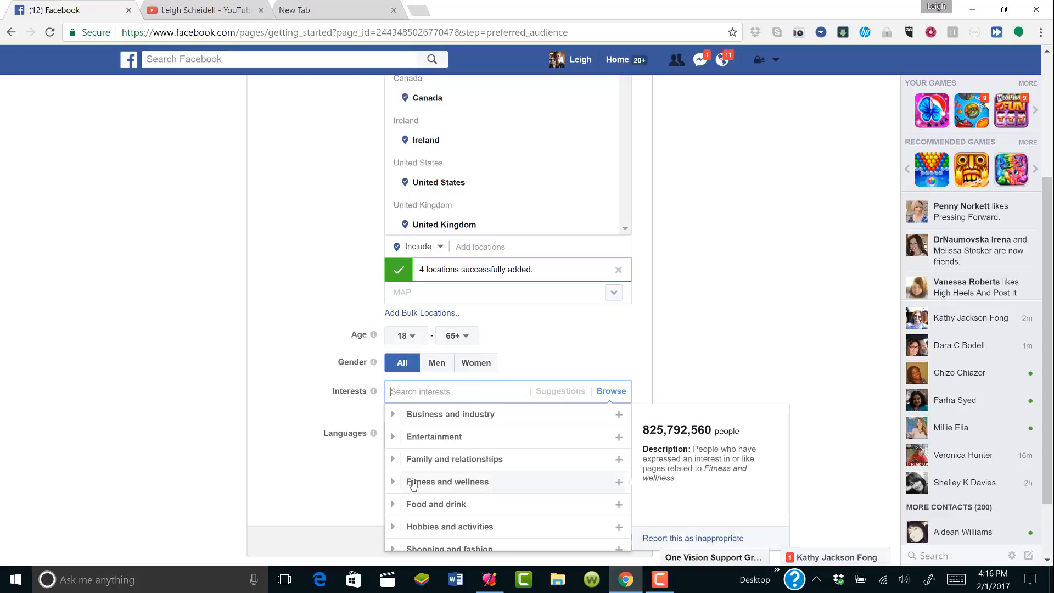
{"action": "left_click", "coordinate": [415, 416]}
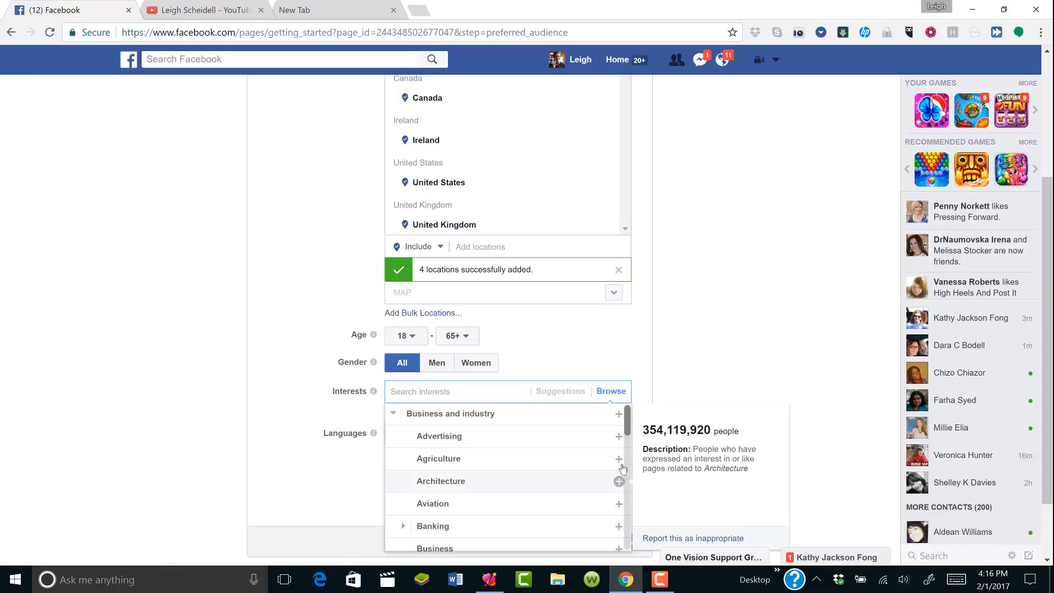
{"action": "scroll", "coordinate": [627, 519], "scroll_direction": "down", "scroll_amount": 3}
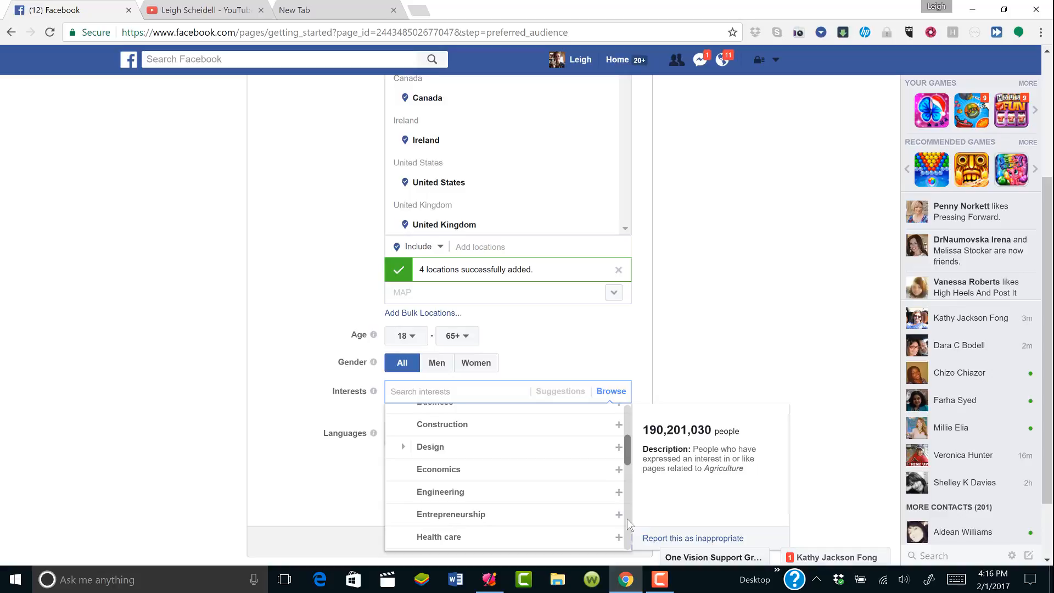
{"action": "scroll", "coordinate": [626, 518], "scroll_direction": "down", "scroll_amount": 3}
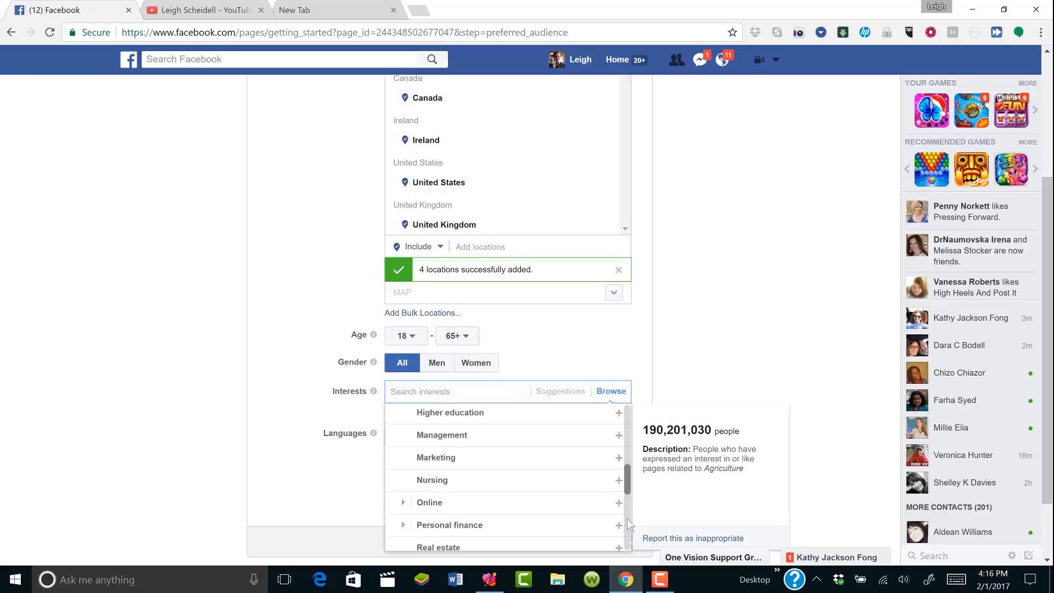
{"action": "left_click", "coordinate": [557, 508]}
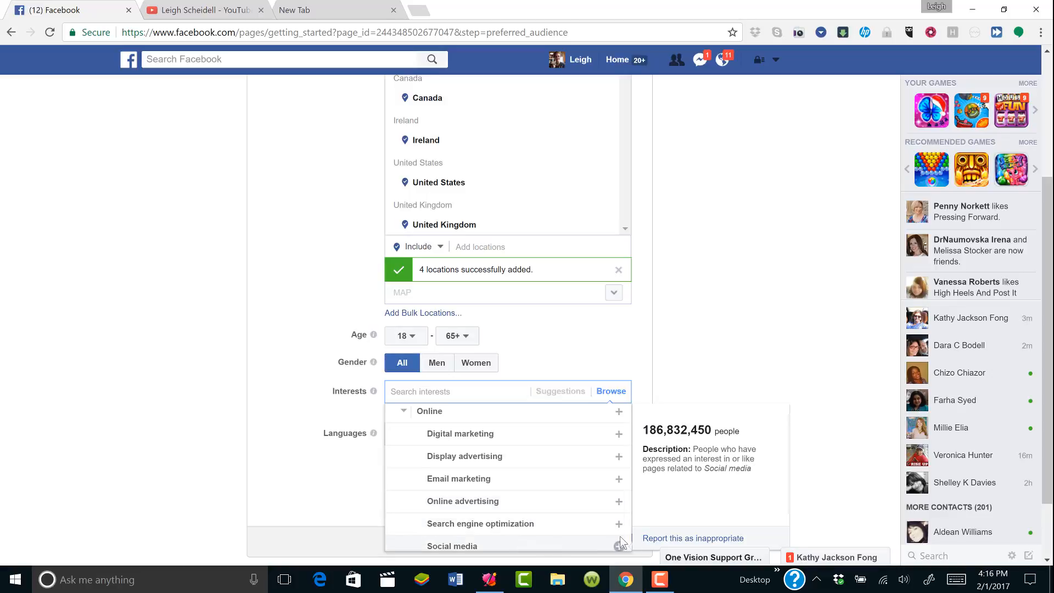
{"action": "scroll", "coordinate": [629, 541], "scroll_direction": "down", "scroll_amount": 1}
{"action": "scroll", "coordinate": [629, 541], "scroll_direction": "down", "scroll_amount": 3}
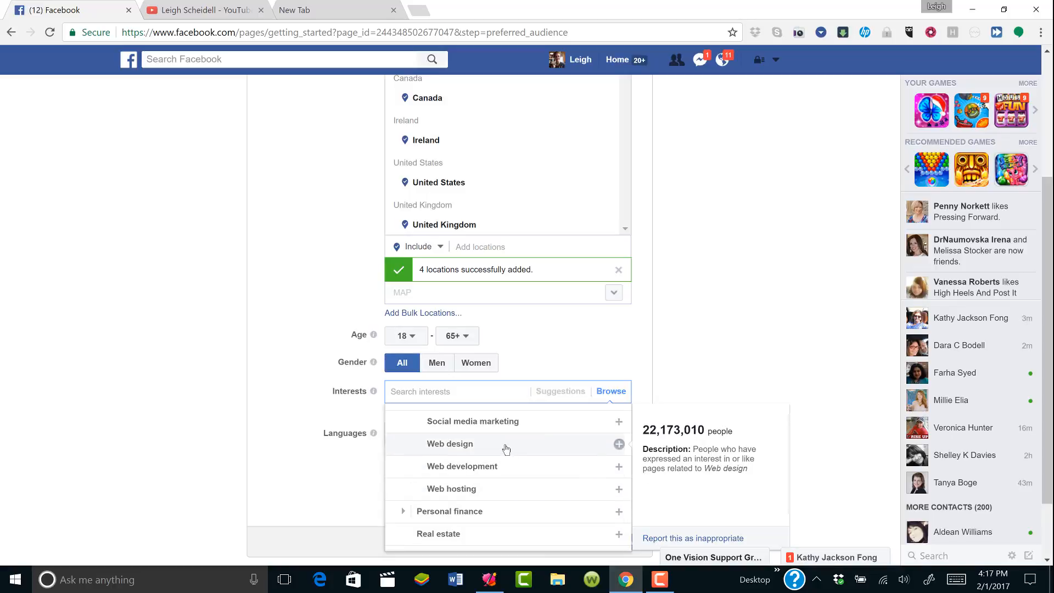
{"action": "left_click", "coordinate": [483, 424]}
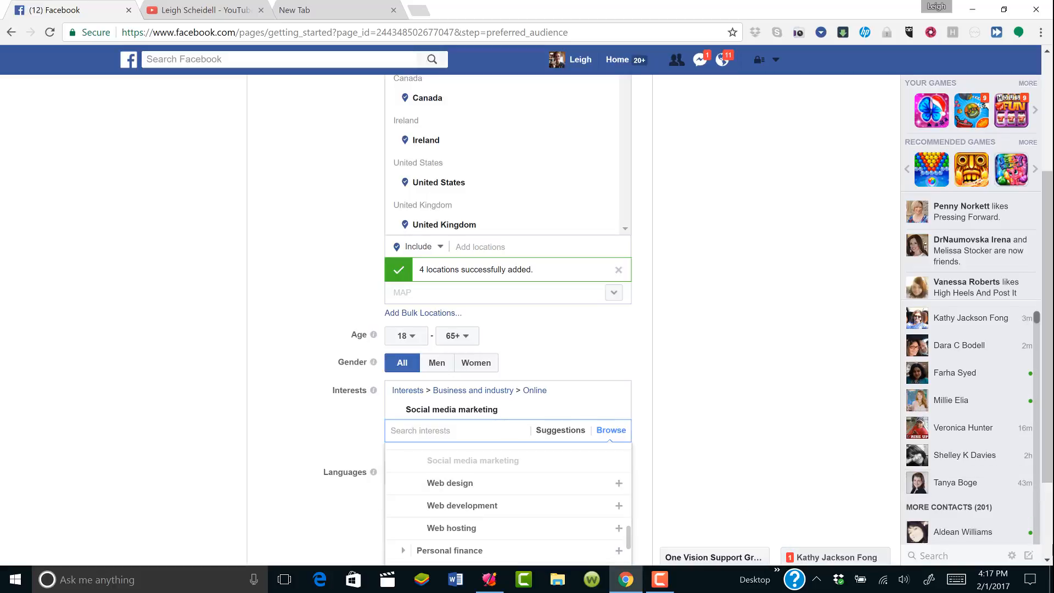
{"action": "left_click_drag", "start_coordinate": [1046, 455], "coordinate": [1041, 528]}
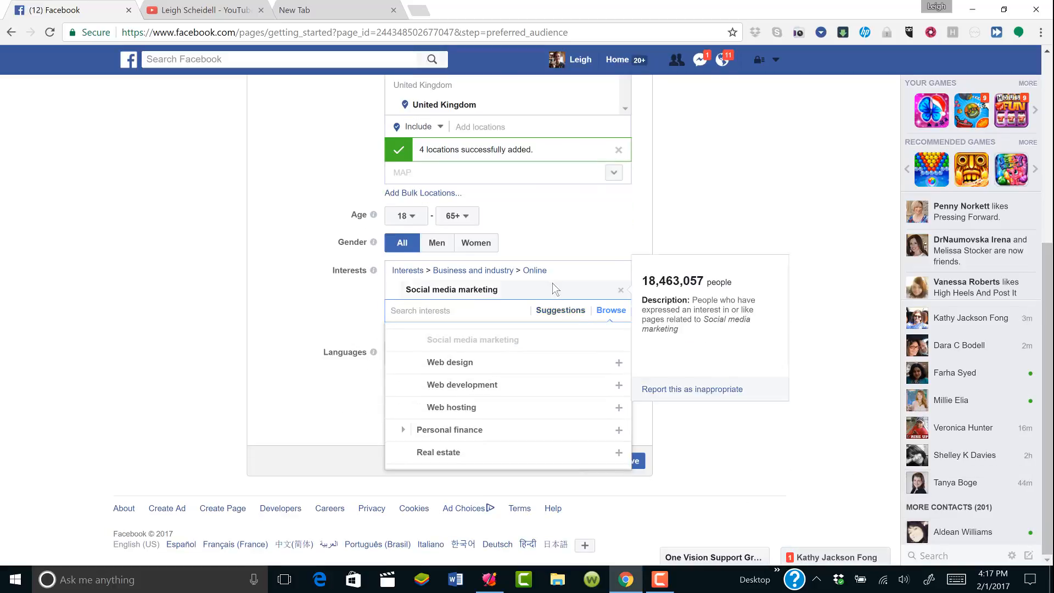
Add English (US) as the audience language and save the preferred audience settings
{"action": "left_click", "coordinate": [292, 330]}
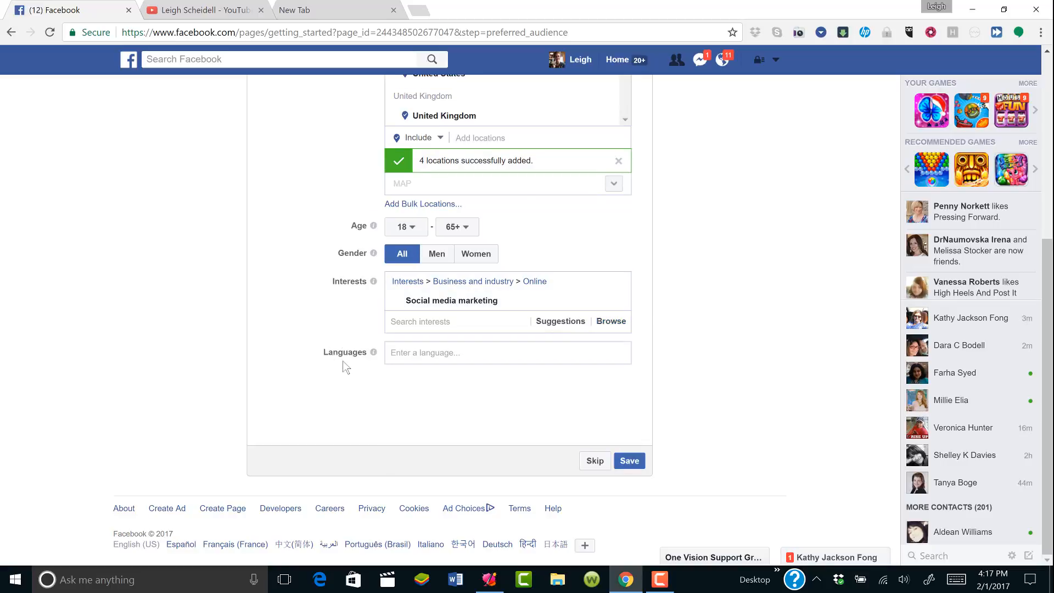
{"action": "left_click", "coordinate": [408, 354]}
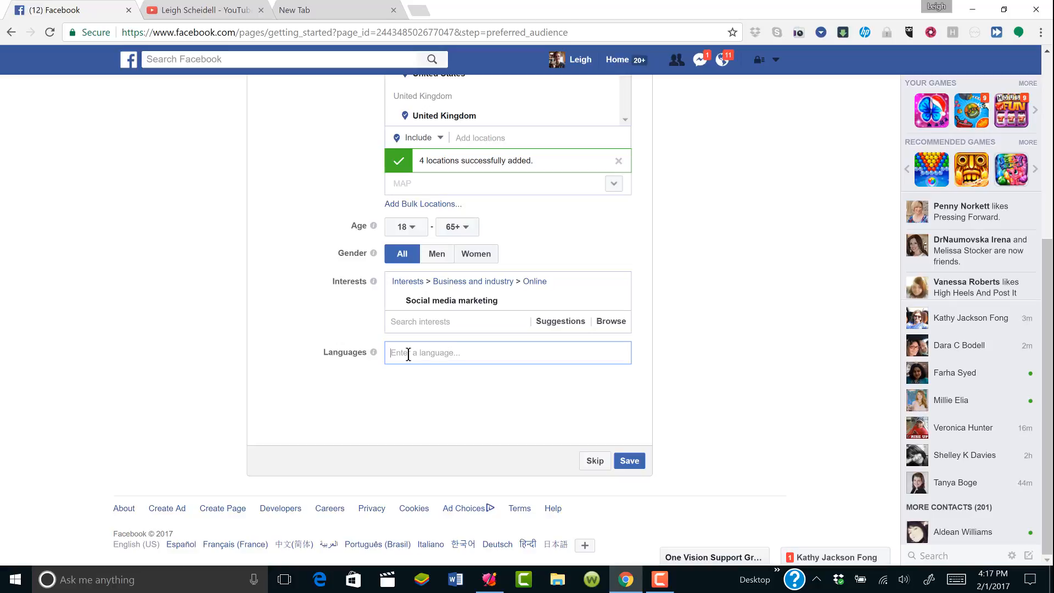
{"action": "type", "text": "Engl"}
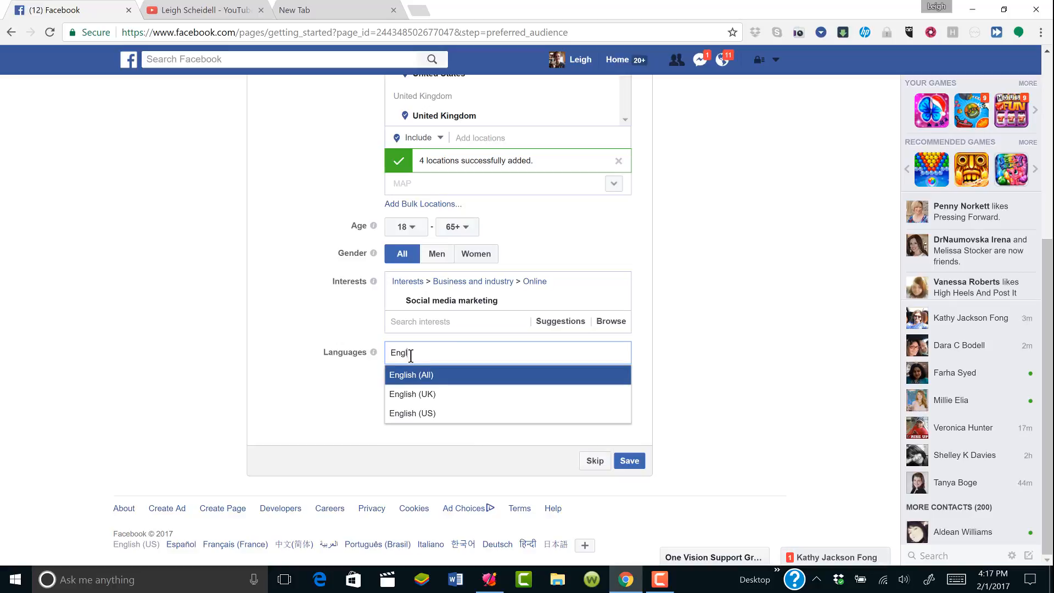
{"action": "left_click", "coordinate": [420, 413]}
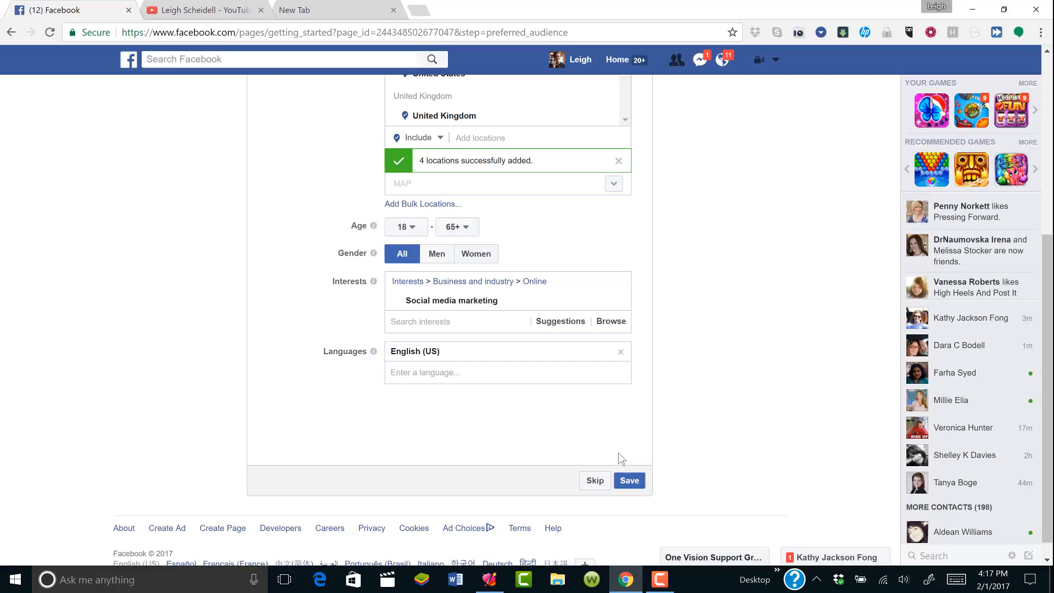
{"action": "left_click", "coordinate": [630, 481]}
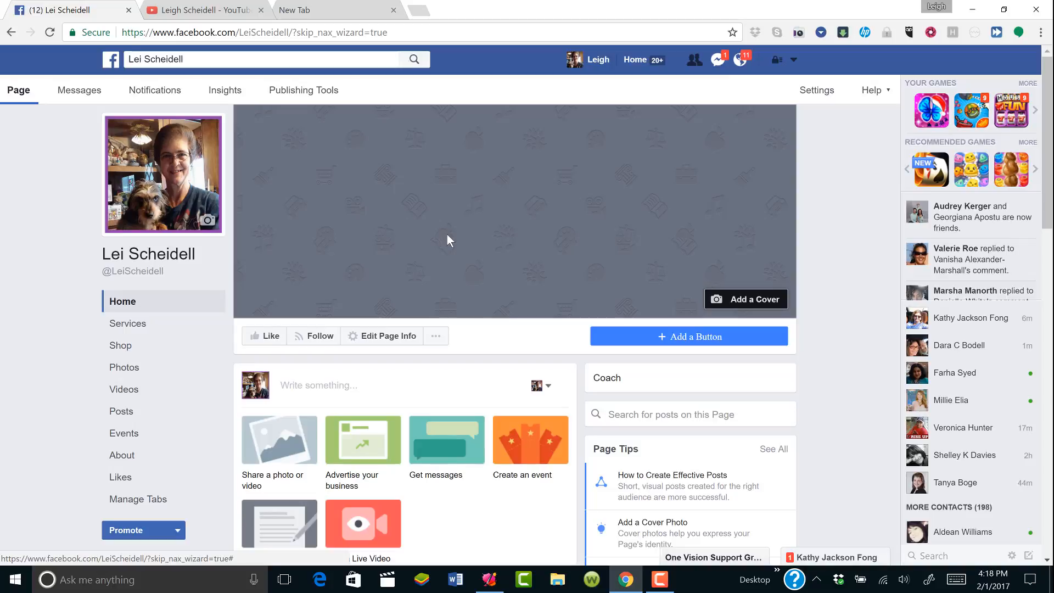
Upload 'YouTube Cover Page' from MLSP > Covers as the page cover and reposition it vertically
{"action": "left_click", "coordinate": [757, 303]}
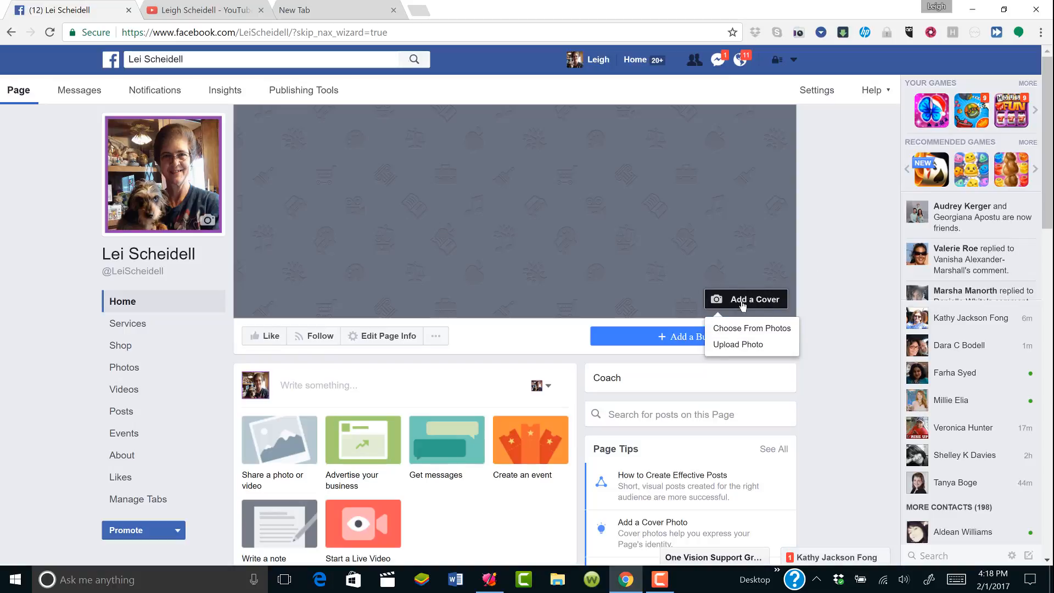
{"action": "left_click", "coordinate": [736, 344]}
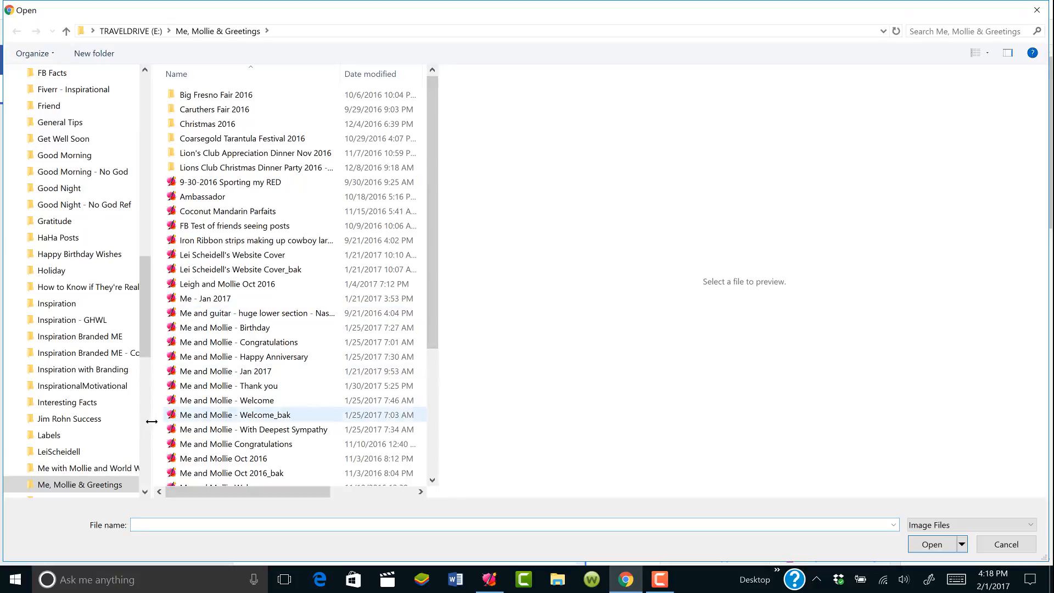
{"action": "left_click", "coordinate": [146, 449]}
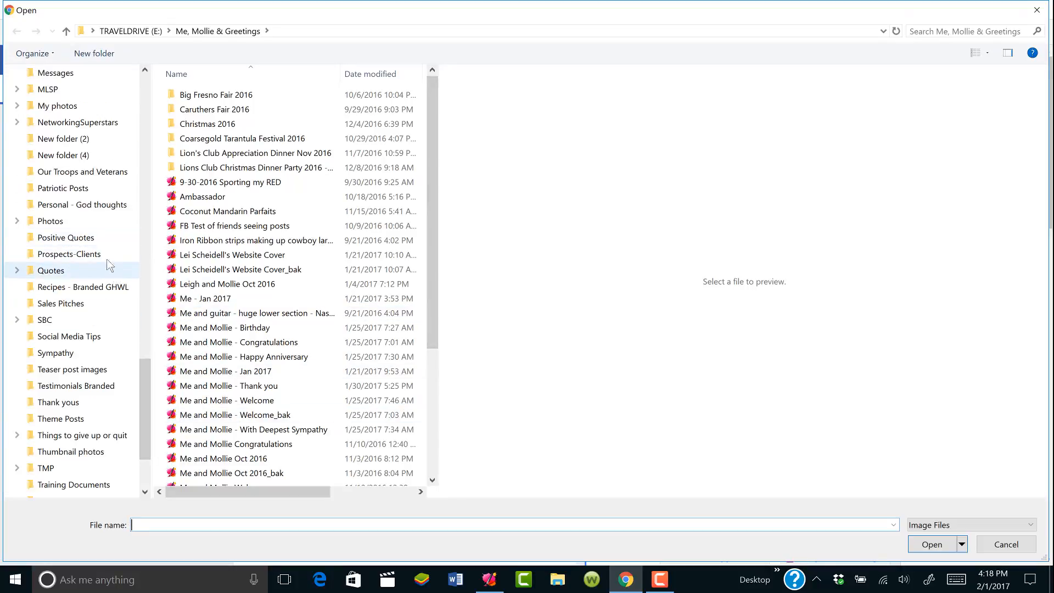
{"action": "left_click", "coordinate": [69, 92]}
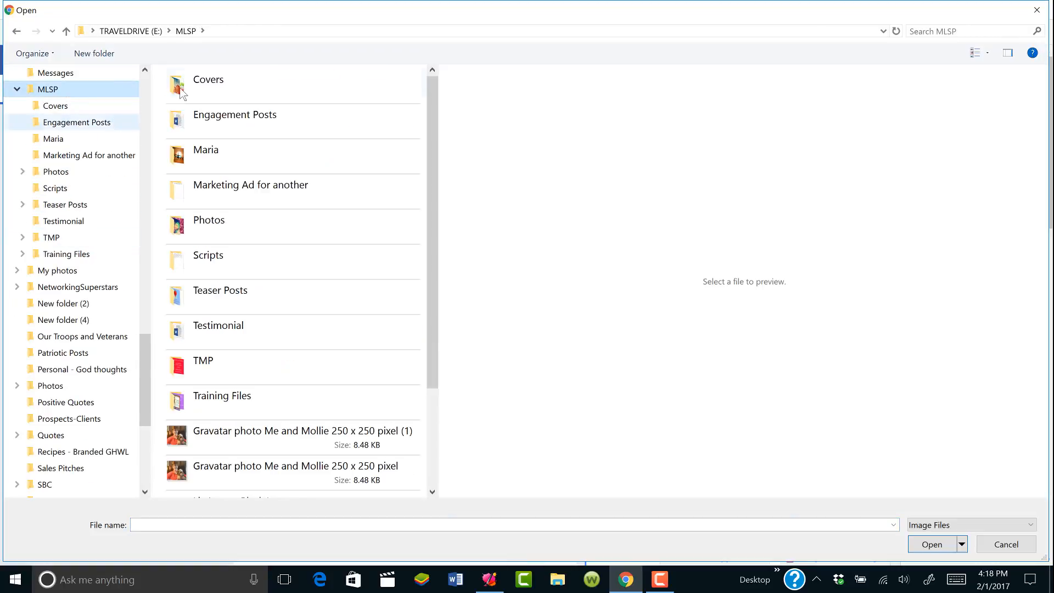
{"action": "double_click", "coordinate": [182, 93]}
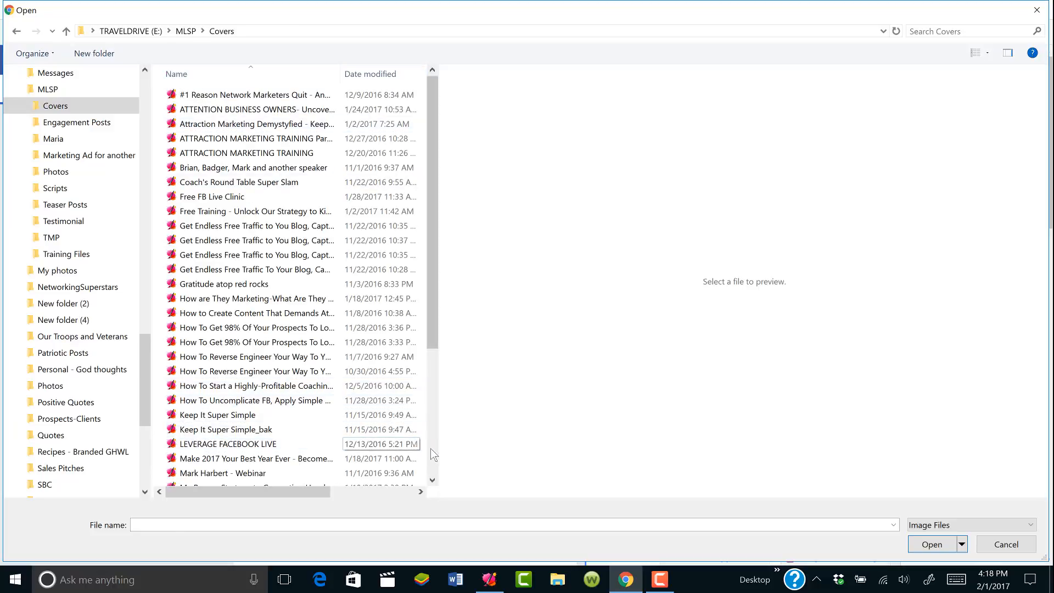
{"action": "scroll", "coordinate": [433, 451], "scroll_direction": "down", "scroll_amount": 4}
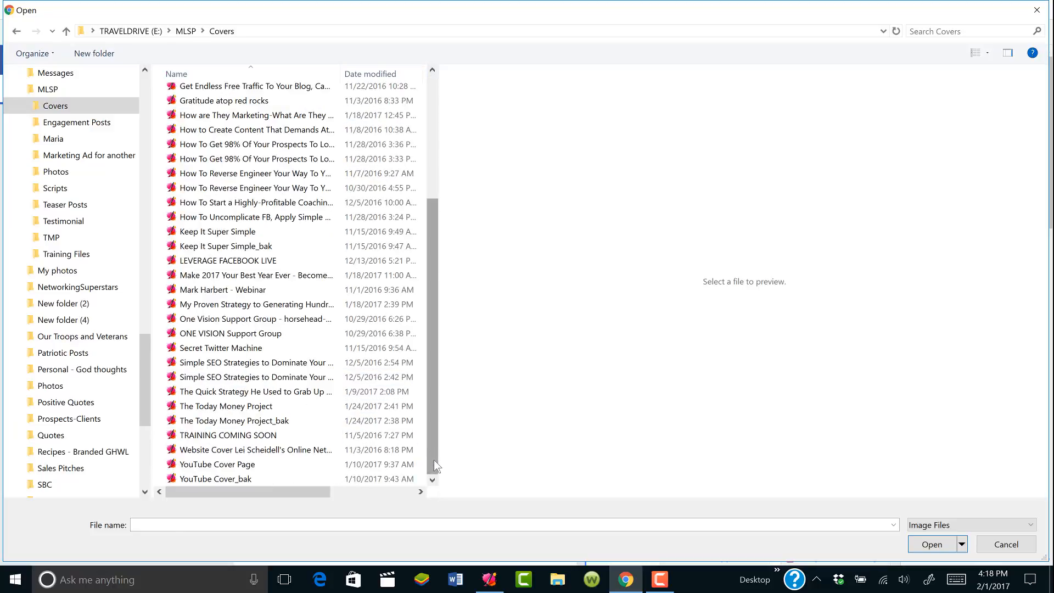
{"action": "double_click", "coordinate": [300, 464]}
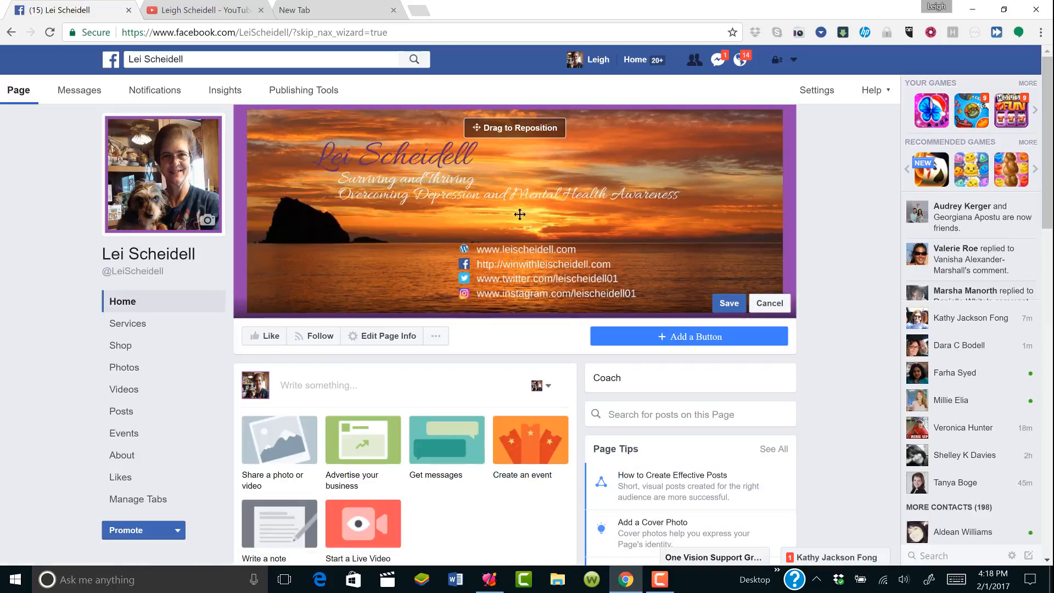
{"action": "left_click_drag", "start_coordinate": [511, 144], "coordinate": [530, 167]}
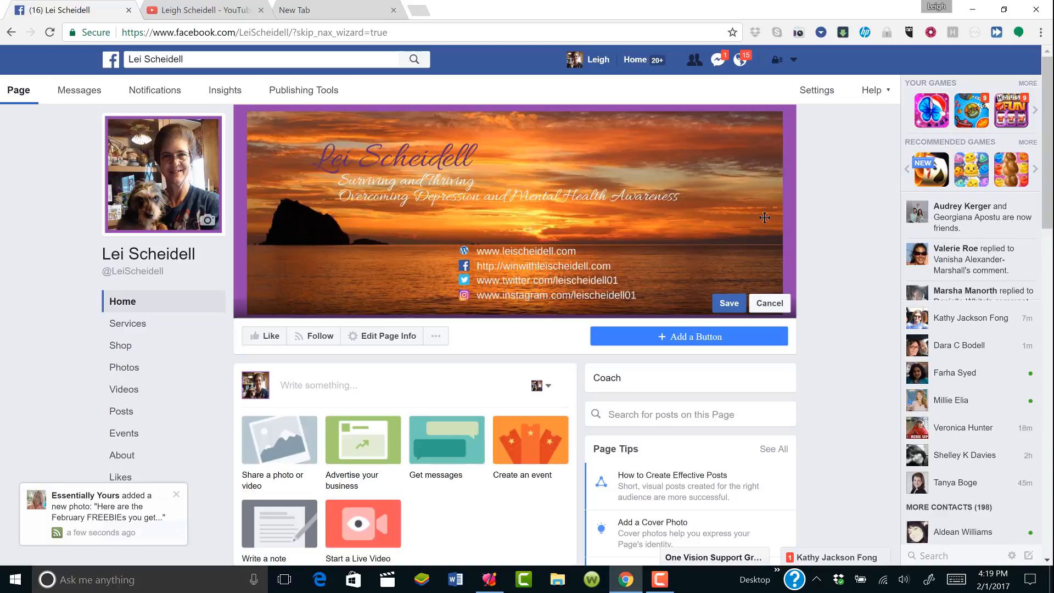
Save the repositioned cover photo and scroll down toward the About and Upcoming Events sections
{"action": "left_click", "coordinate": [732, 305]}
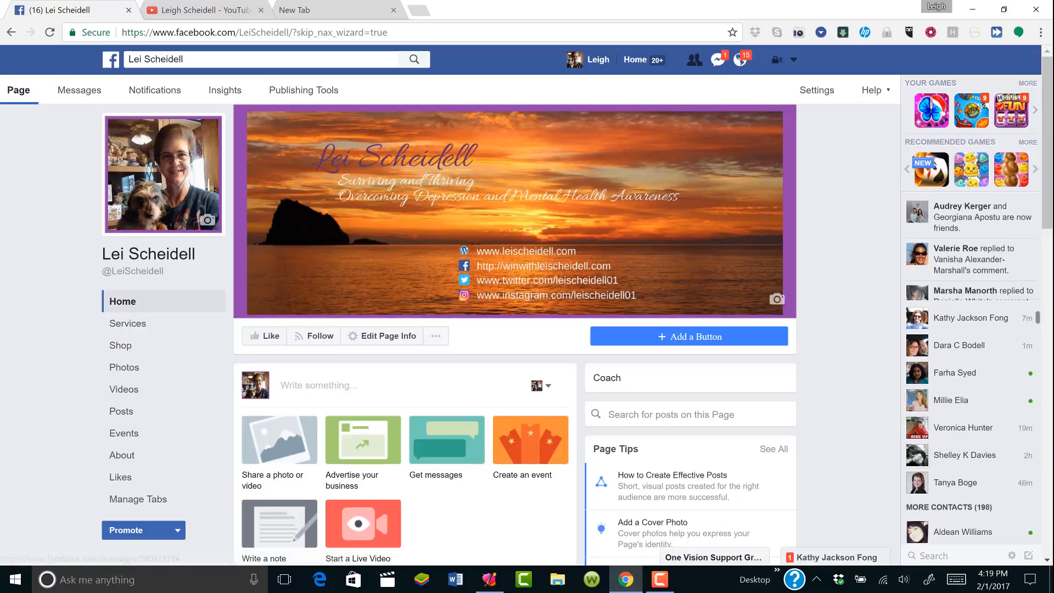
{"action": "left_click_drag", "start_coordinate": [1048, 478], "coordinate": [1049, 489]}
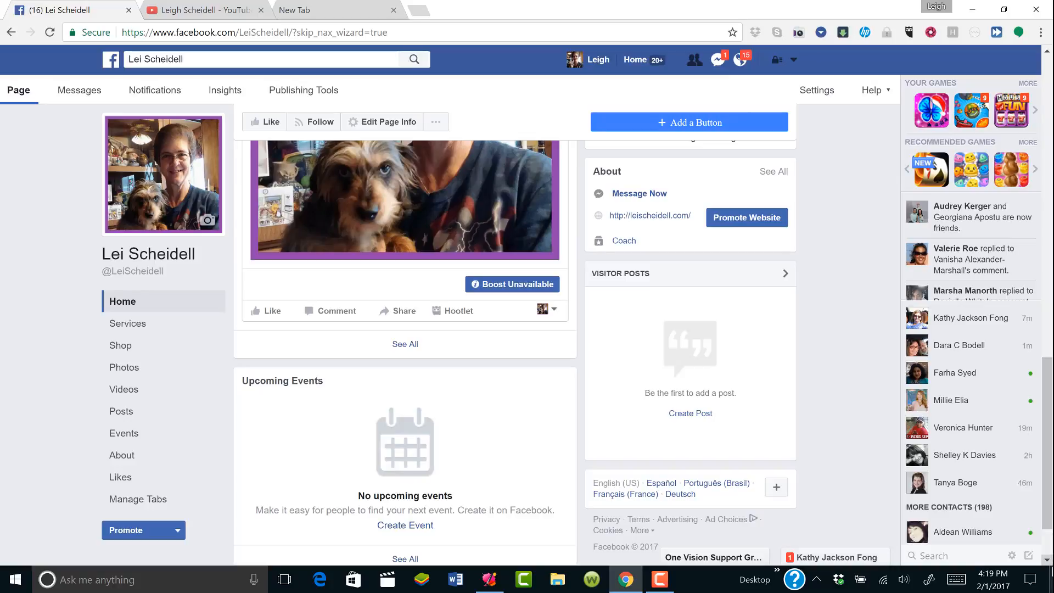
Check boosting for the photo post, then bring up the page's extra actions menu (Share, Invite Friends, Create Milestone)
{"action": "scroll", "coordinate": [1049, 546], "scroll_direction": "down", "scroll_amount": 1}
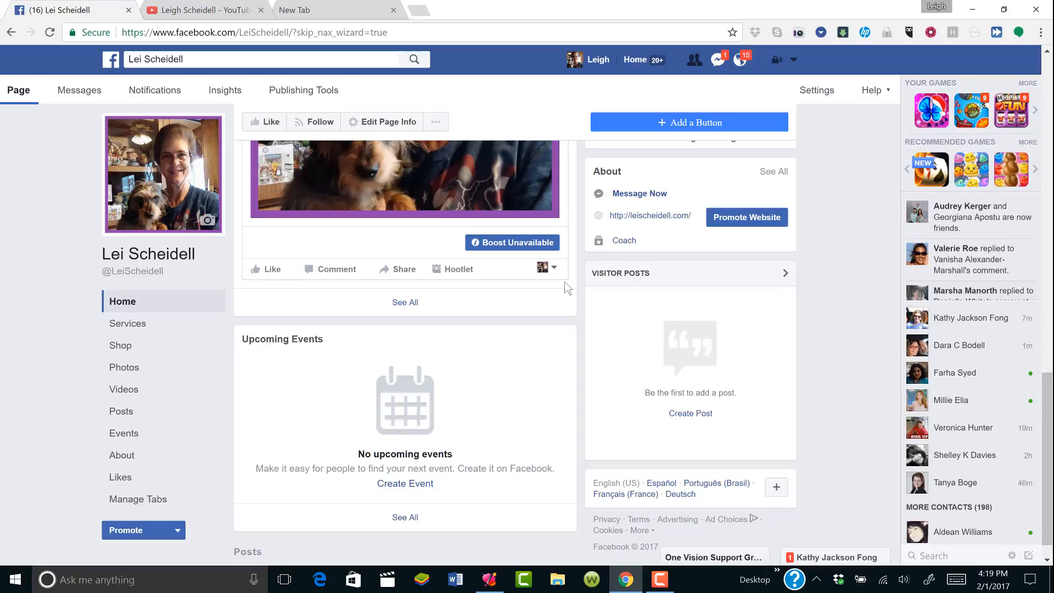
{"action": "left_click", "coordinate": [513, 242]}
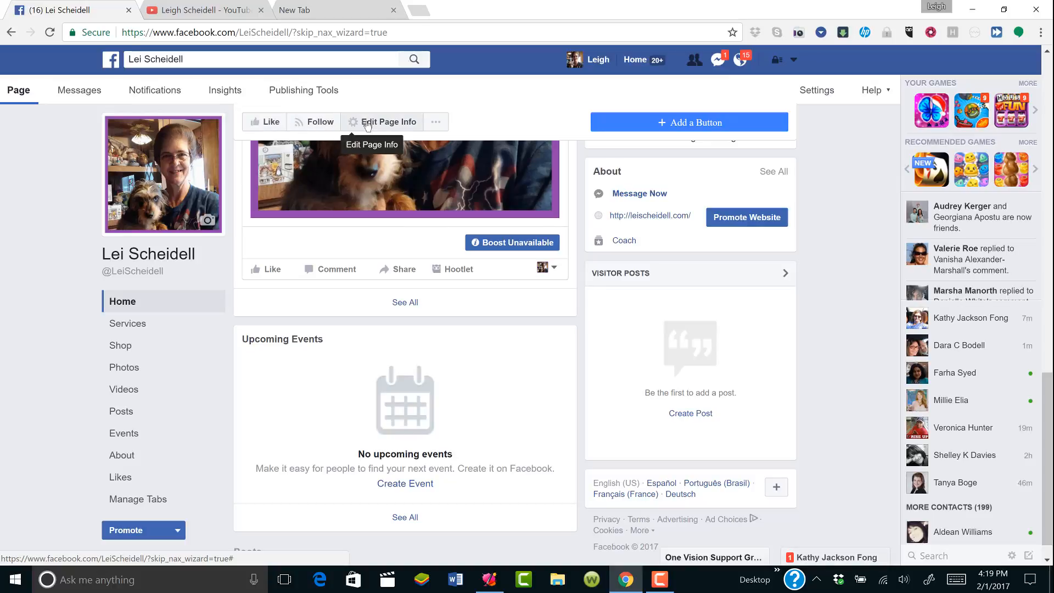
{"action": "left_click", "coordinate": [434, 125]}
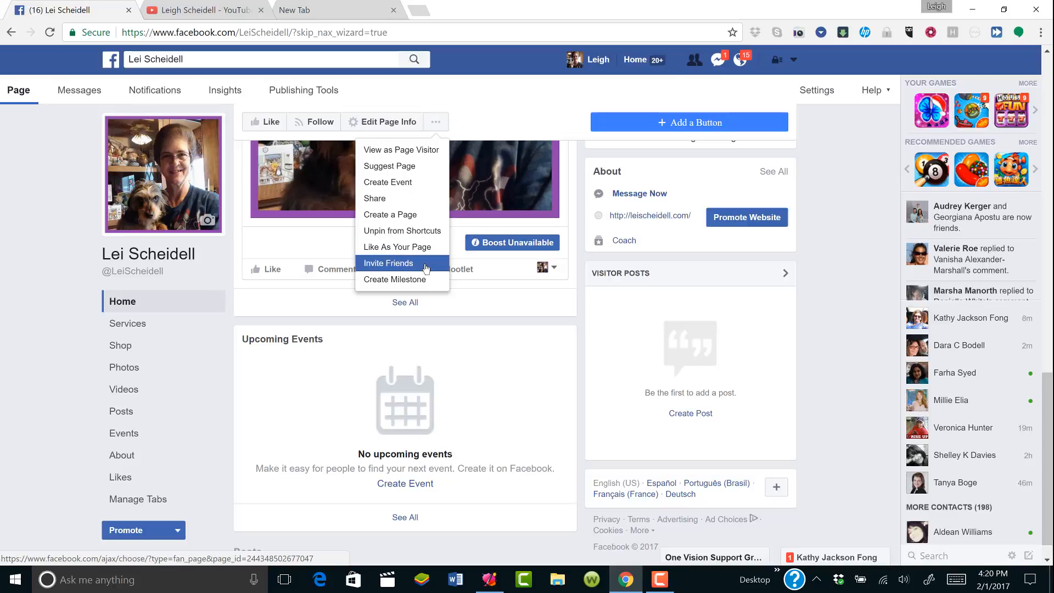
{"action": "left_click", "coordinate": [426, 267]}
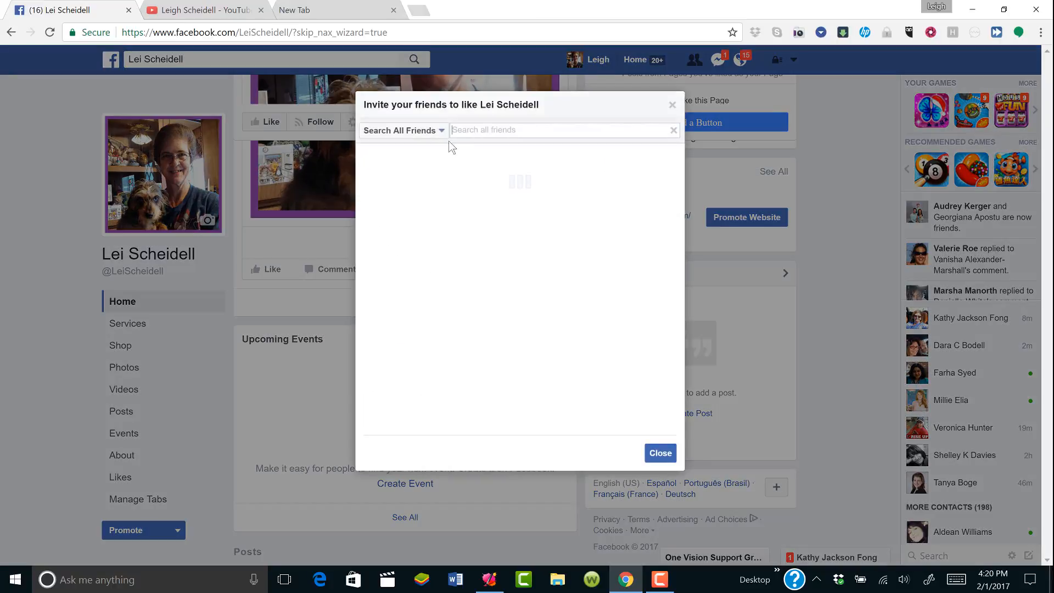
{"action": "type", "text": "j"}
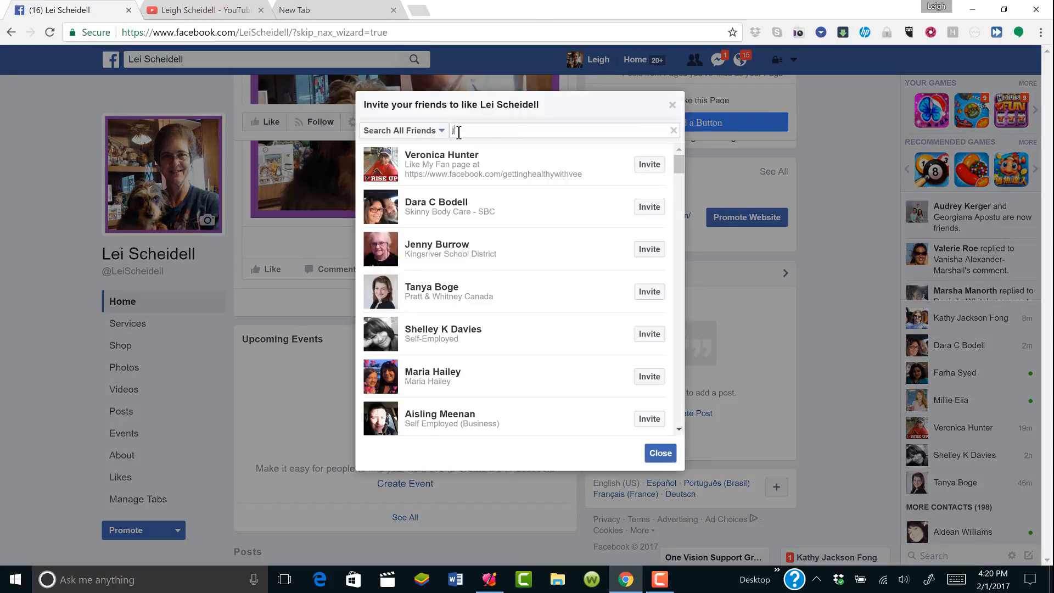
{"action": "type", "text": "enny"}
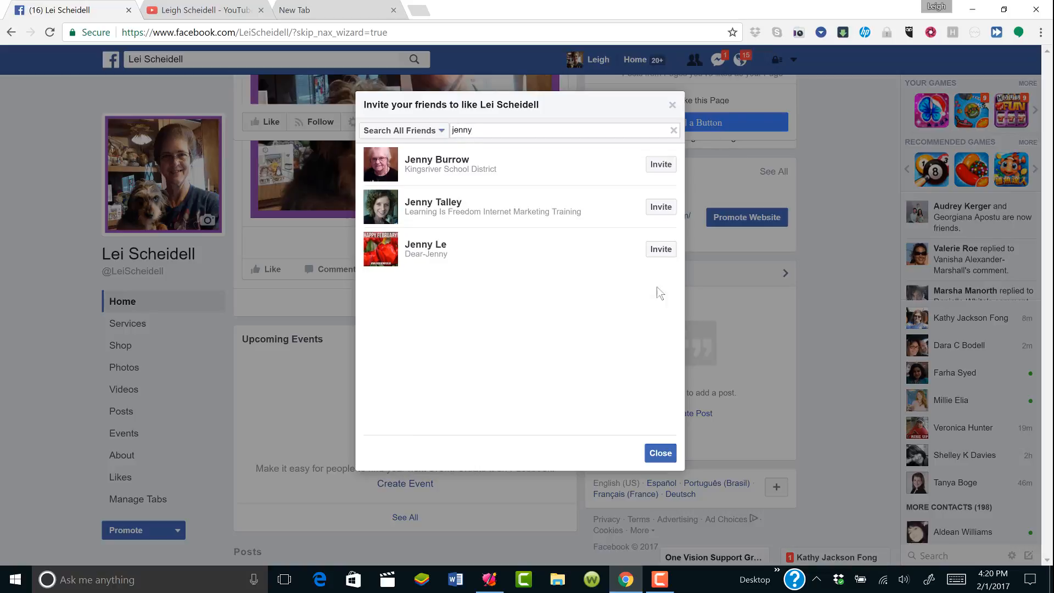
{"action": "left_click", "coordinate": [662, 453]}
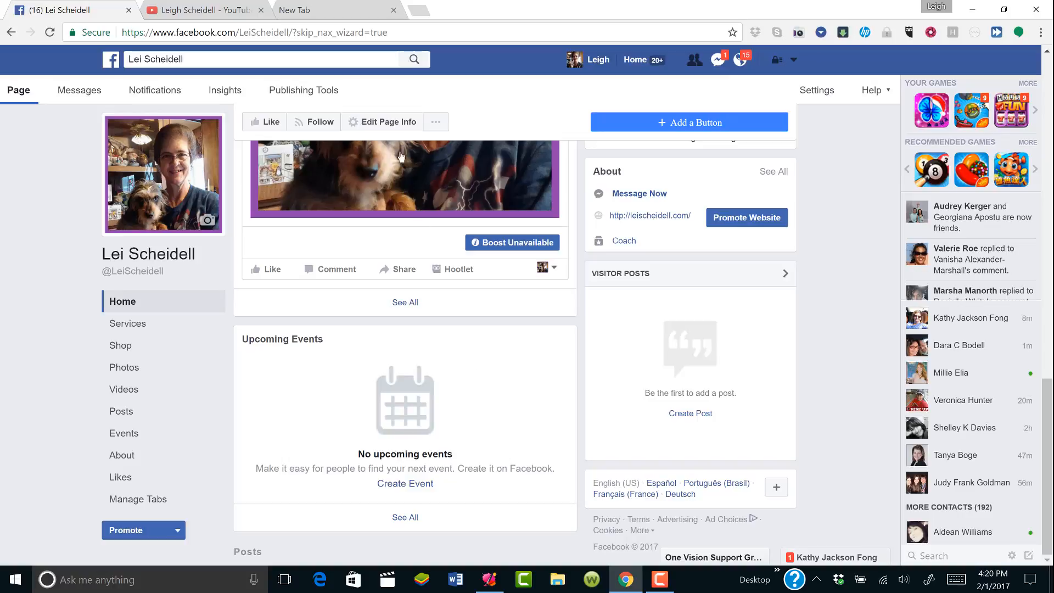
Set the page description to 'Online Network Marketing Coaching Services' via Edit Page Info and save
{"action": "left_click", "coordinate": [397, 124]}
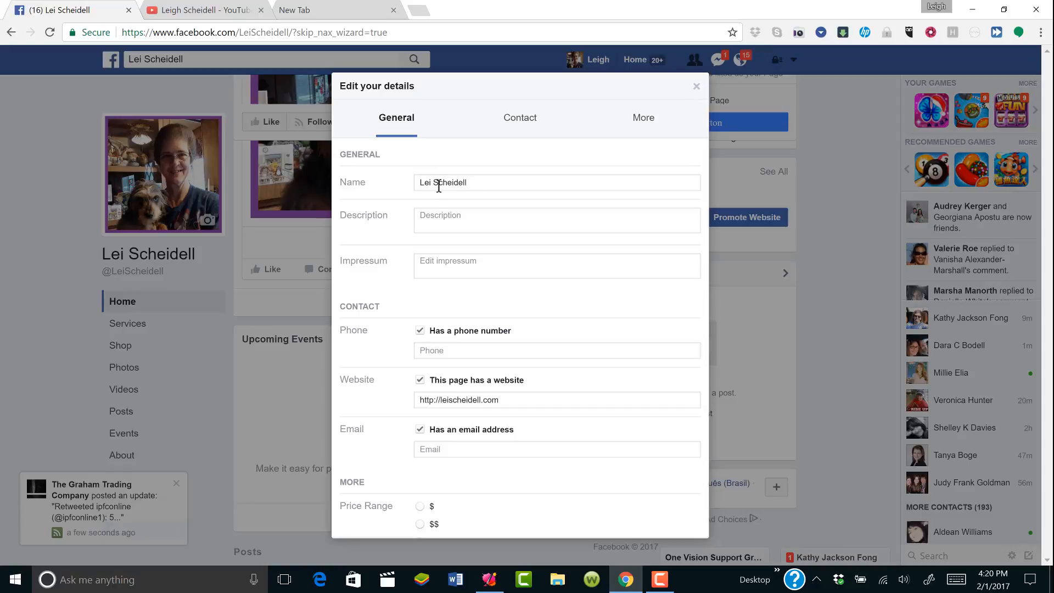
{"action": "left_click", "coordinate": [431, 219]}
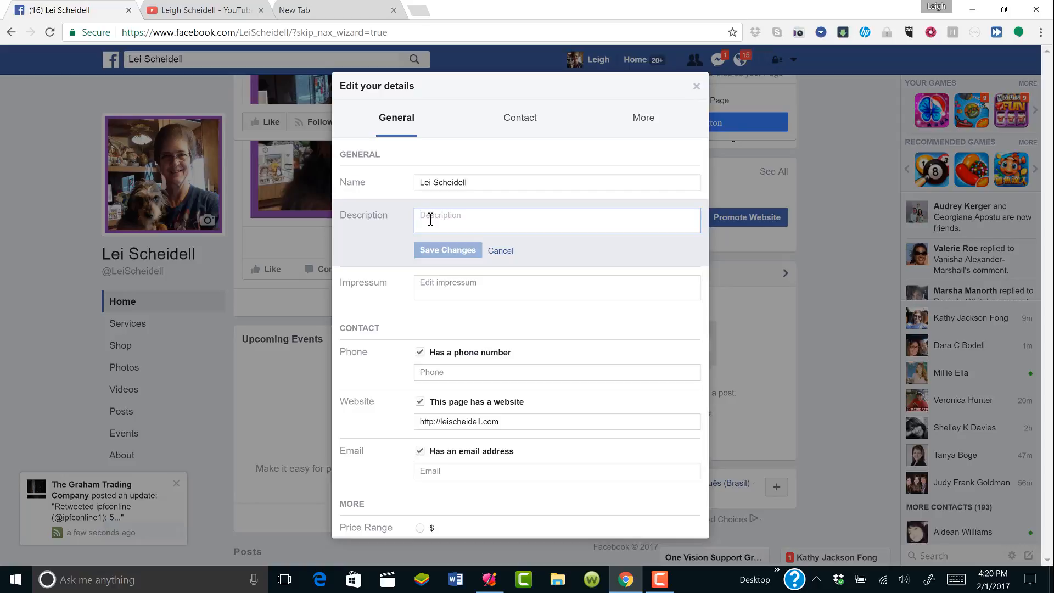
{"action": "type", "text": "N"}
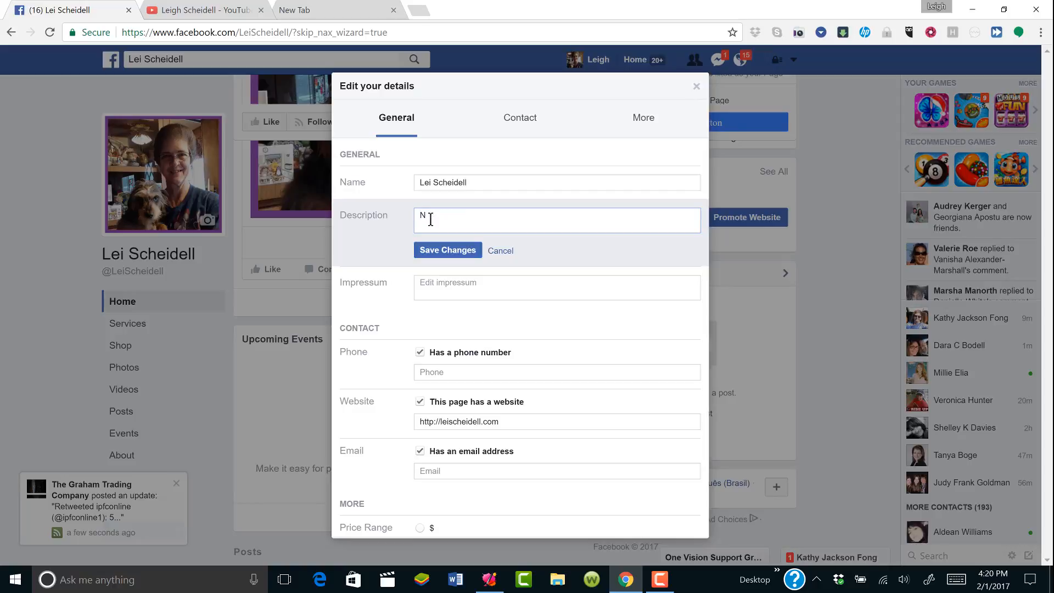
{"action": "key", "text": "BackSpace"}
{"action": "type", "text": "Online "}
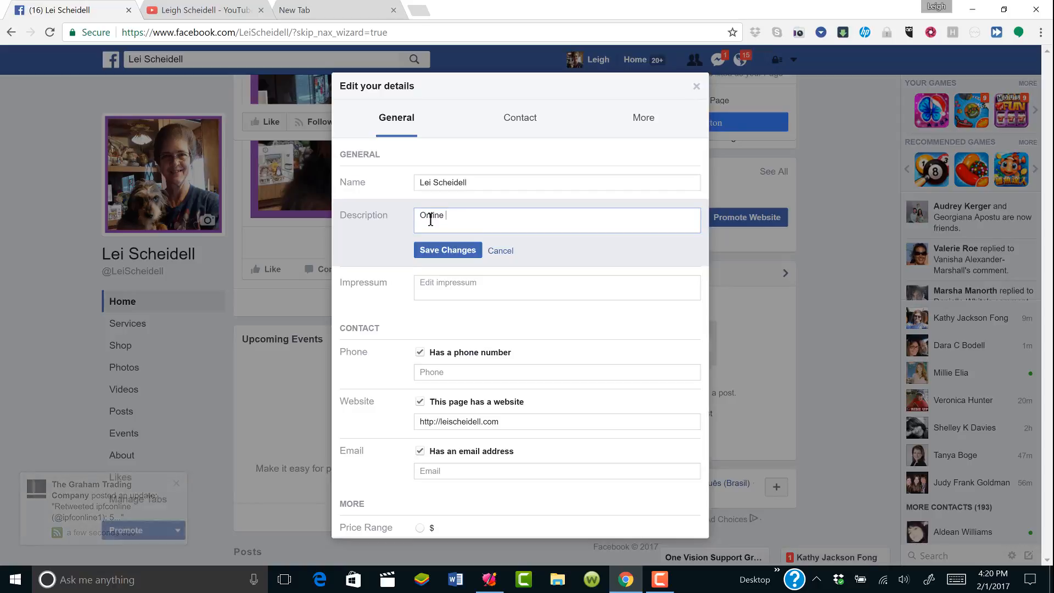
{"action": "type", "text": "Netw"}
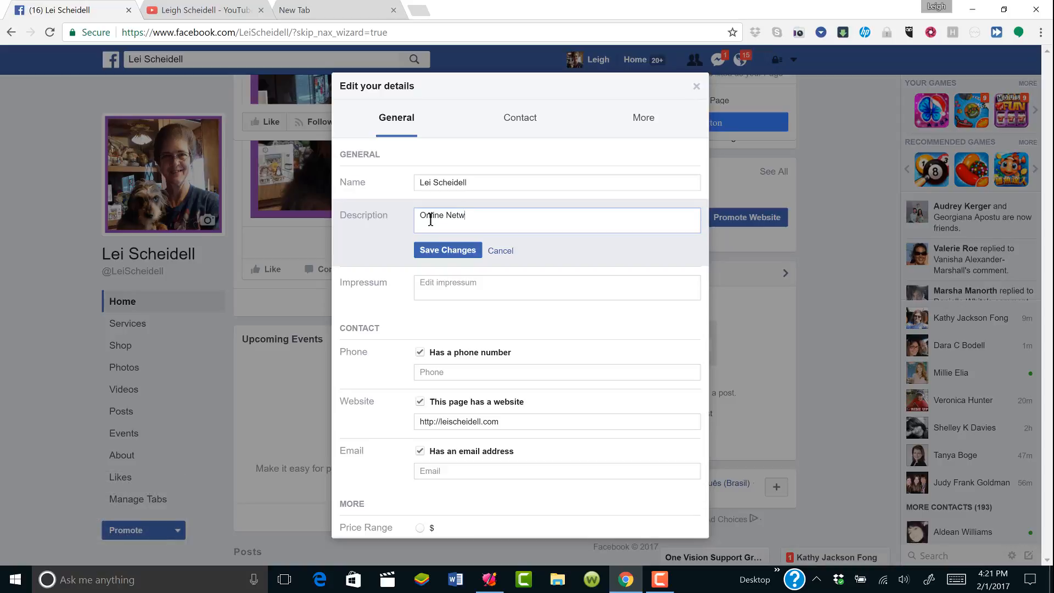
{"action": "type", "text": "ork Marketing Coaching Ser"}
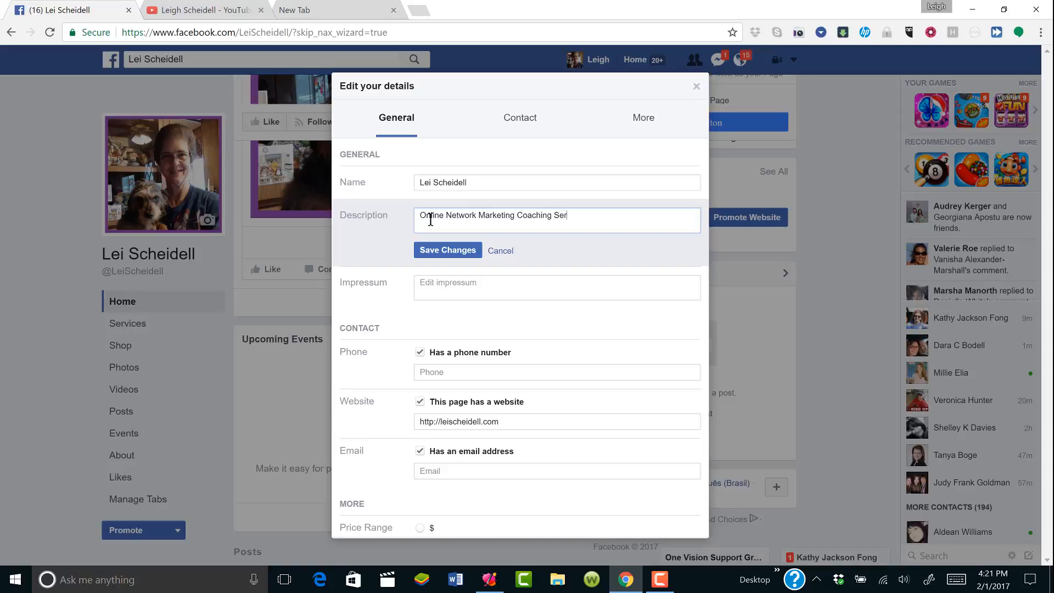
{"action": "type", "text": "vices"}
{"action": "left_click", "coordinate": [444, 252]}
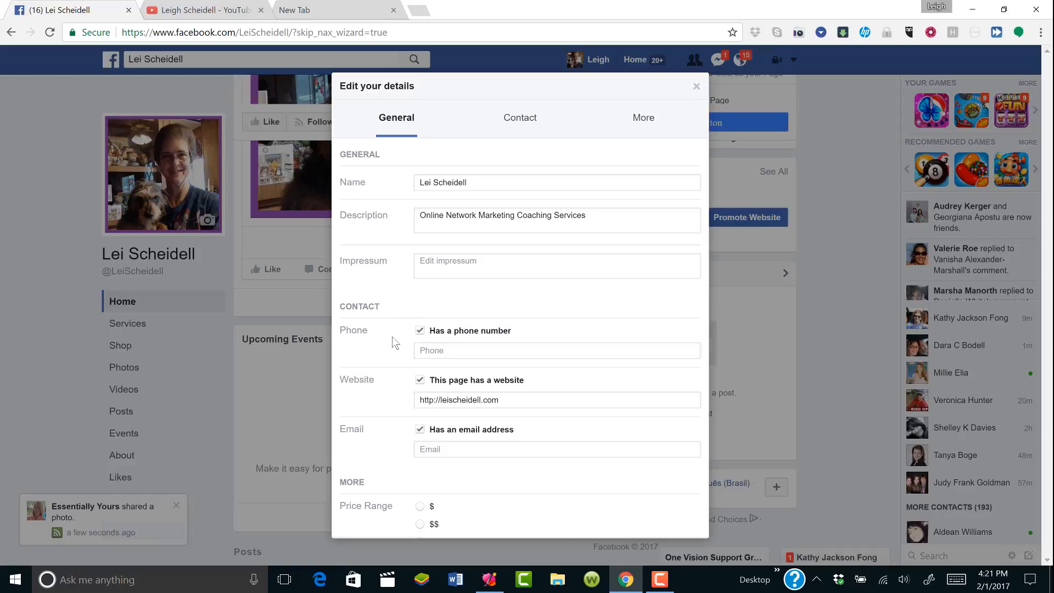
Enter the page's contact phone number and save it
{"action": "left_click", "coordinate": [448, 348]}
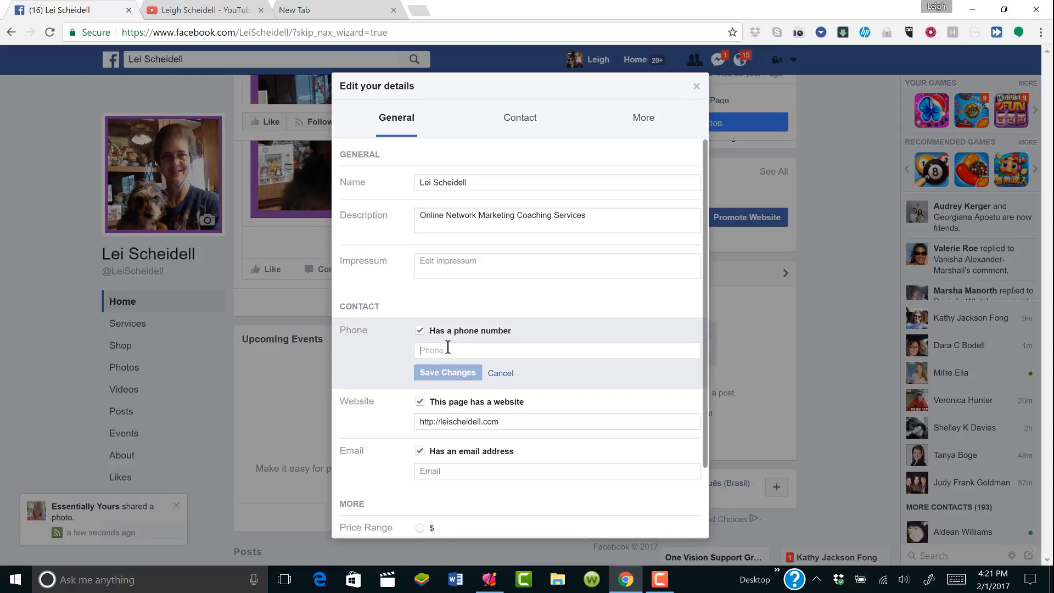
{"action": "type", "text": "5559"}
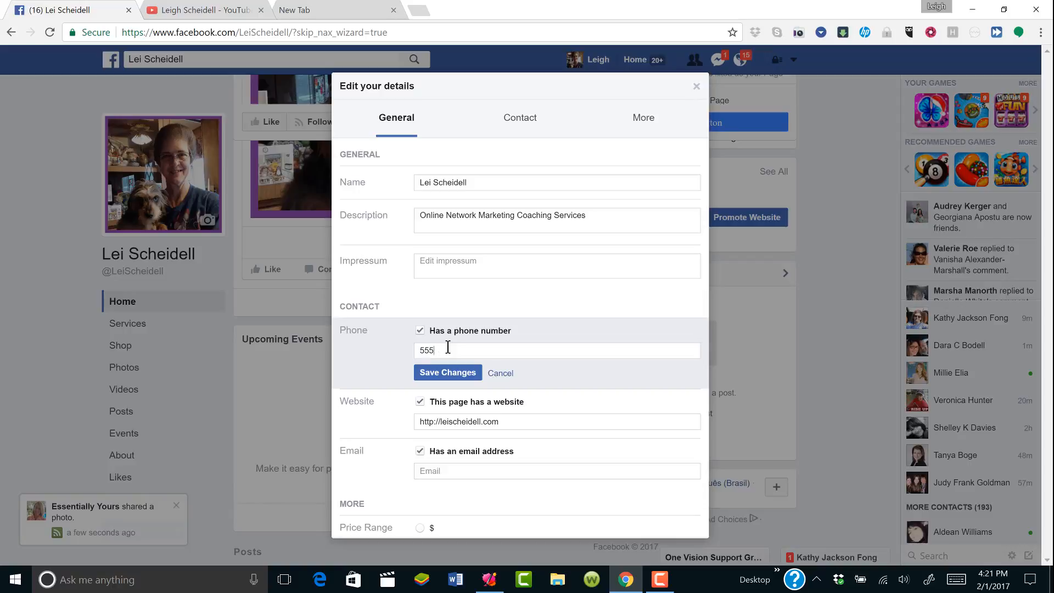
{"action": "key", "text": "BackSpace"}
{"action": "type", "text": "9-999"}
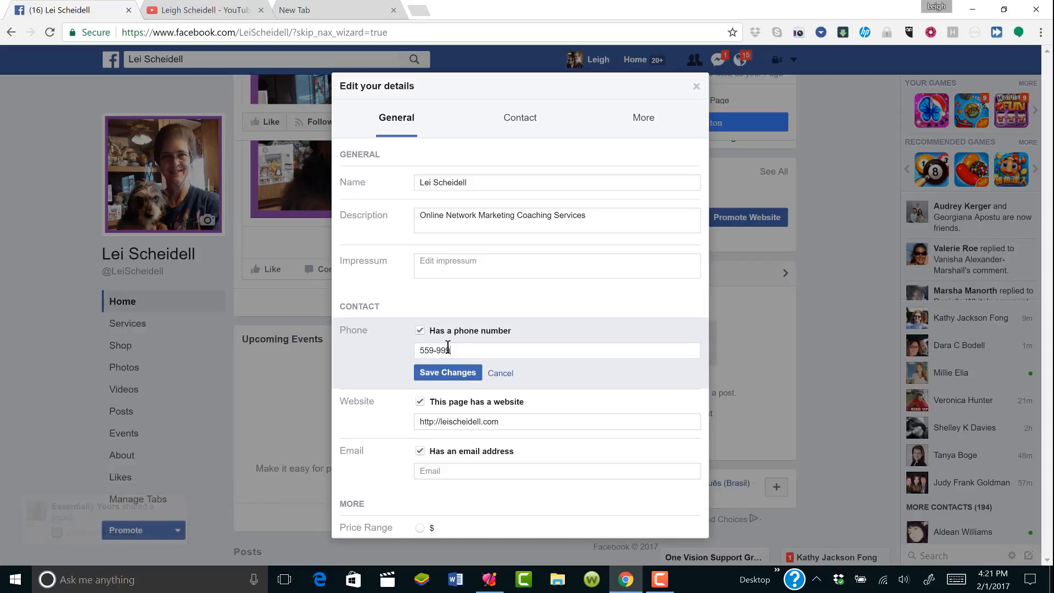
{"action": "type", "text": "1-9999"}
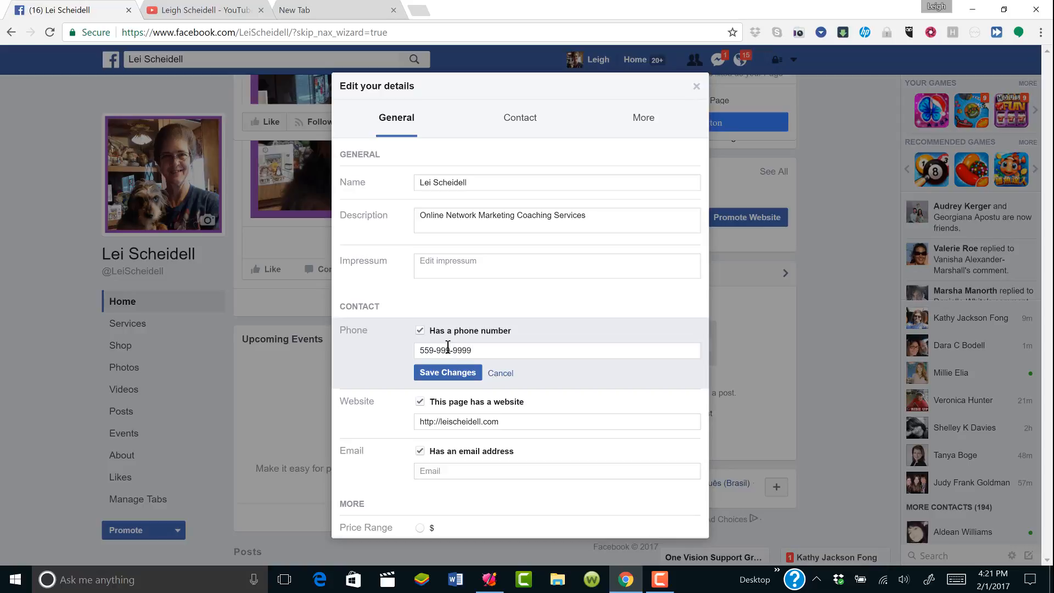
{"action": "left_click", "coordinate": [449, 372]}
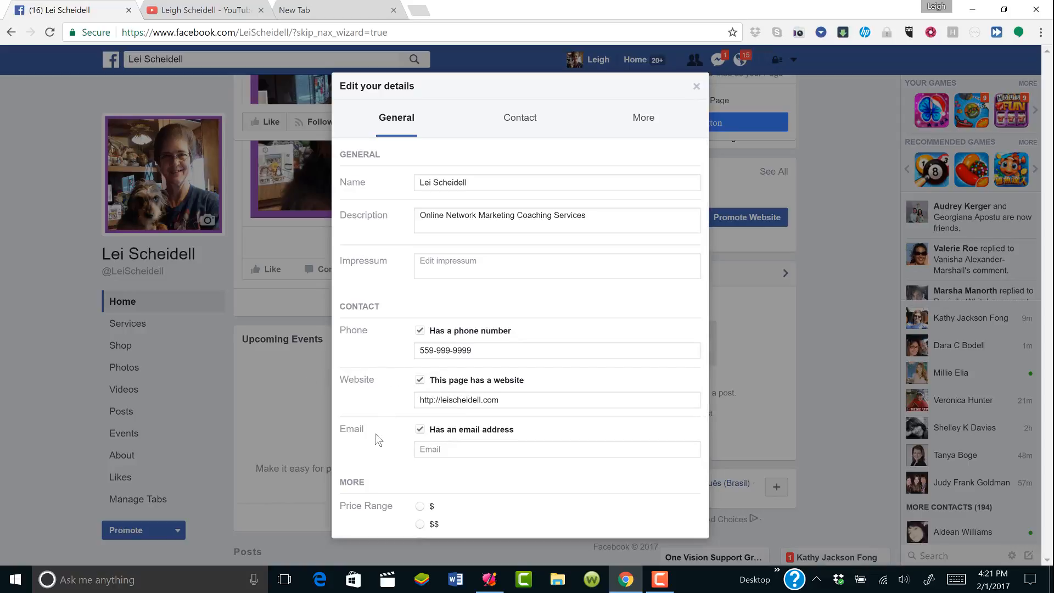
Enter the page's contact e-mail address and save it
{"action": "left_click", "coordinate": [426, 447]}
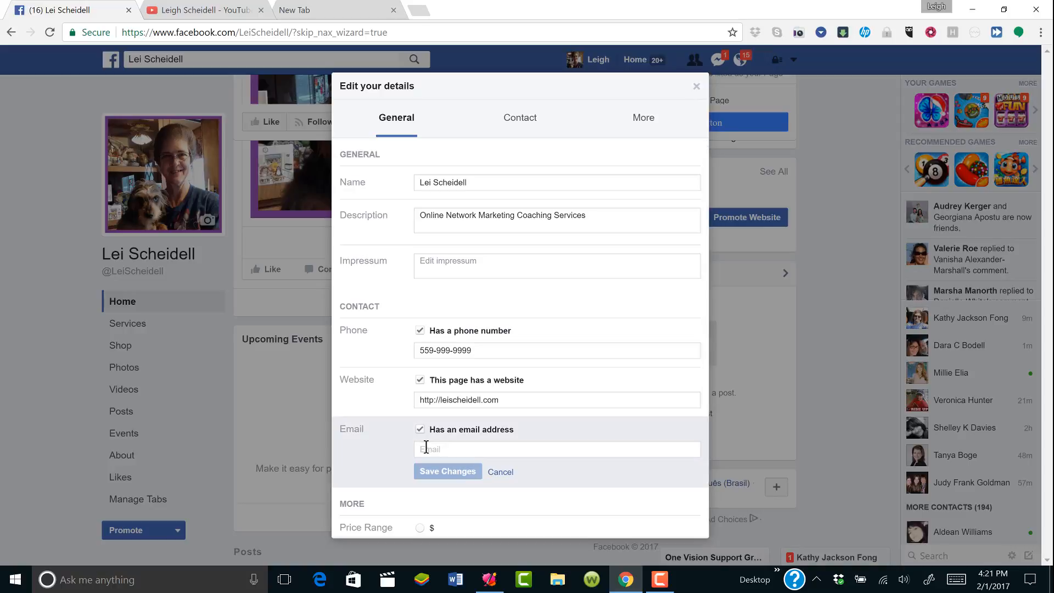
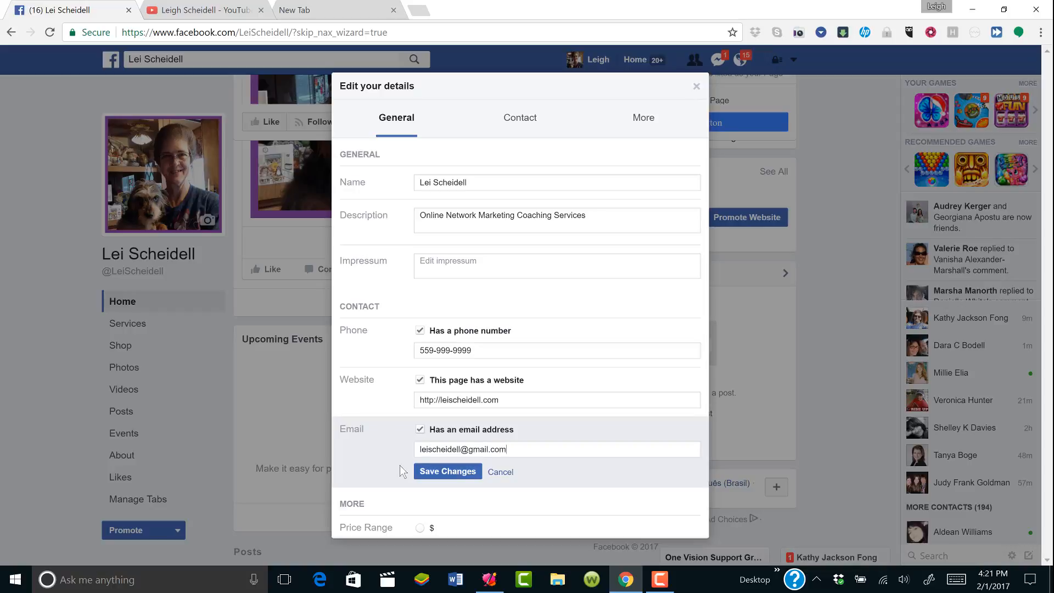
{"action": "left_click", "coordinate": [430, 473]}
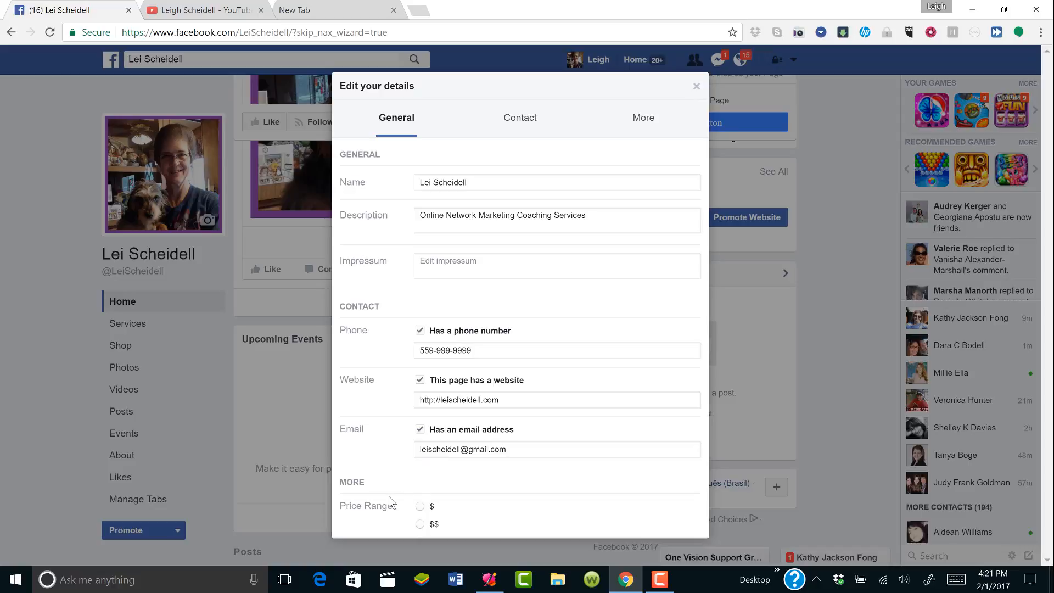
Cancel the $ price range choice and show the About tab with Coach category and page story
{"action": "left_click", "coordinate": [422, 507]}
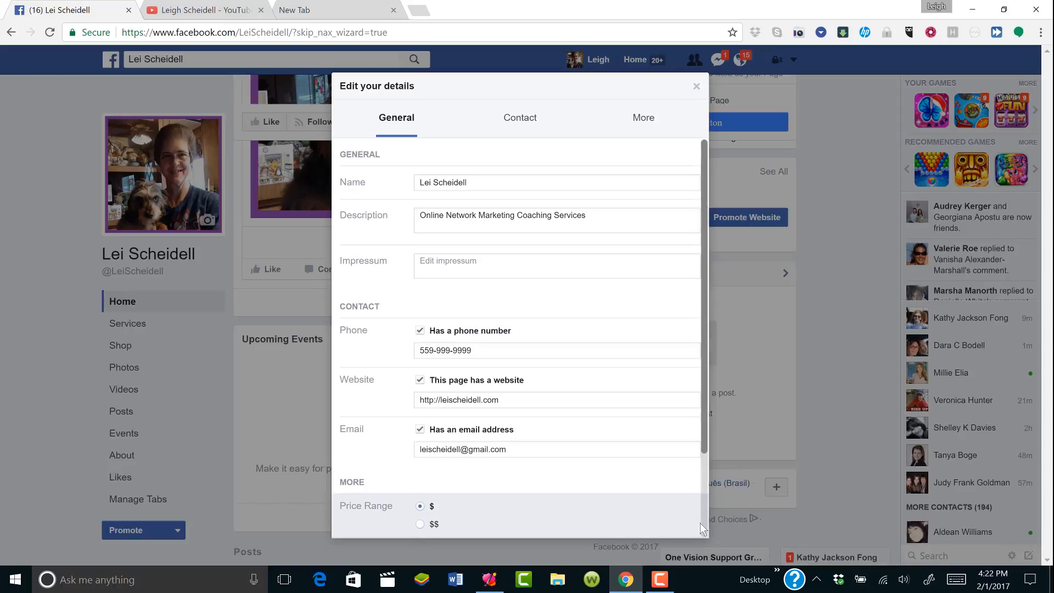
{"action": "scroll", "coordinate": [703, 519], "scroll_direction": "down", "scroll_amount": 2}
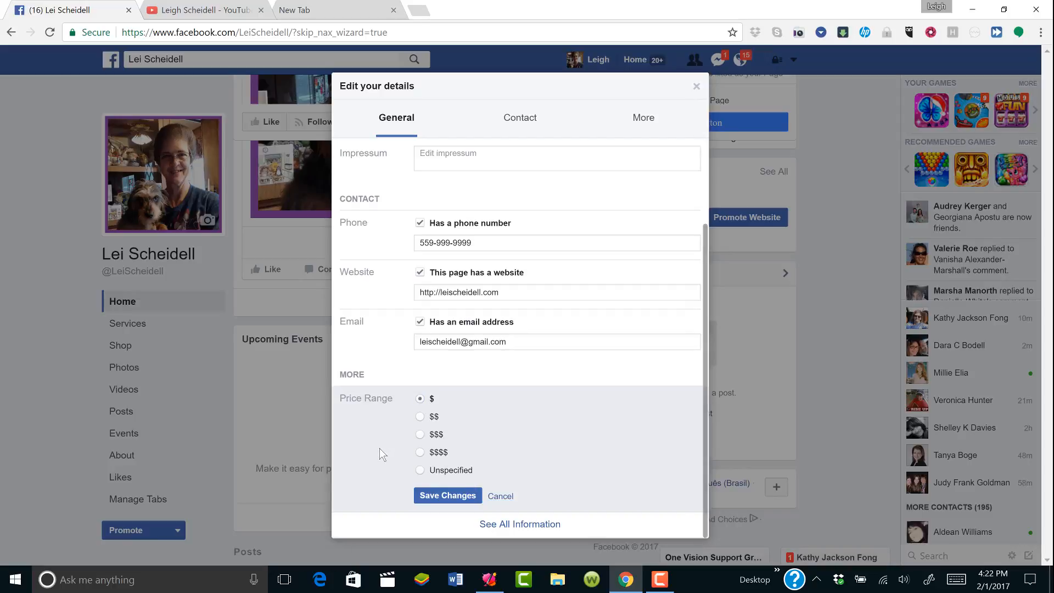
{"action": "left_click", "coordinate": [501, 496]}
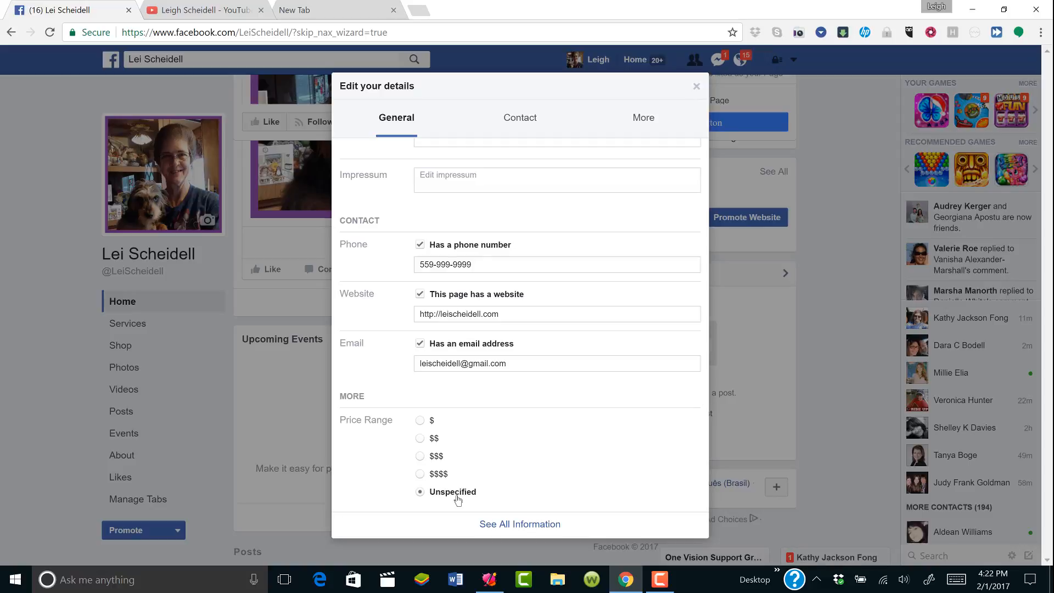
{"action": "left_click", "coordinate": [501, 523]}
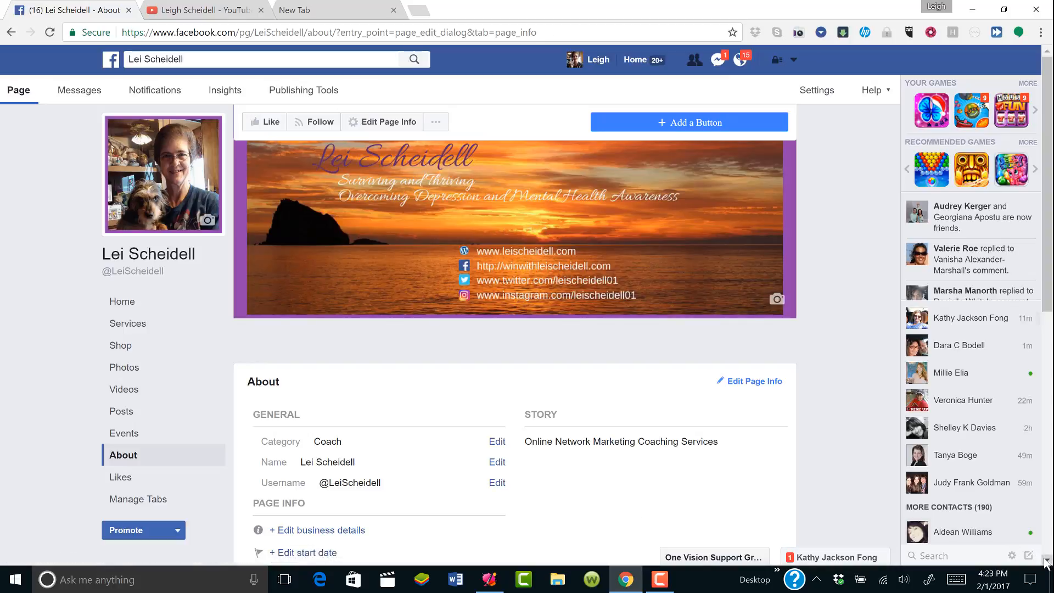
Check that the business details leave the price range unspecified, then start editing the page's other accounts
{"action": "scroll", "coordinate": [1046, 561], "scroll_direction": "down", "scroll_amount": 3}
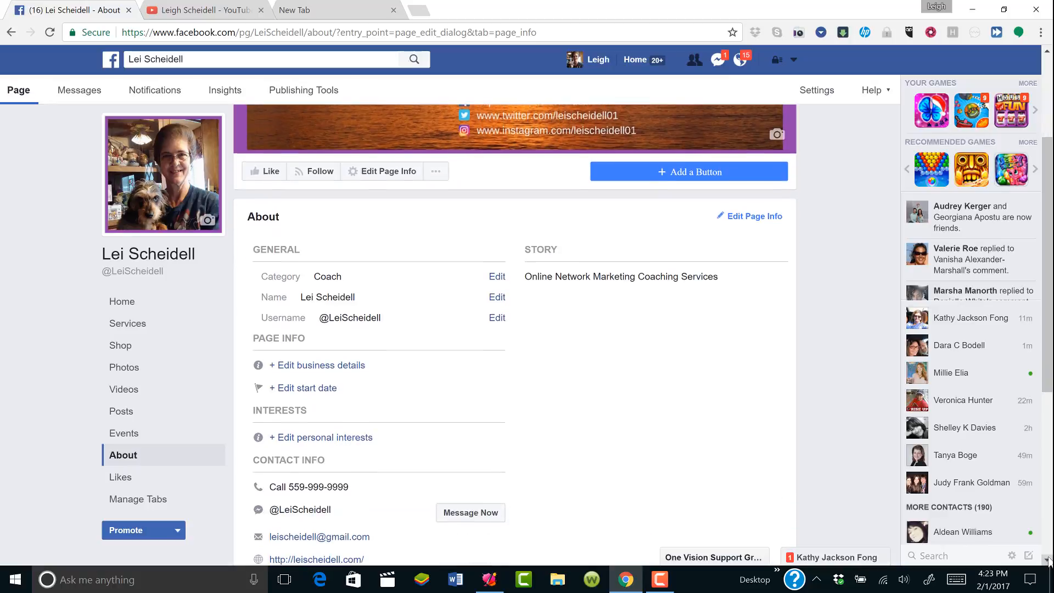
{"action": "scroll", "coordinate": [1048, 560], "scroll_direction": "down", "scroll_amount": 3}
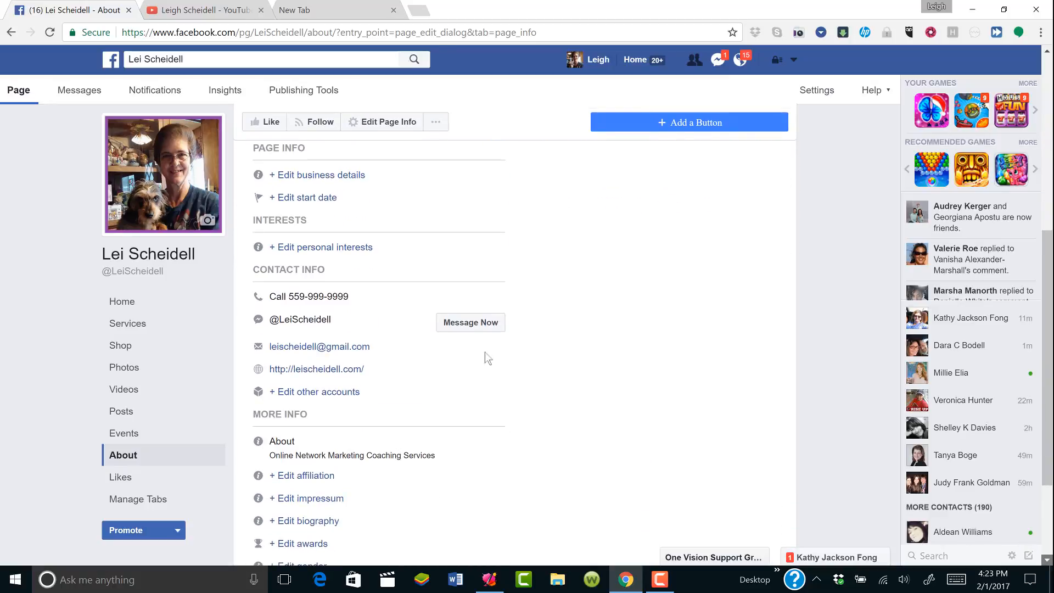
{"action": "left_click", "coordinate": [353, 175]}
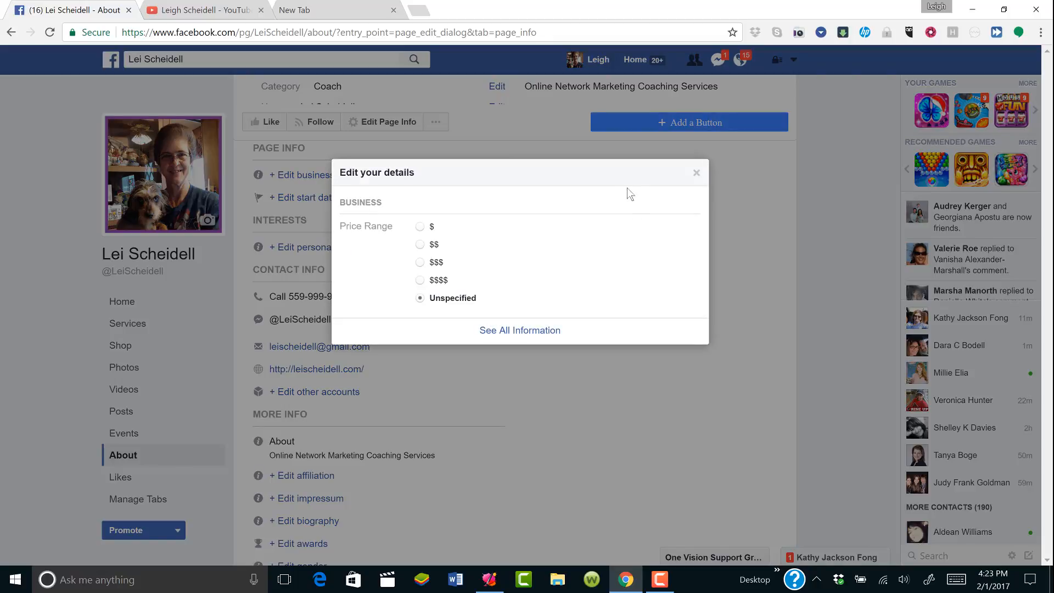
{"action": "left_click", "coordinate": [696, 174]}
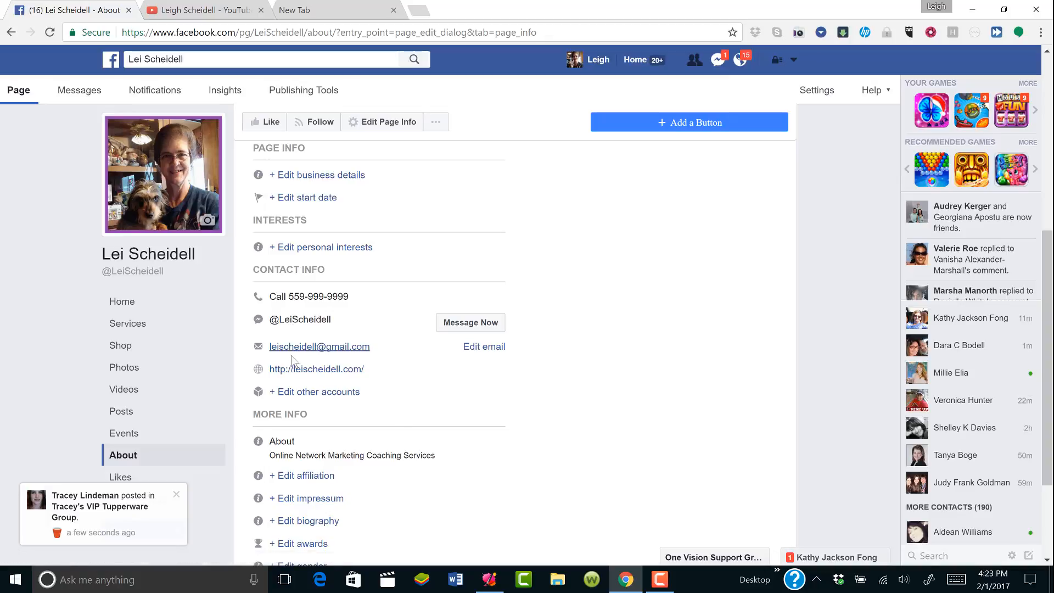
{"action": "left_click", "coordinate": [286, 399]}
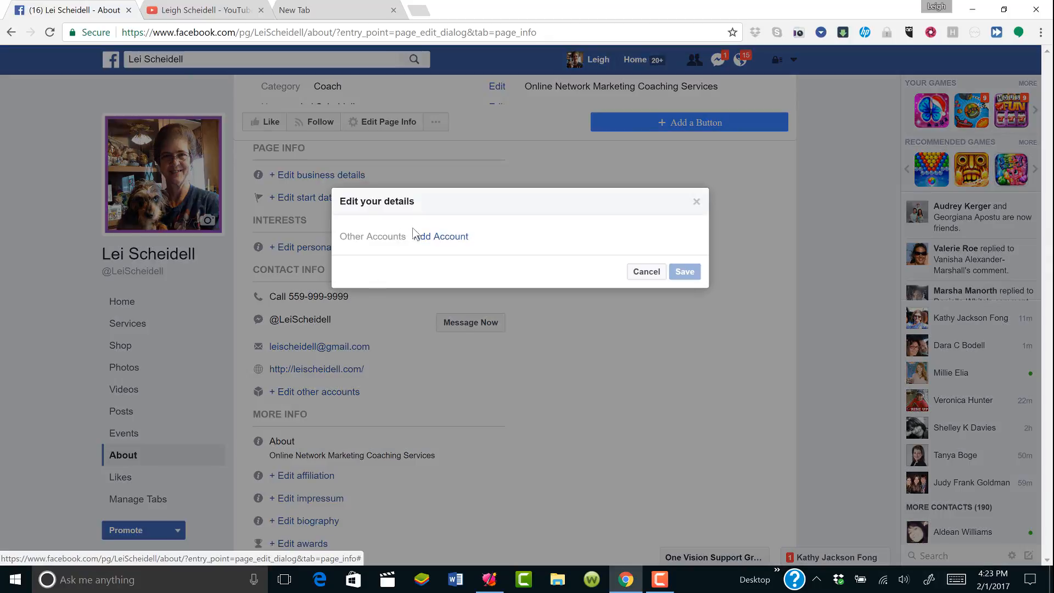
{"action": "left_click", "coordinate": [432, 237]}
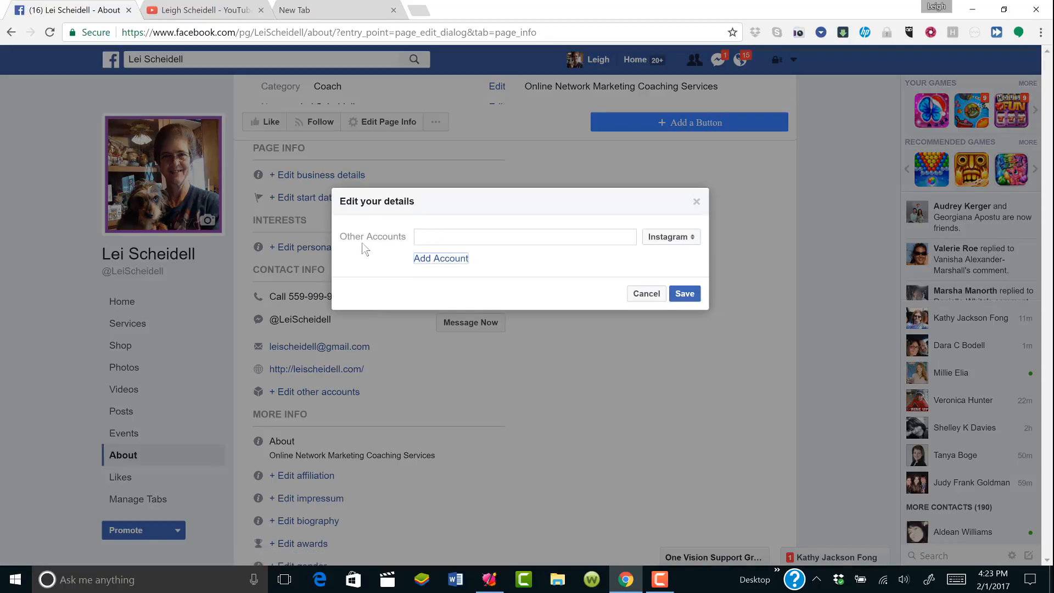
{"action": "left_click", "coordinate": [598, 239]}
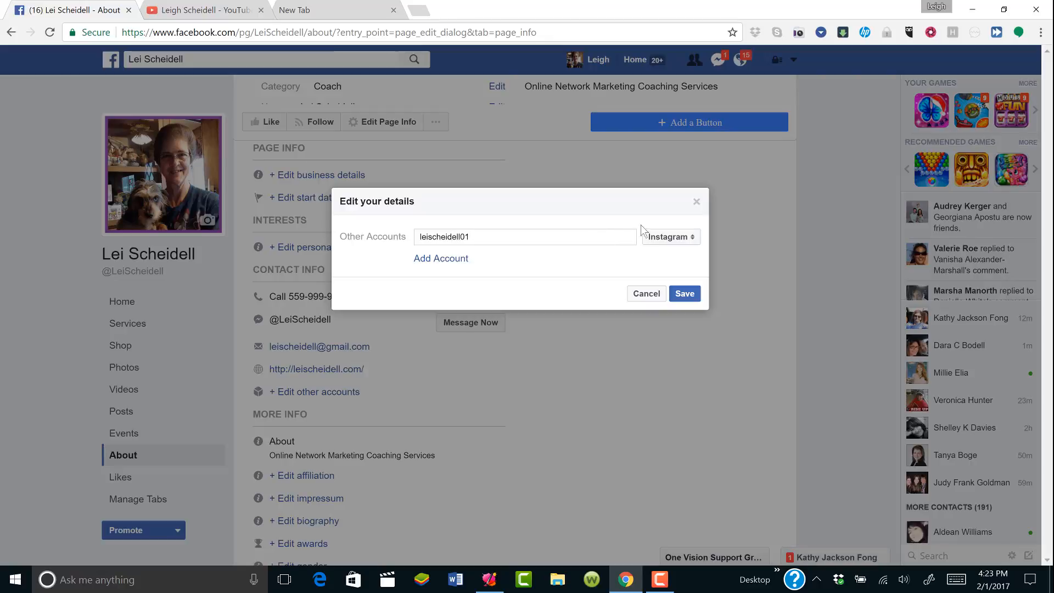
{"action": "left_click", "coordinate": [452, 258]}
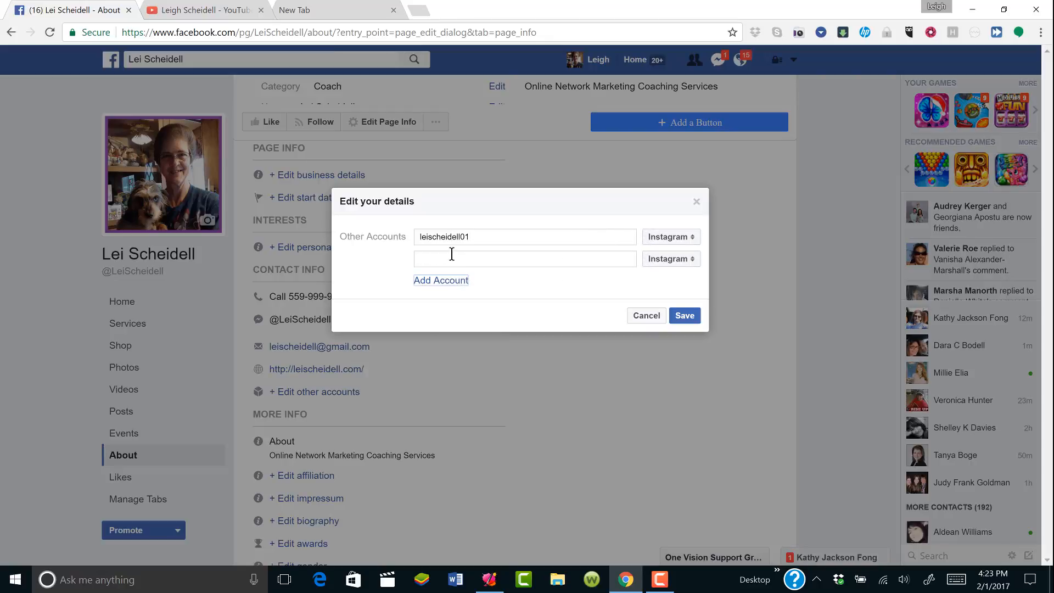
{"action": "left_click", "coordinate": [449, 260]}
{"action": "left_click", "coordinate": [671, 258]}
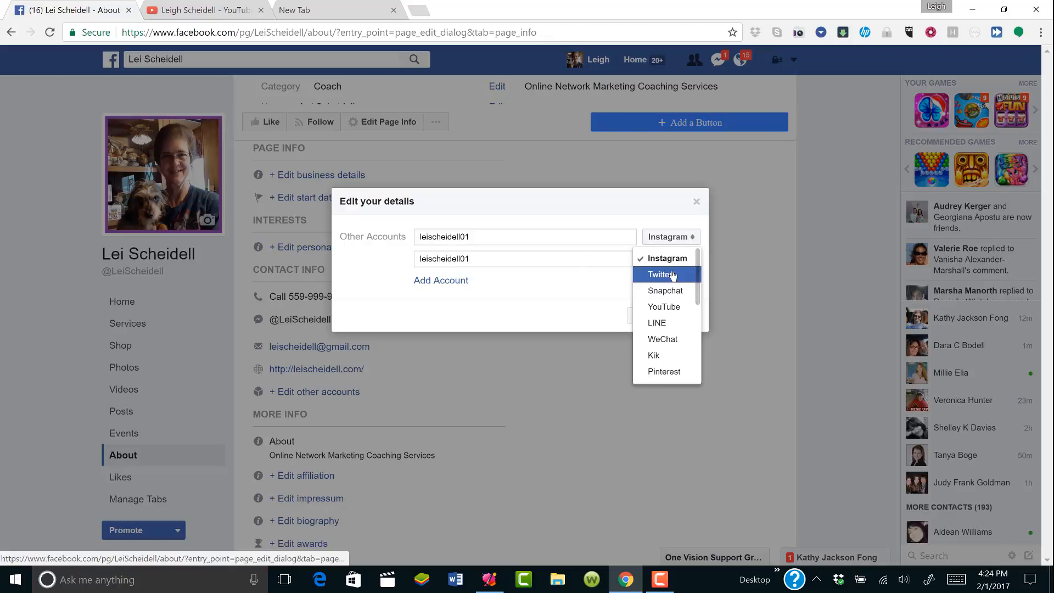
{"action": "left_click", "coordinate": [673, 275]}
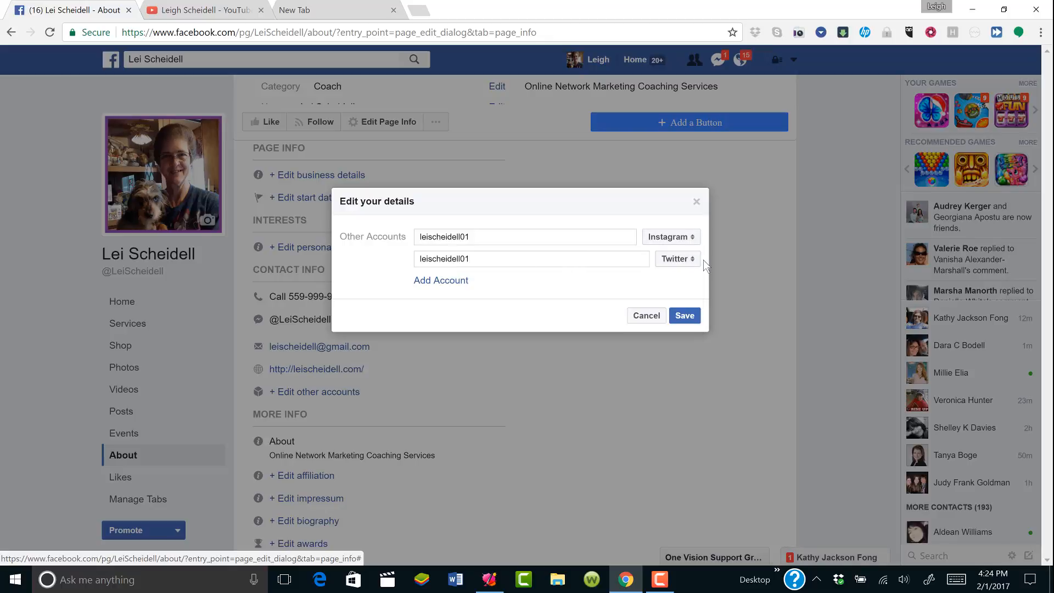
{"action": "left_click", "coordinate": [693, 259]}
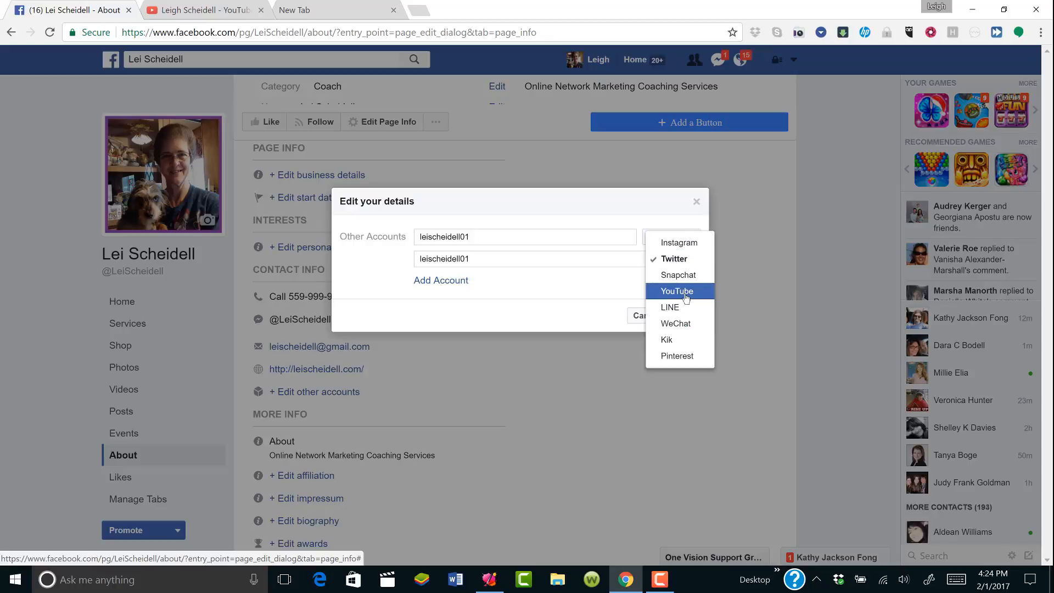
{"action": "left_click", "coordinate": [446, 281]}
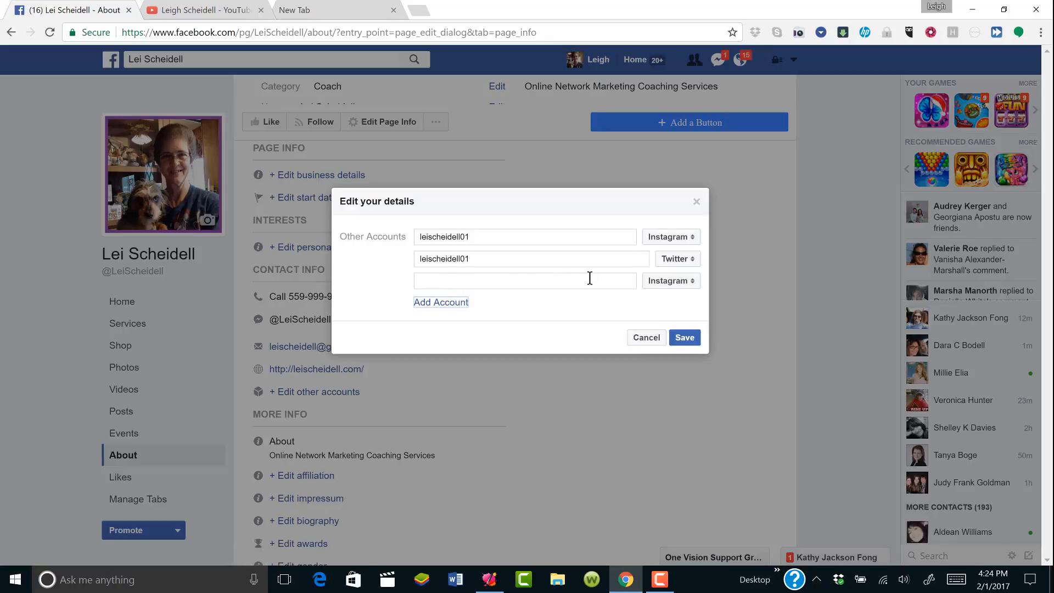
{"action": "left_click", "coordinate": [521, 280]}
{"action": "left_click", "coordinate": [677, 283]}
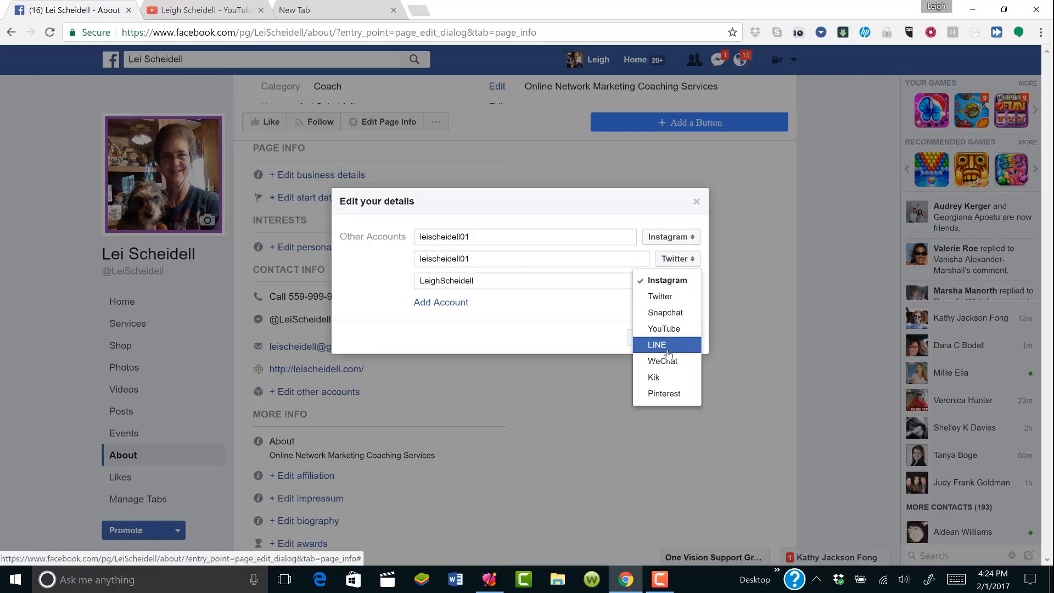
{"action": "left_click", "coordinate": [664, 329]}
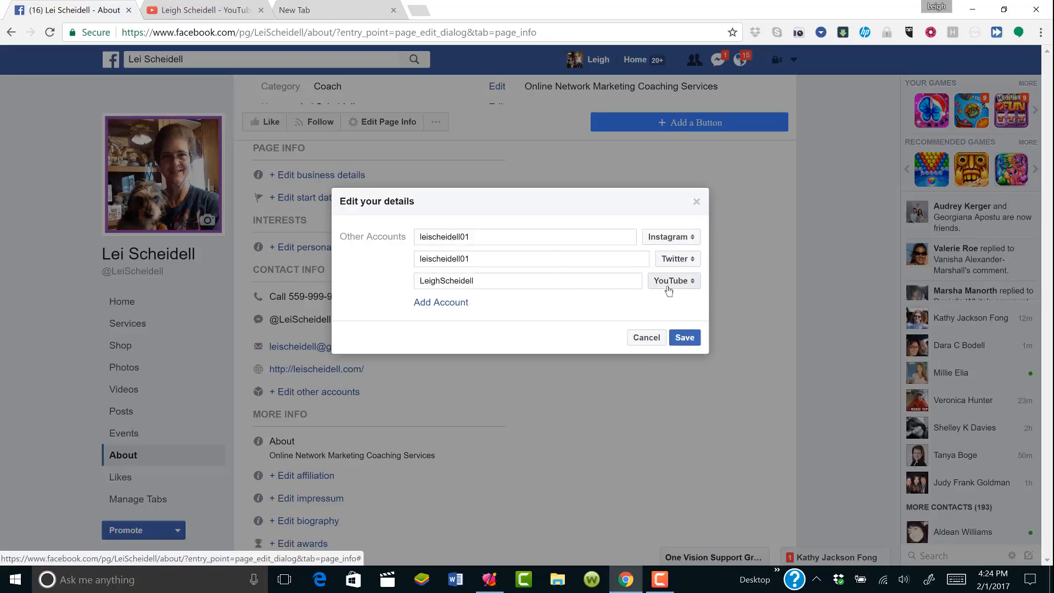
{"action": "left_click", "coordinate": [692, 283]}
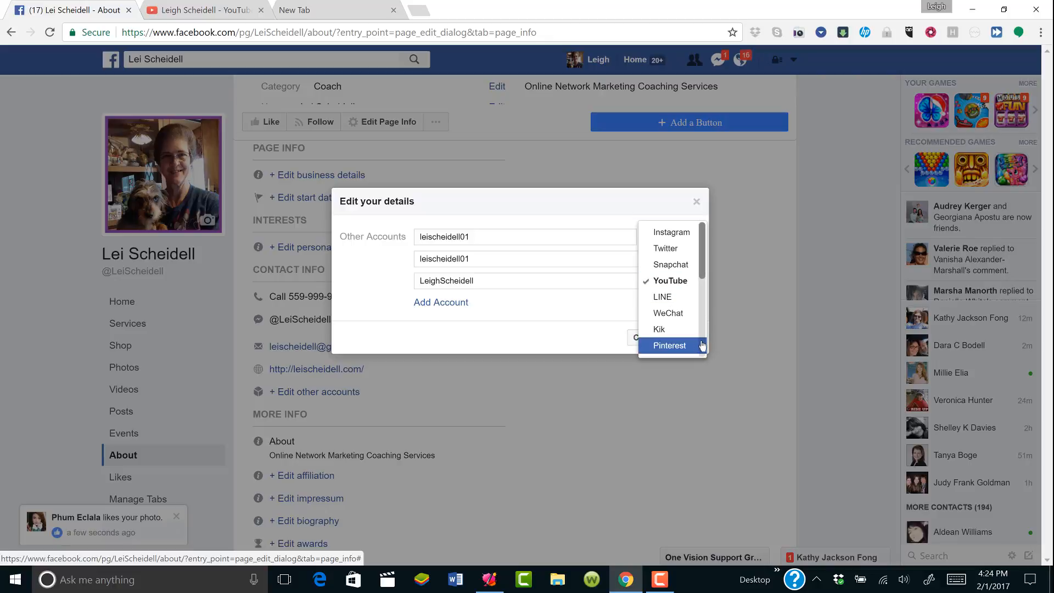
{"action": "scroll", "coordinate": [704, 343], "scroll_direction": "down", "scroll_amount": 3}
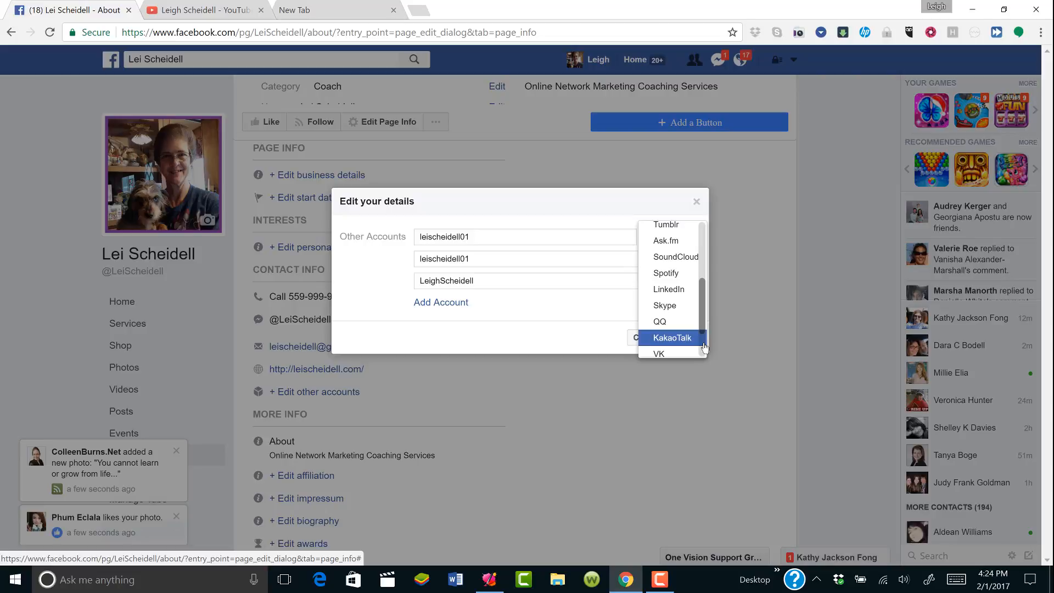
{"action": "scroll", "coordinate": [704, 347], "scroll_direction": "down", "scroll_amount": 2}
{"action": "left_click", "coordinate": [705, 348]}
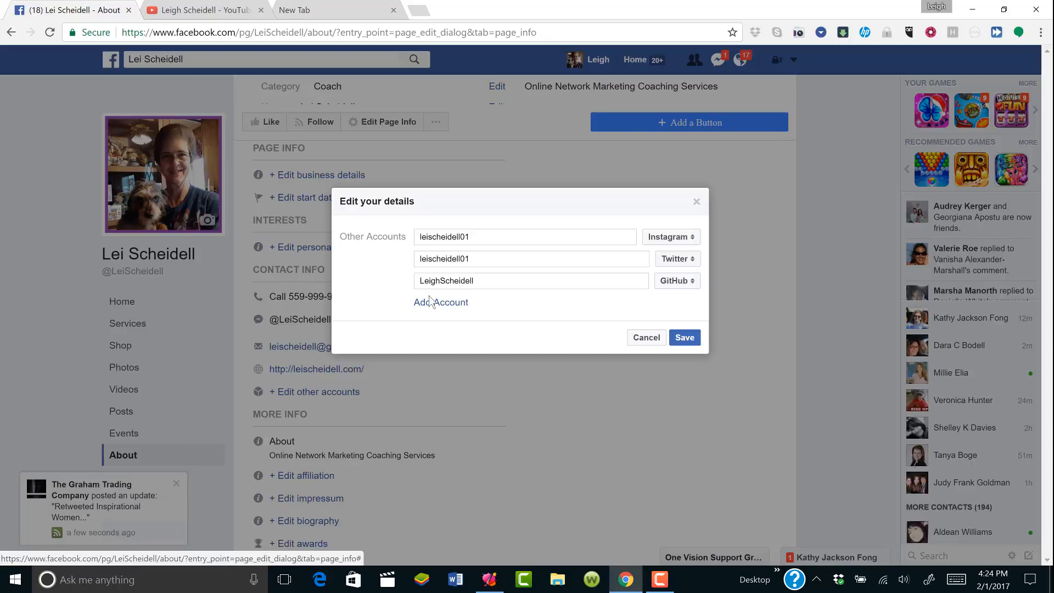
{"action": "left_click", "coordinate": [685, 338]}
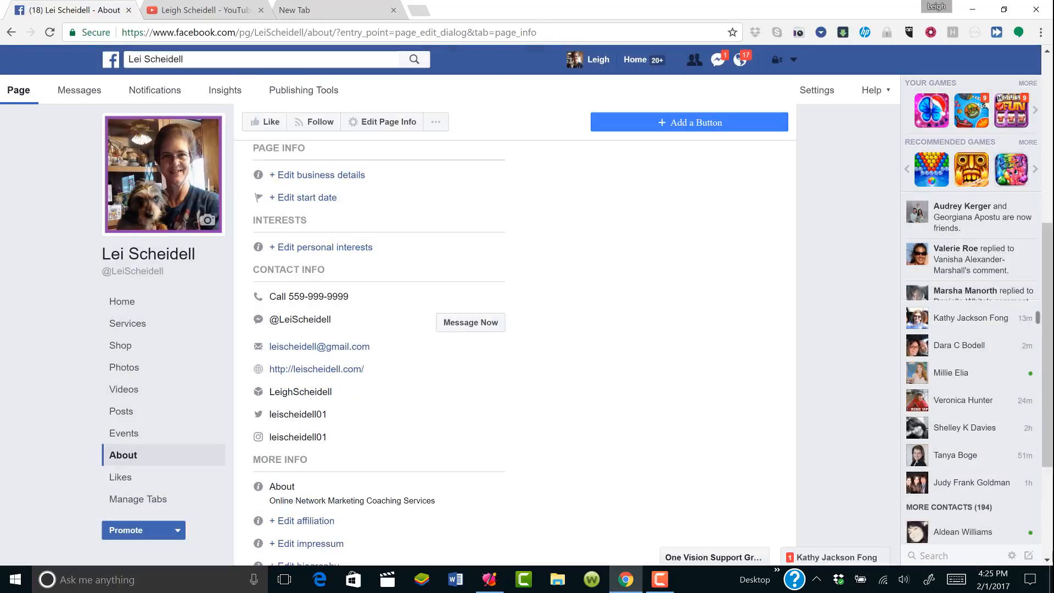
{"action": "scroll", "coordinate": [1048, 557], "scroll_direction": "down", "scroll_amount": 3}
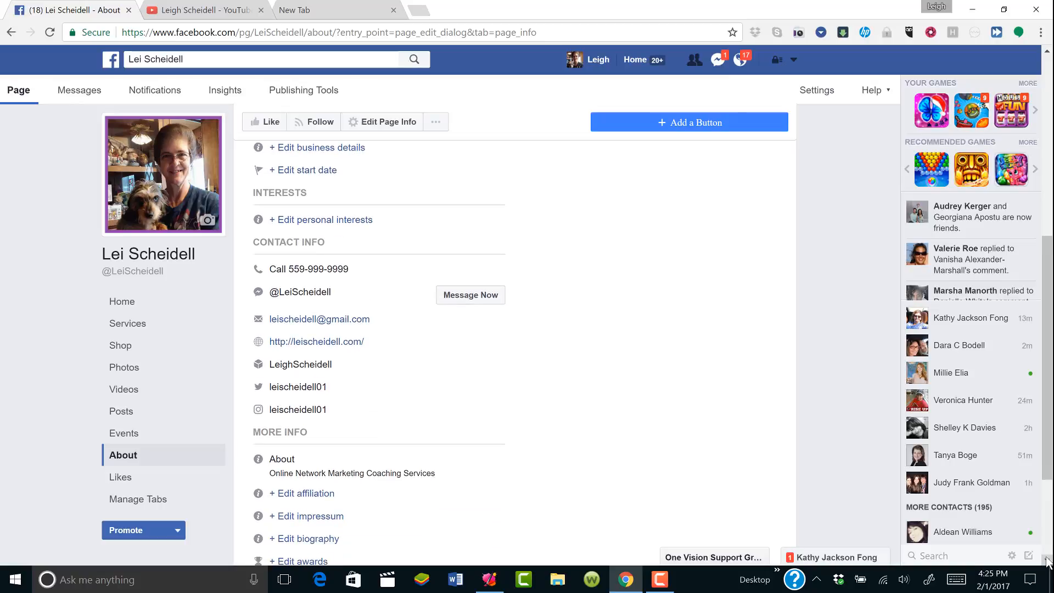
{"action": "scroll", "coordinate": [1047, 560], "scroll_direction": "down", "scroll_amount": 2}
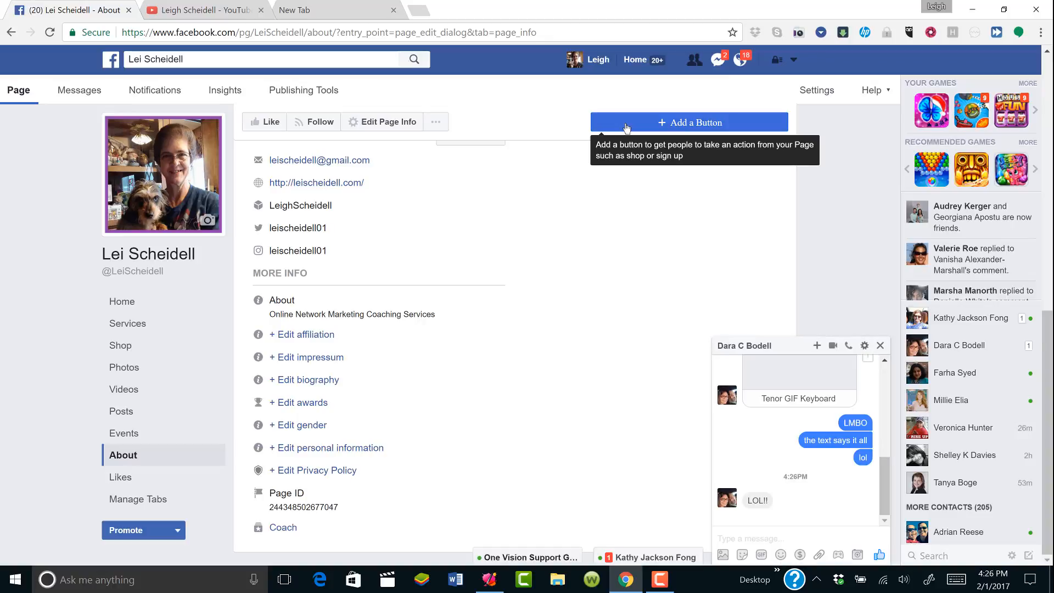
{"action": "left_click", "coordinate": [626, 122]}
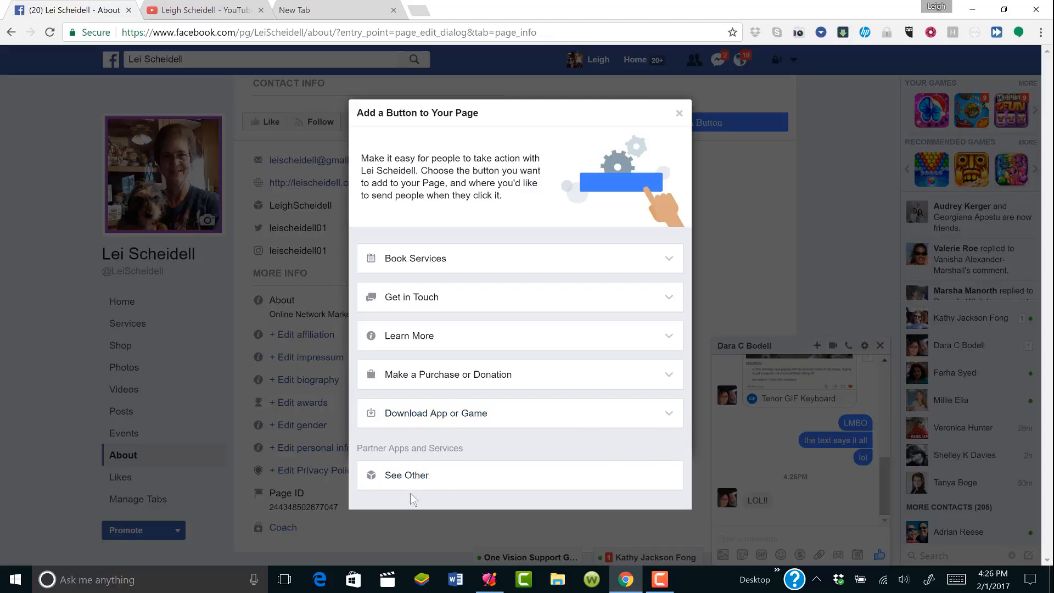
{"action": "left_click", "coordinate": [400, 480]}
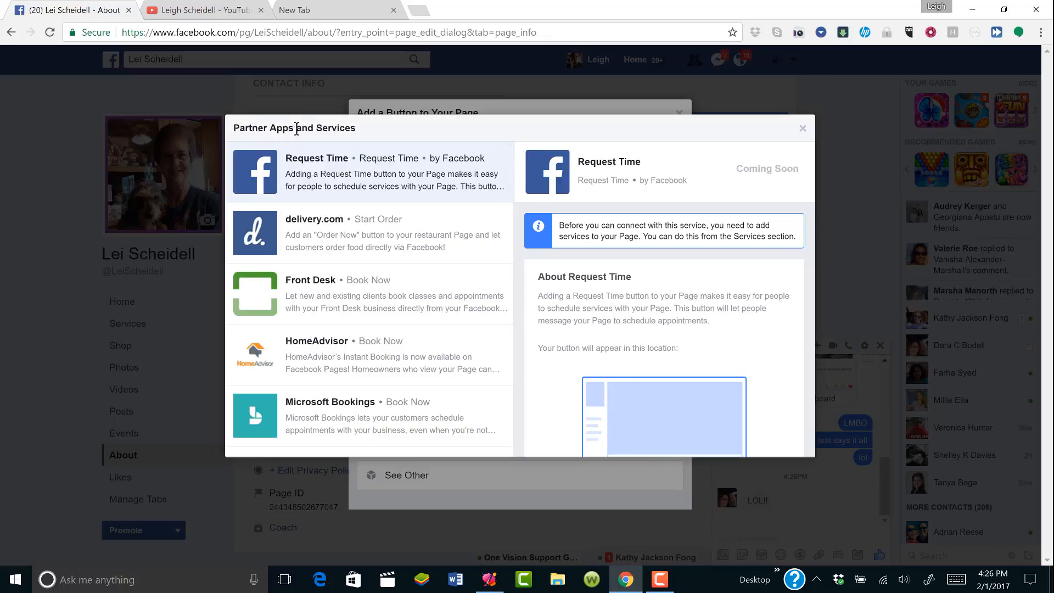
{"action": "left_click", "coordinate": [801, 130]}
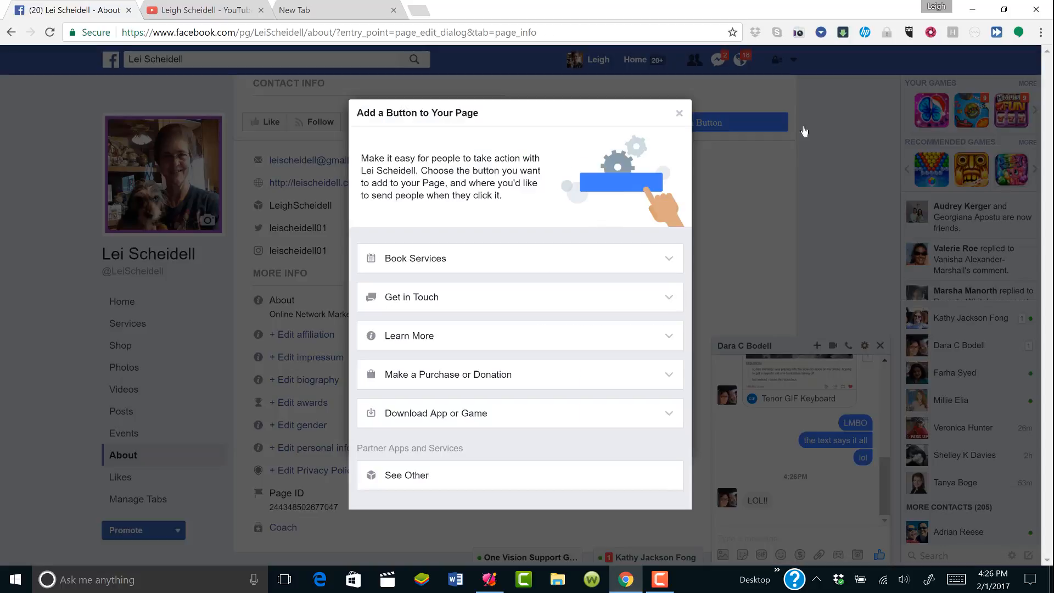
{"action": "left_click", "coordinate": [678, 115]}
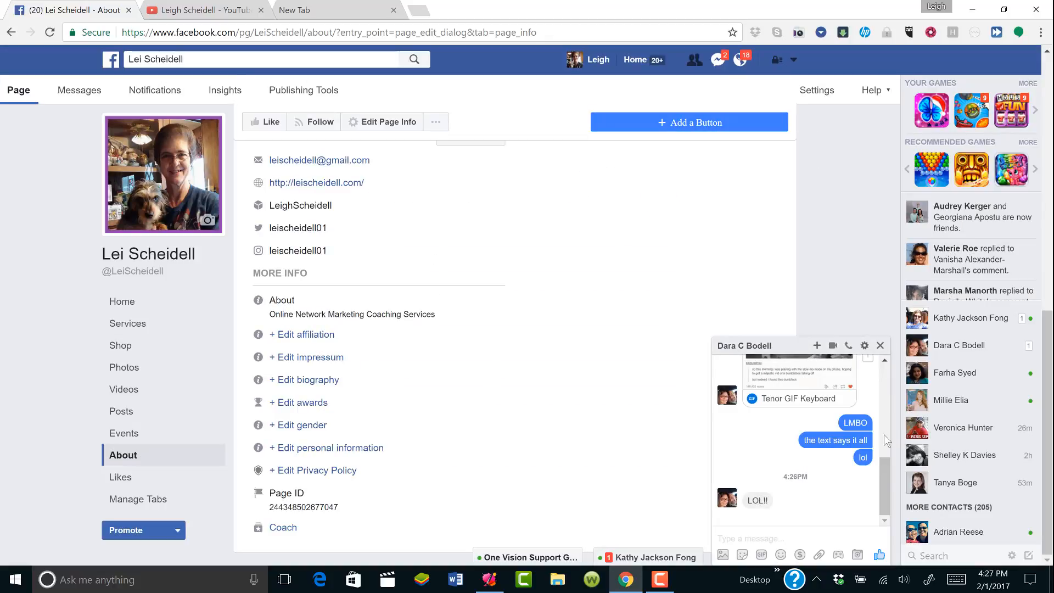
Scroll through the page's Contact Info and More Info, then go back to the News Feed
{"action": "left_click", "coordinate": [1048, 85]}
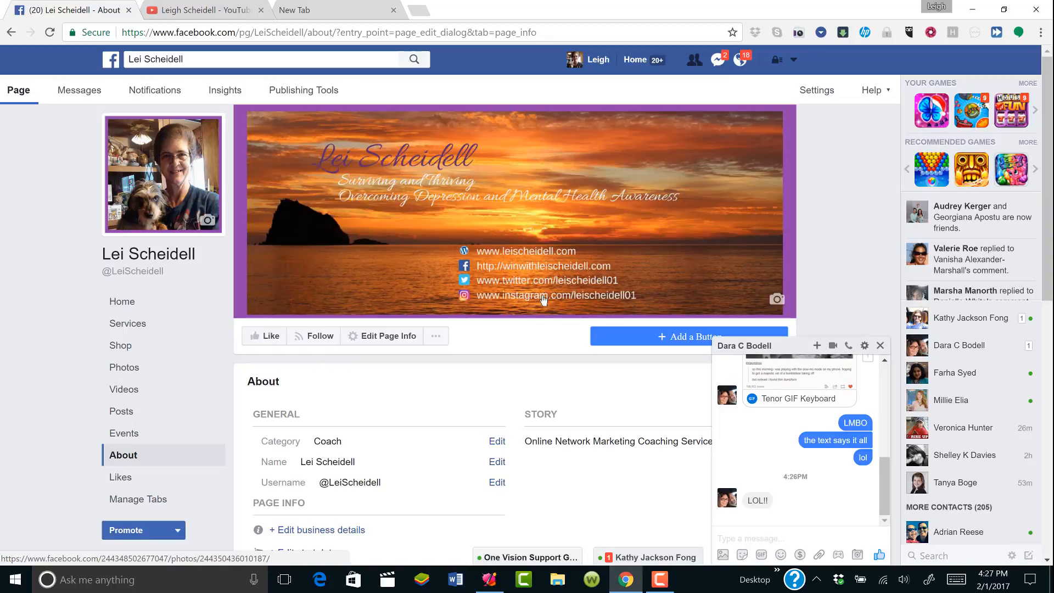
{"action": "scroll", "coordinate": [1048, 520], "scroll_direction": "down", "scroll_amount": 5}
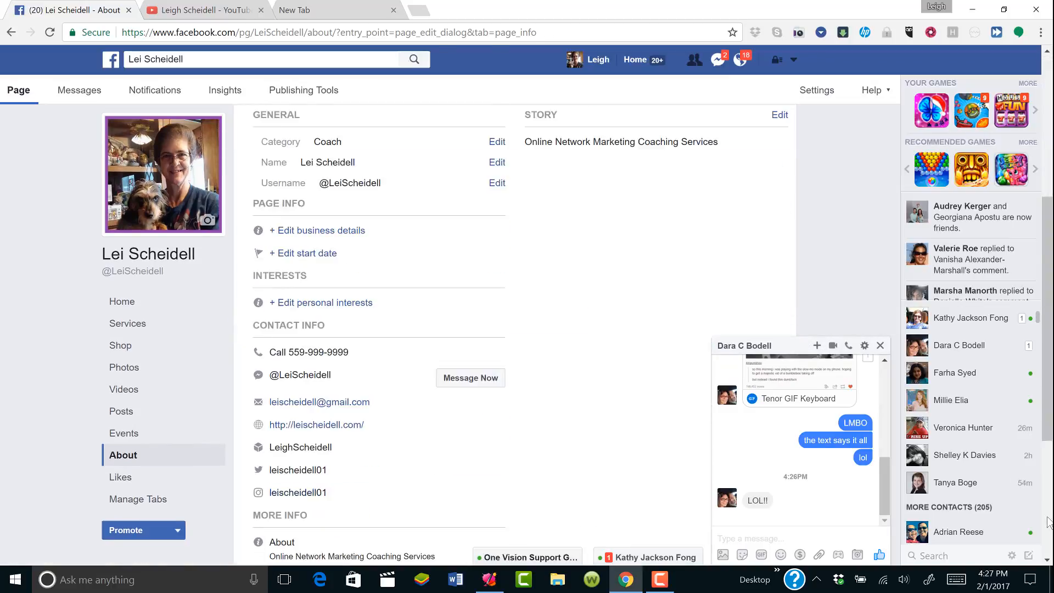
{"action": "scroll", "coordinate": [1048, 520], "scroll_direction": "down", "scroll_amount": 4}
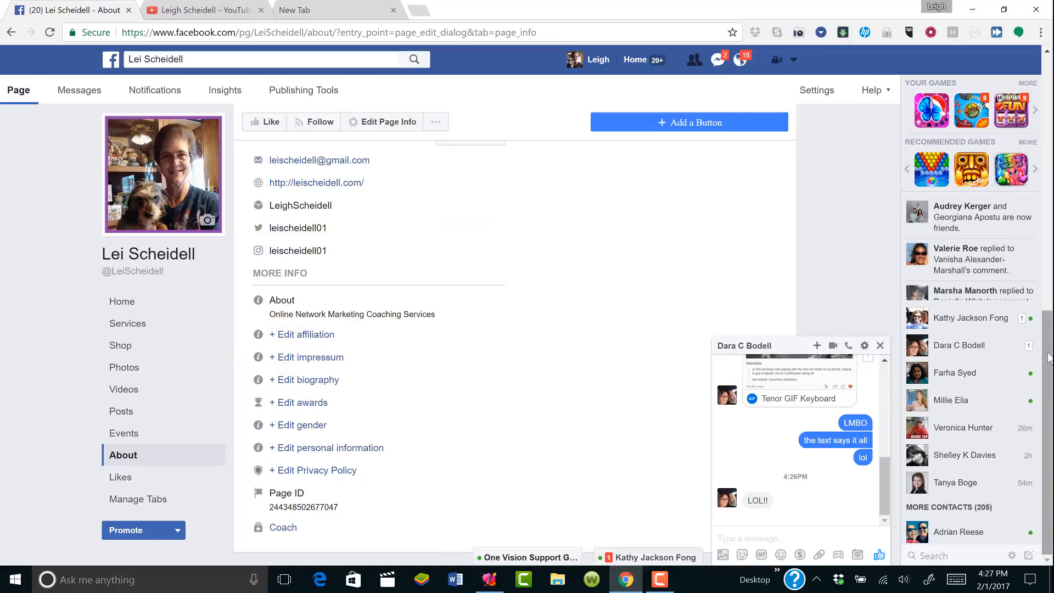
{"action": "mouse_move", "coordinate": [1048, 357]}
{"action": "left_mouse_down"}
{"action": "mouse_move", "coordinate": [1048, 275]}
{"action": "mouse_move", "coordinate": [1049, 364]}
{"action": "left_mouse_up"}
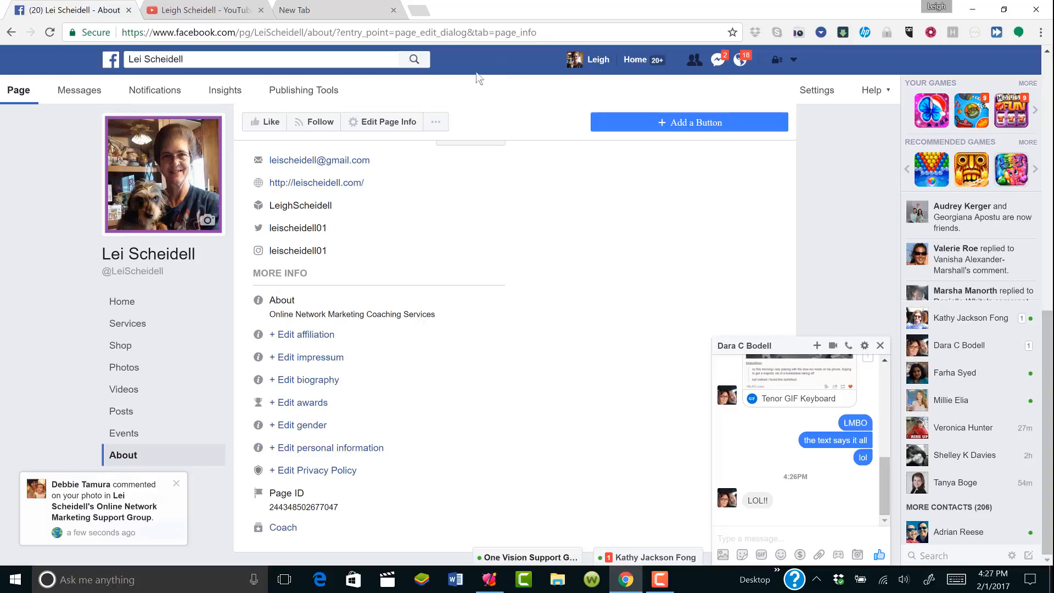
{"action": "left_click", "coordinate": [635, 64]}
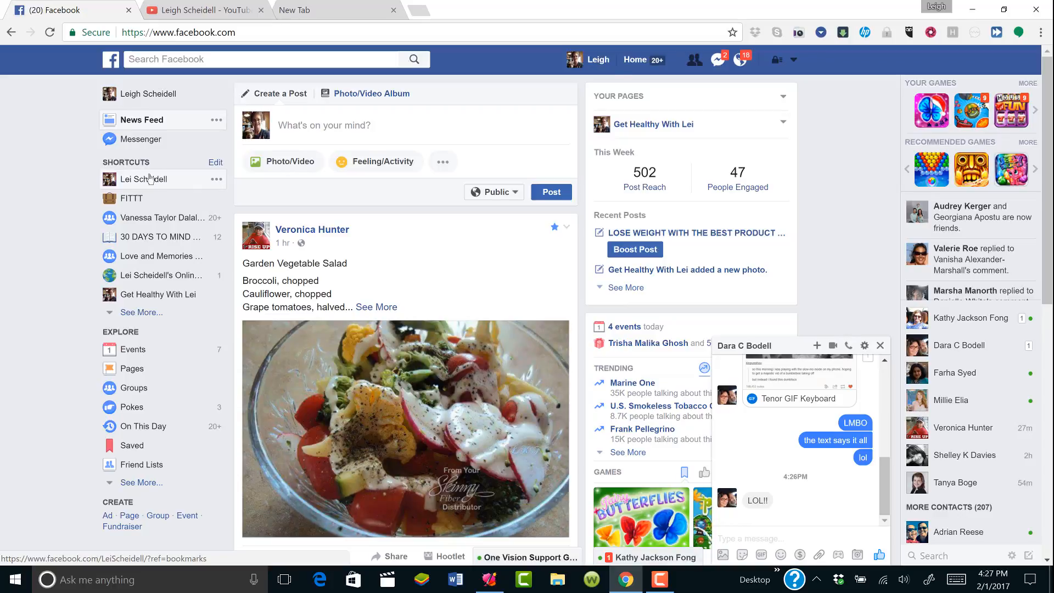
{"action": "left_click", "coordinate": [138, 182]}
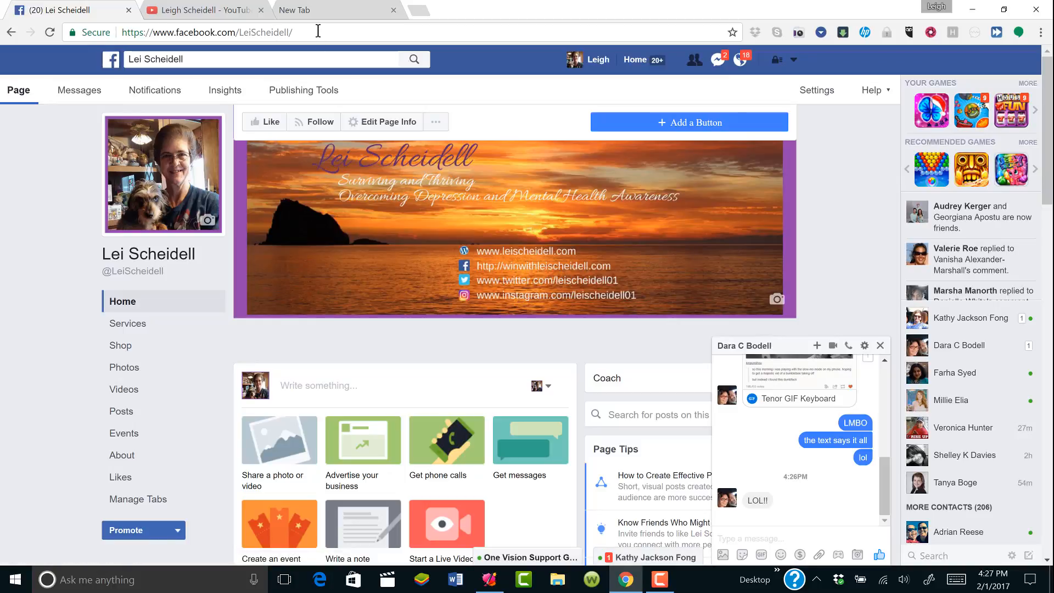
{"action": "triple_click", "coordinate": [318, 31]}
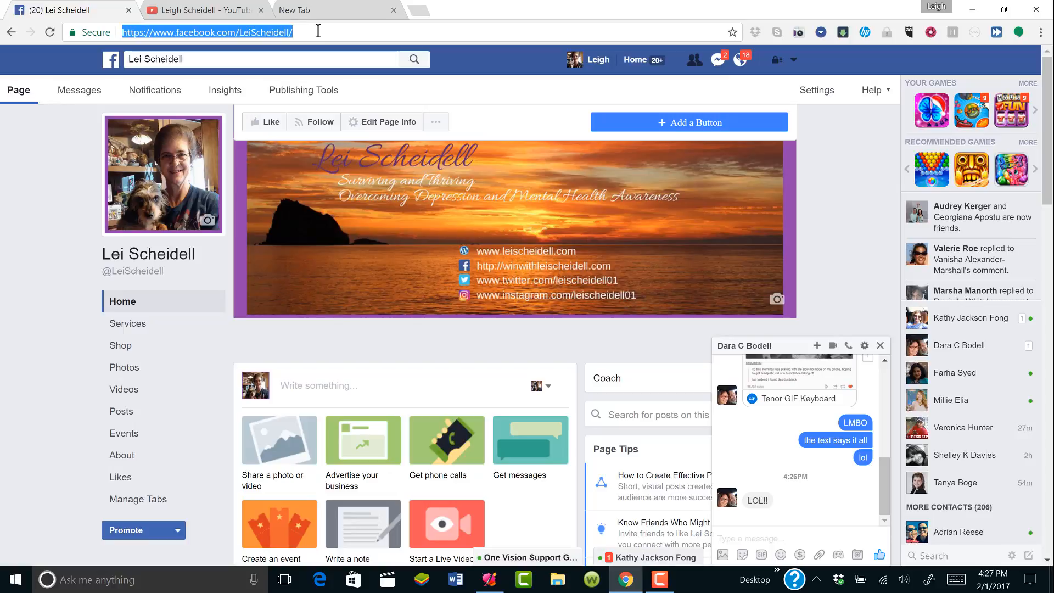
{"action": "triple_click", "coordinate": [318, 32]}
{"action": "left_click", "coordinate": [651, 60]}
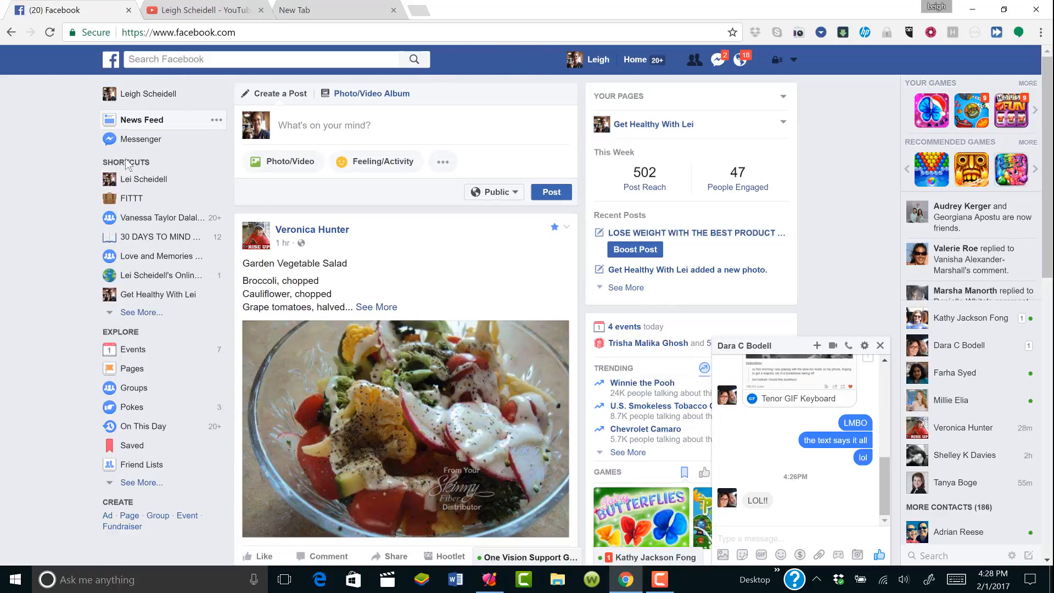
{"action": "left_click", "coordinate": [126, 179]}
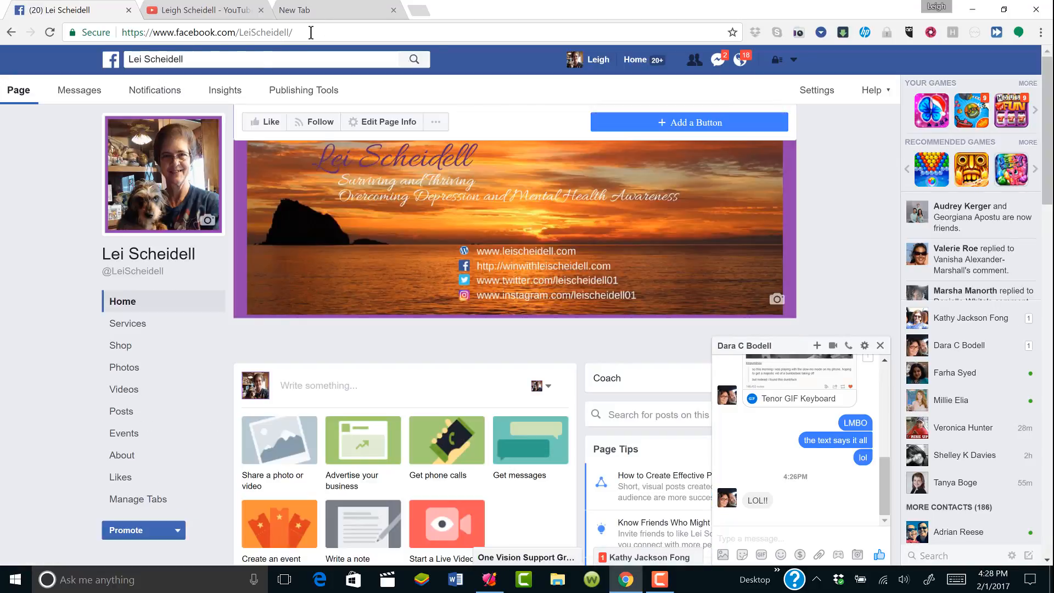
{"action": "left_click", "coordinate": [310, 32]}
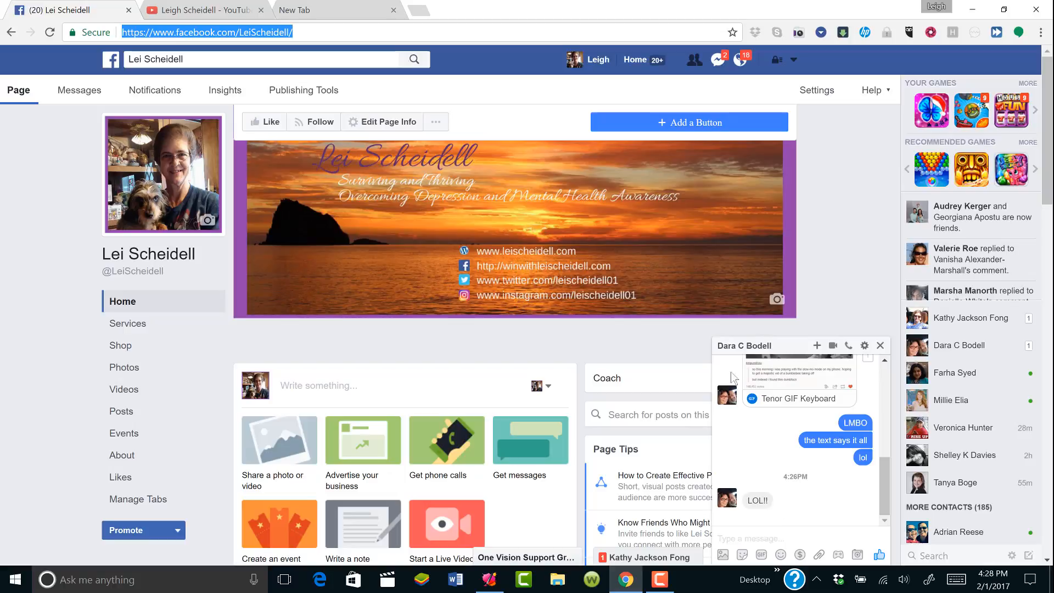
{"action": "left_click", "coordinate": [760, 542]}
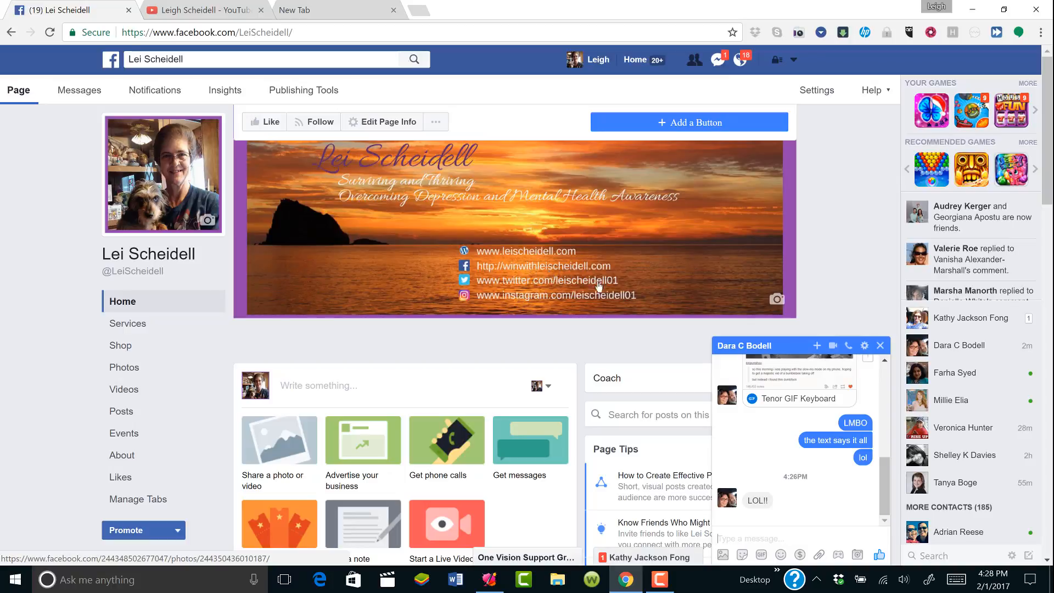
Open a chat with the contact found by searching 'lei' and paste the copied link
{"action": "mouse_move", "coordinate": [909, 347]}
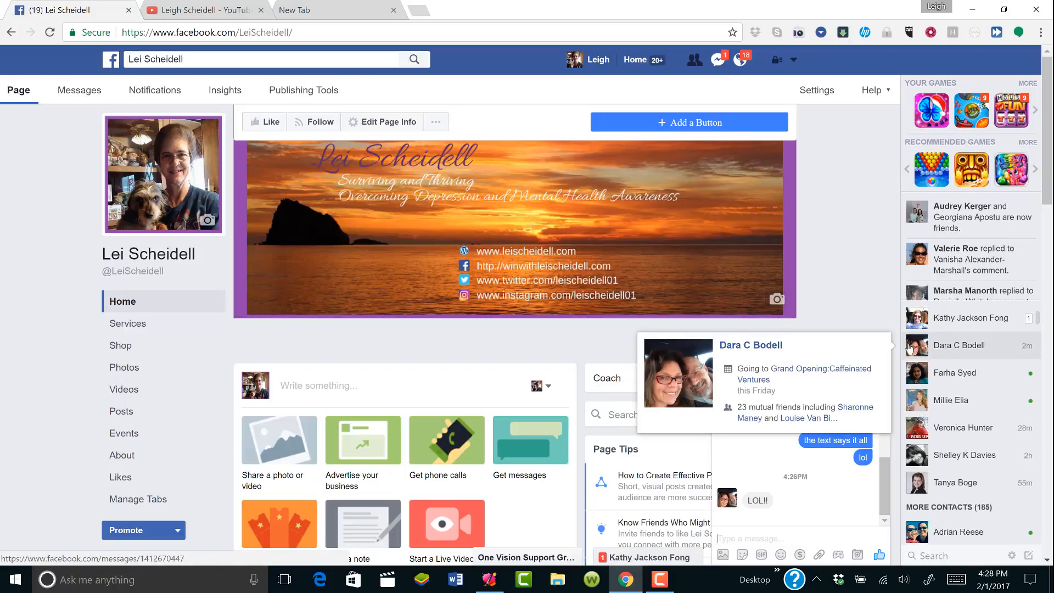
{"action": "right_click", "coordinate": [807, 537]}
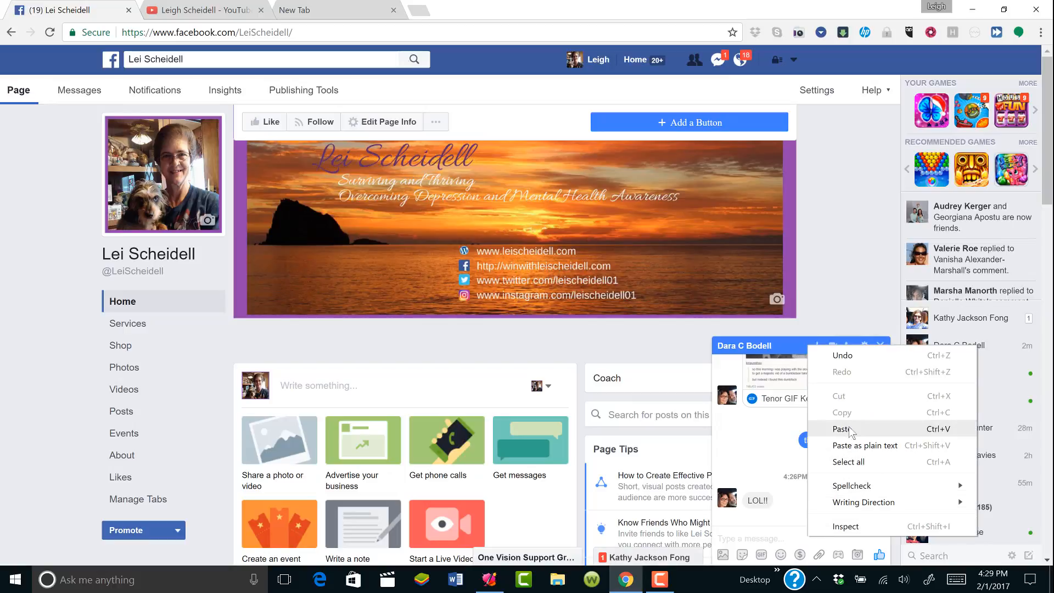
{"action": "left_click", "coordinate": [841, 294]}
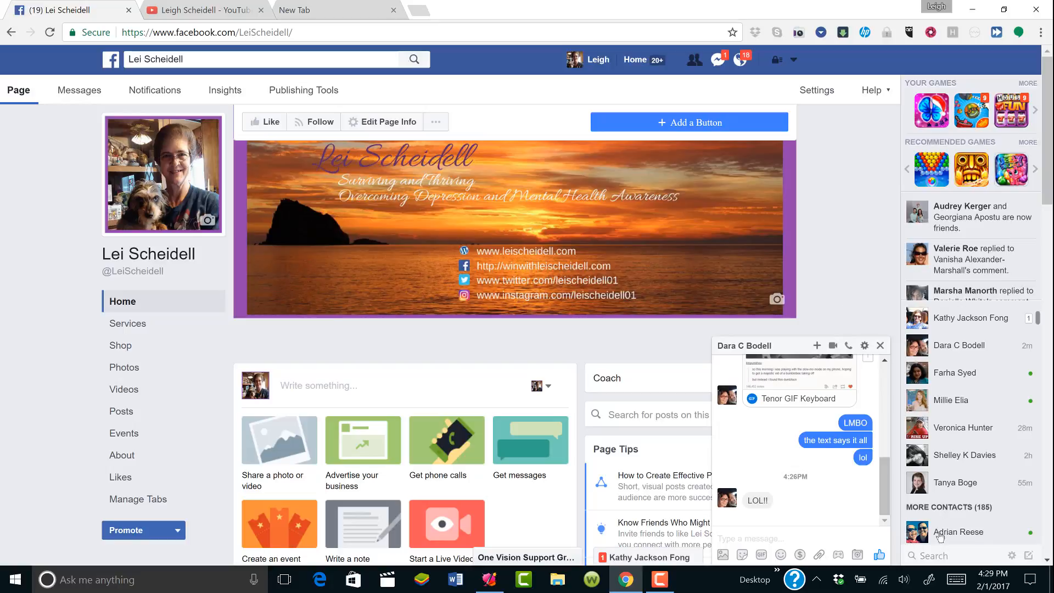
{"action": "left_click", "coordinate": [950, 555]}
{"action": "type", "text": "lei"}
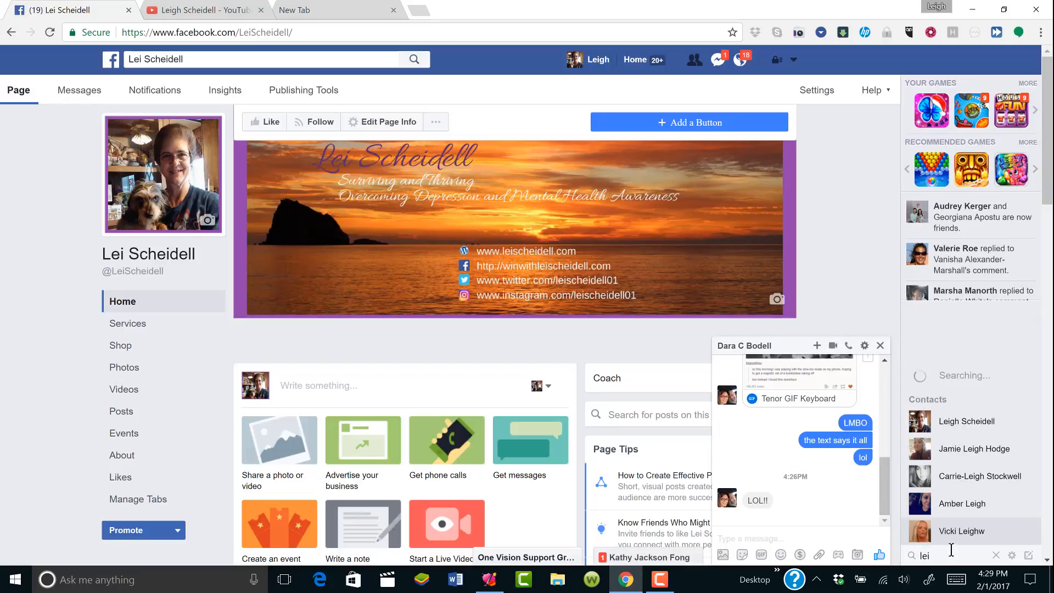
{"action": "left_click", "coordinate": [961, 421]}
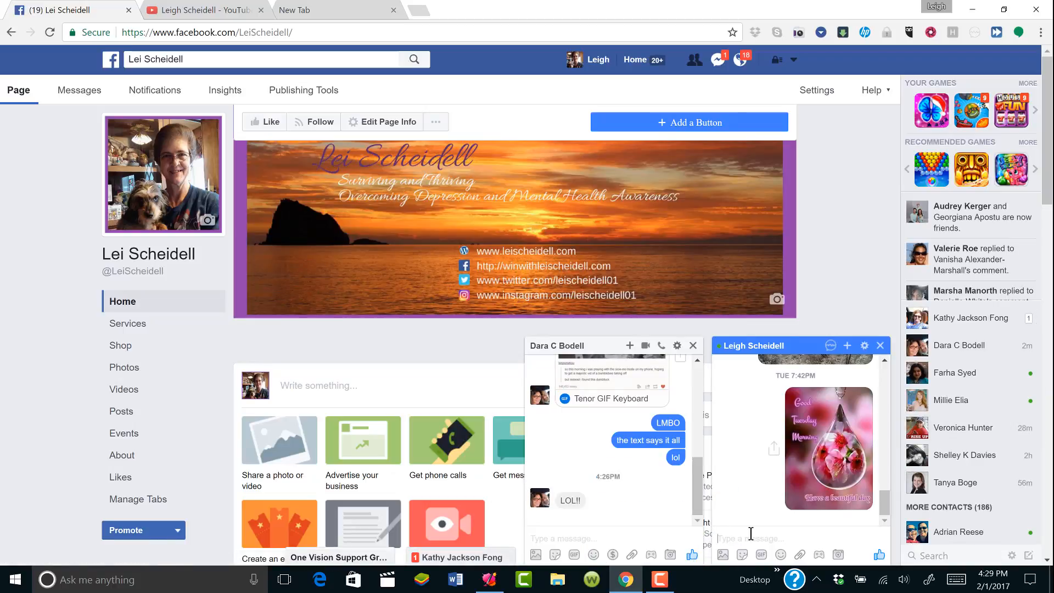
{"action": "key", "text": "ctrl+v"}
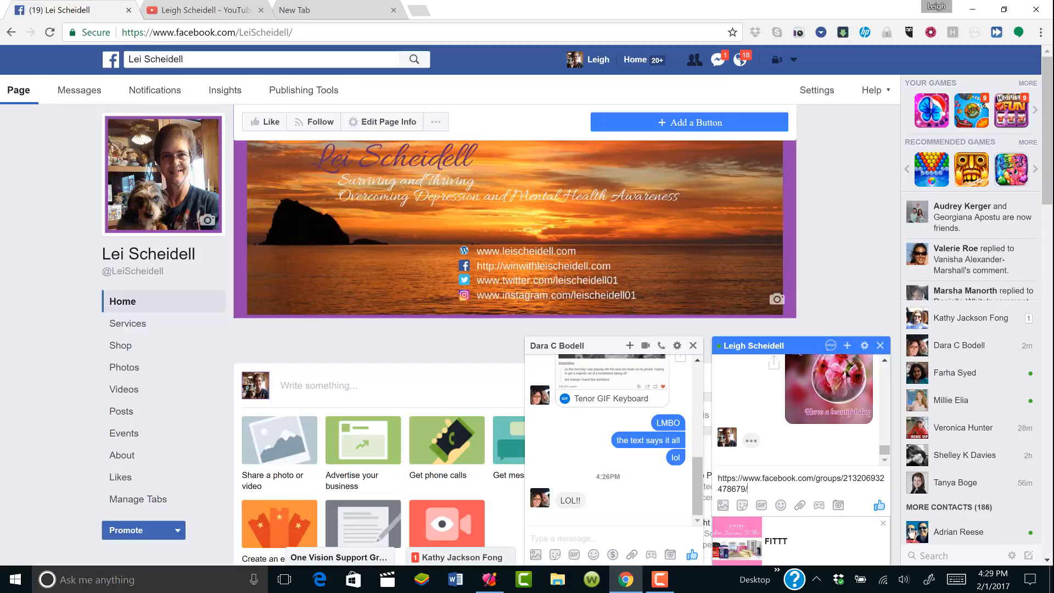
Remove the link preview and cut the wrongly pasted group link from the message box
{"action": "left_click", "coordinate": [882, 523]}
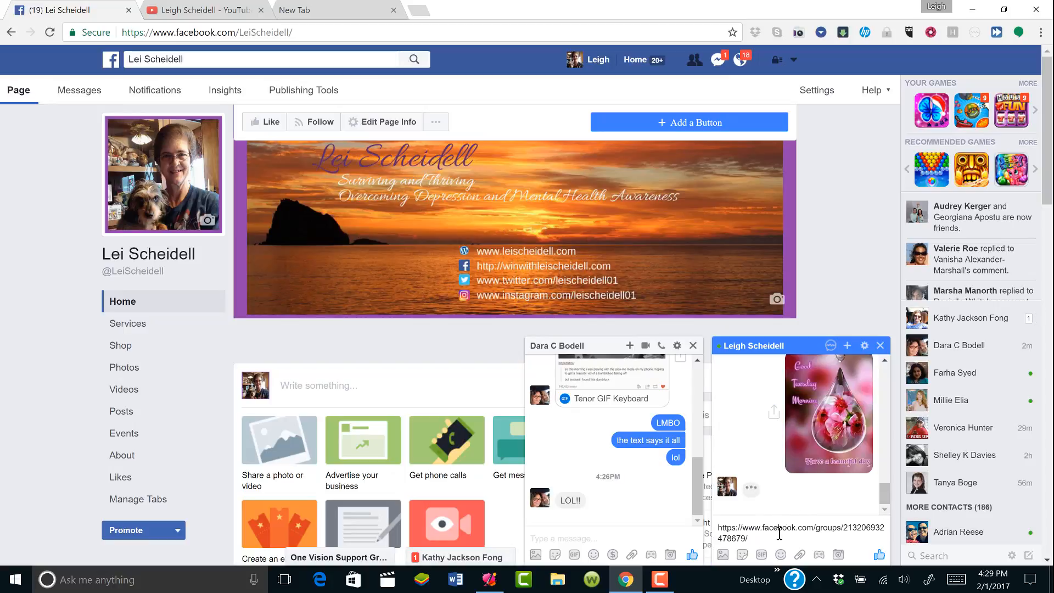
{"action": "left_click_drag", "start_coordinate": [765, 538], "coordinate": [713, 531]}
{"action": "left_click", "coordinate": [713, 531]}
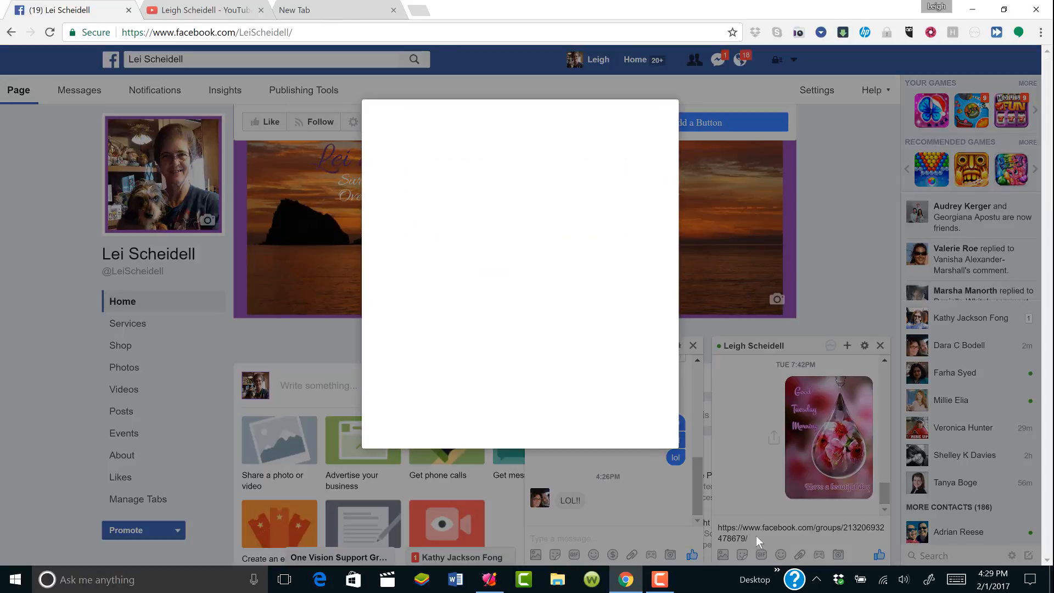
{"action": "left_click", "coordinate": [715, 525]}
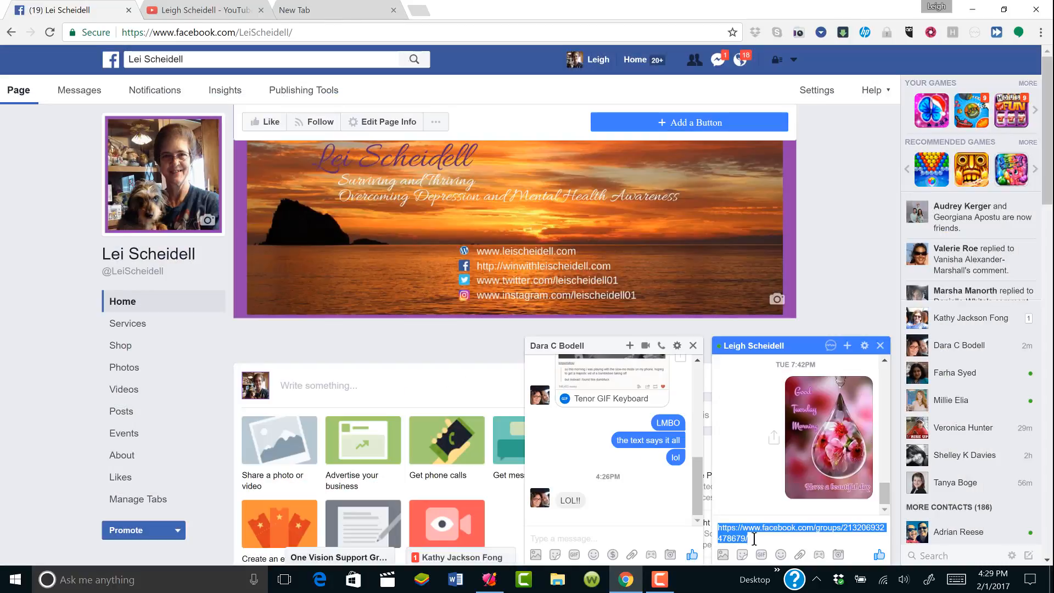
{"action": "left_click", "coordinate": [754, 539]}
{"action": "left_click_drag", "start_coordinate": [747, 539], "coordinate": [718, 527]}
{"action": "key", "text": "ctrl+x"}
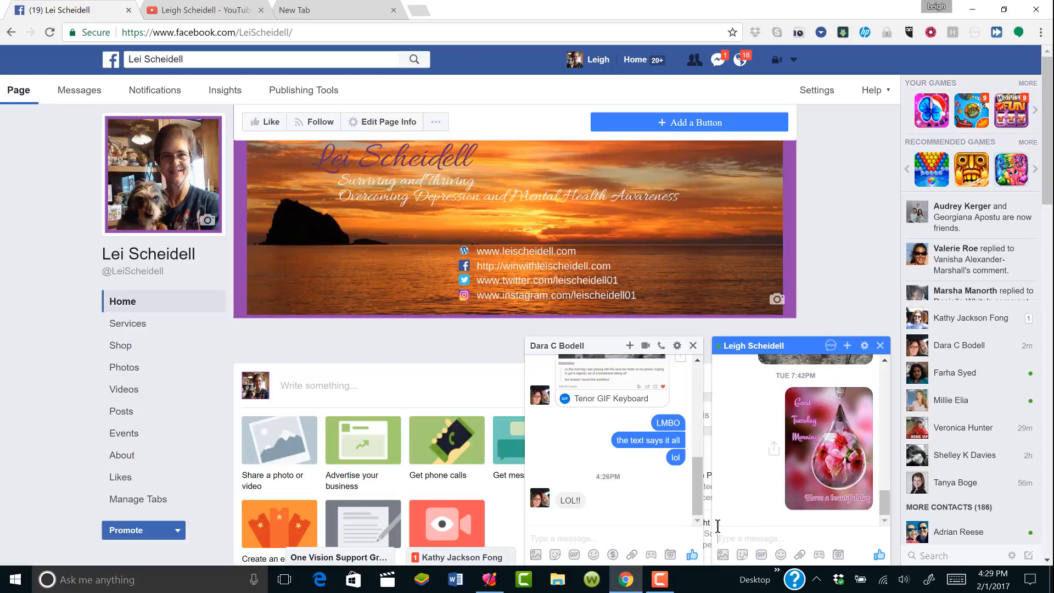
{"action": "left_click", "coordinate": [312, 33]}
{"action": "left_click", "coordinate": [303, 90]}
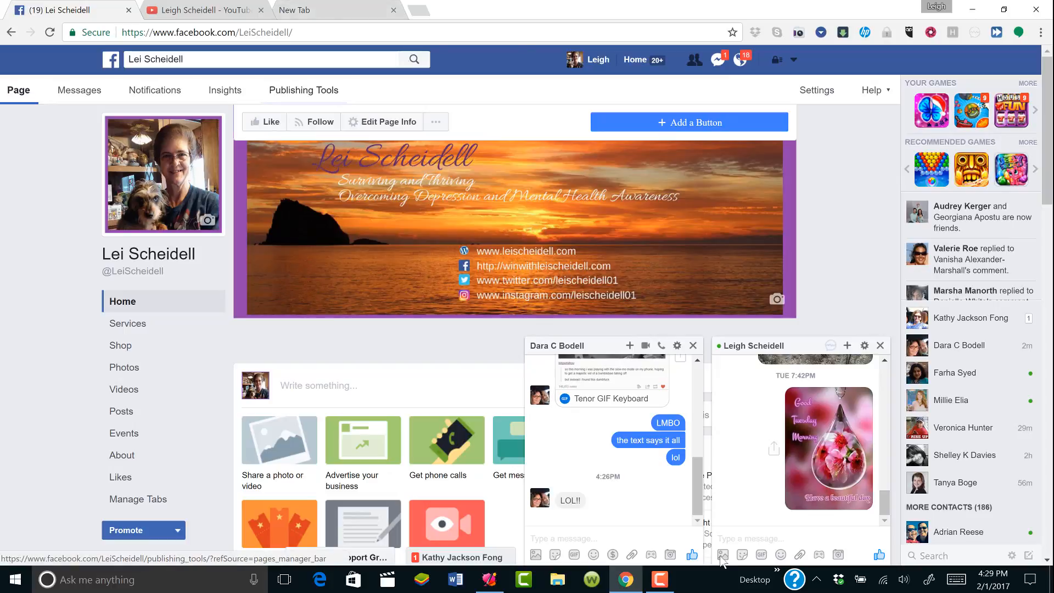
{"action": "left_click", "coordinate": [747, 535]}
{"action": "key", "text": "ctrl+v"}
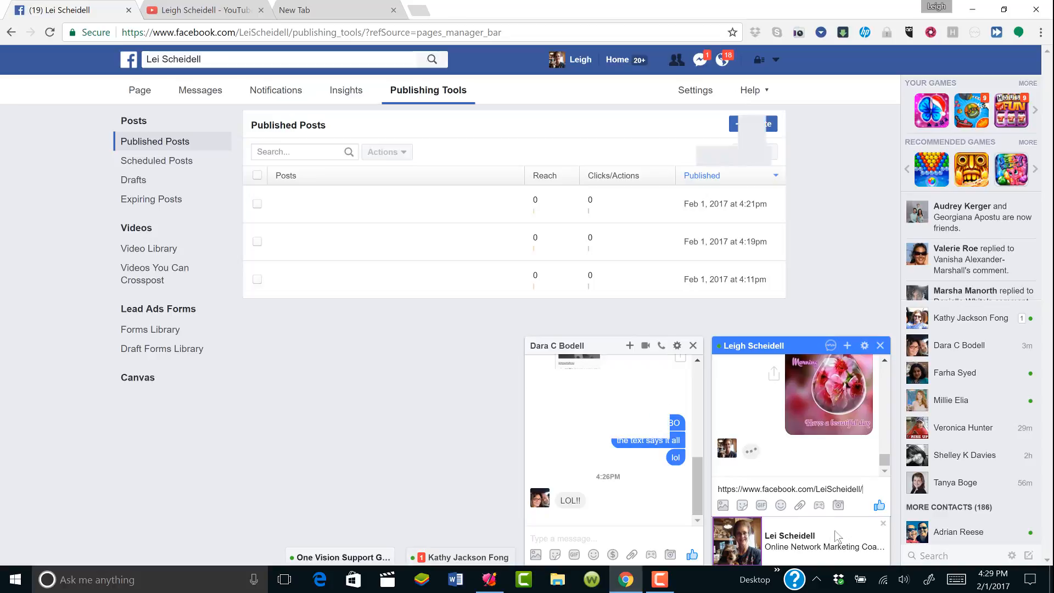
{"action": "key", "text": "Return"}
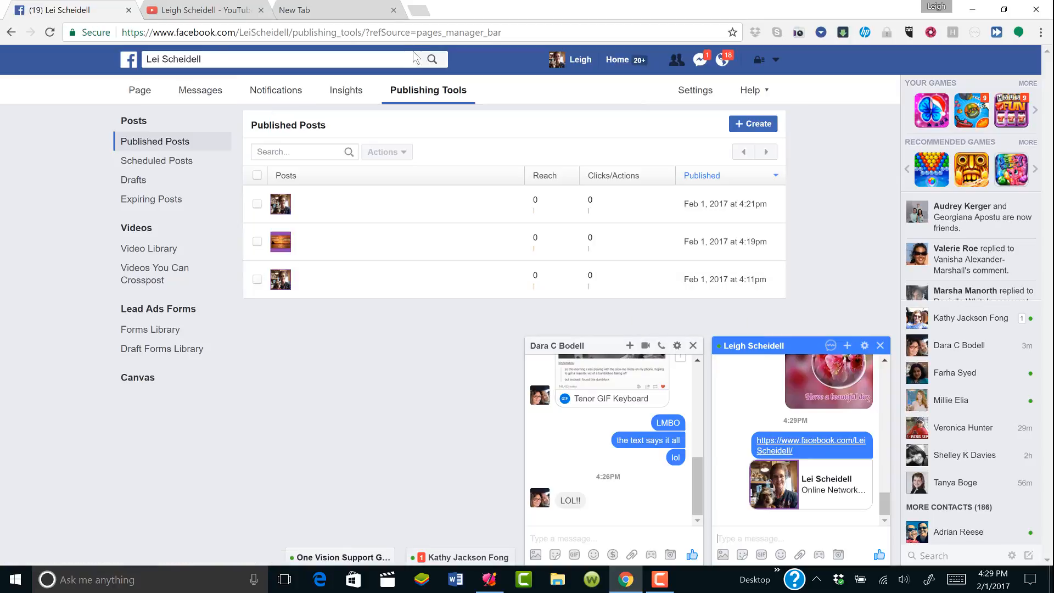
{"action": "left_click", "coordinate": [624, 64]}
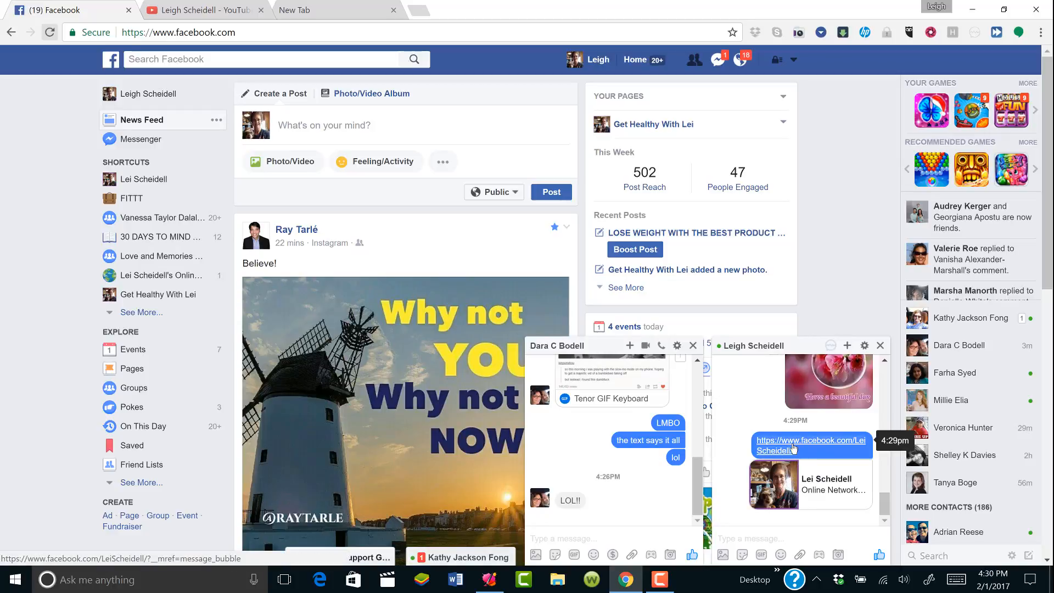
{"action": "left_click", "coordinate": [796, 444]}
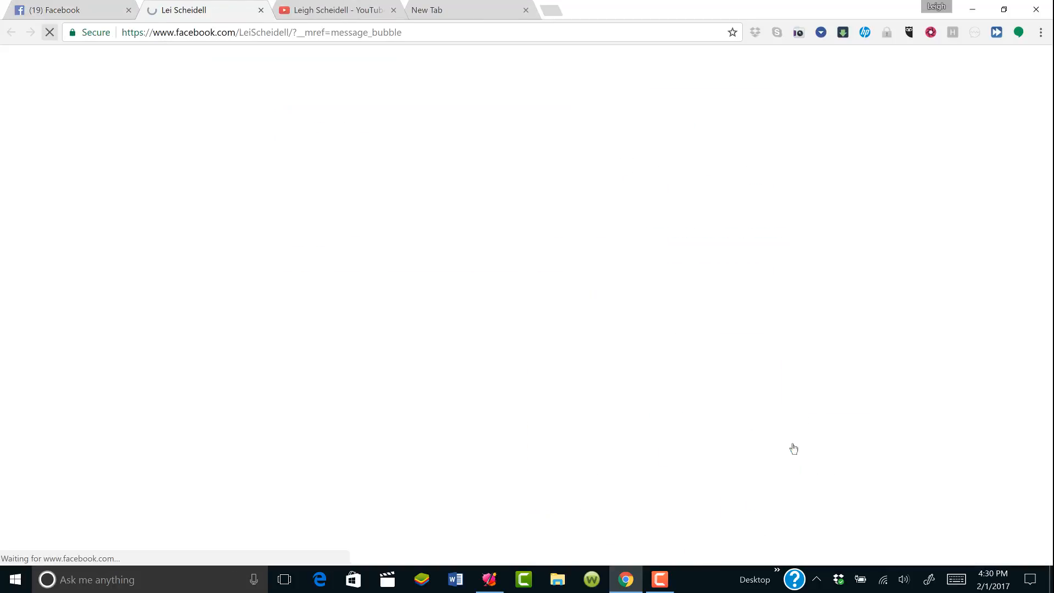